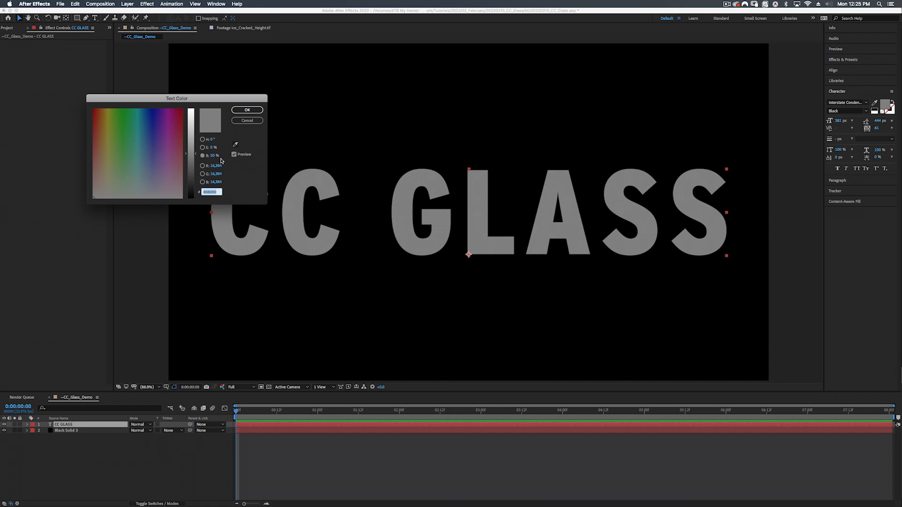
Confirm the 50% grey text color and apply the CC Glass effect to the CC GLASS text layer
{"action": "left_click", "coordinate": [243, 111]}
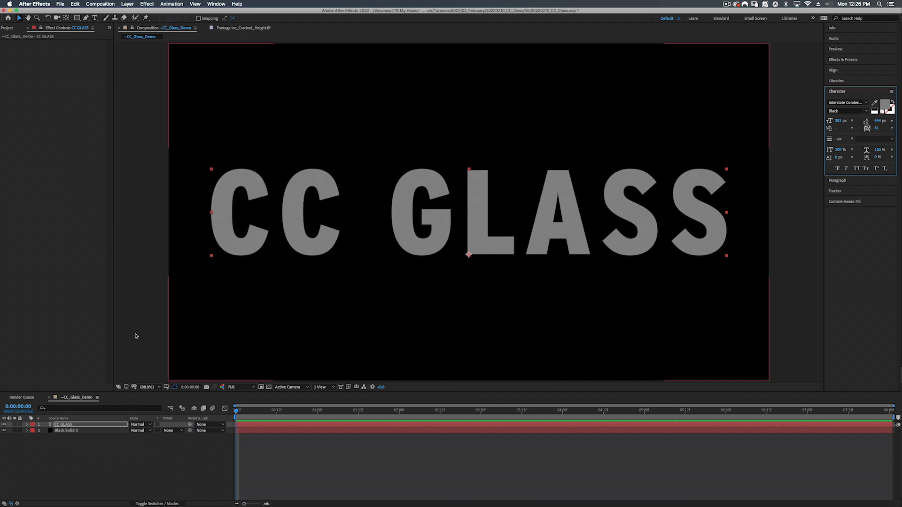
{"action": "left_click", "coordinate": [846, 60]}
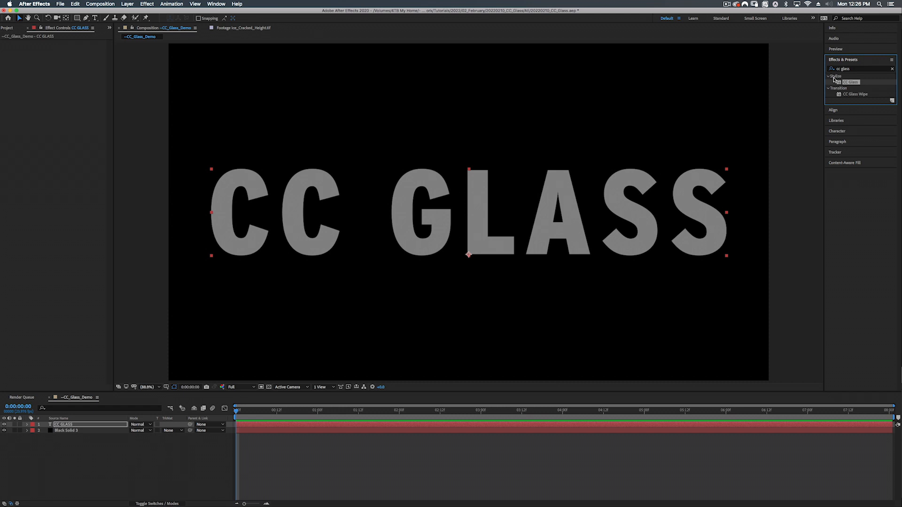
{"action": "left_click_drag", "start_coordinate": [840, 84], "coordinate": [67, 425]}
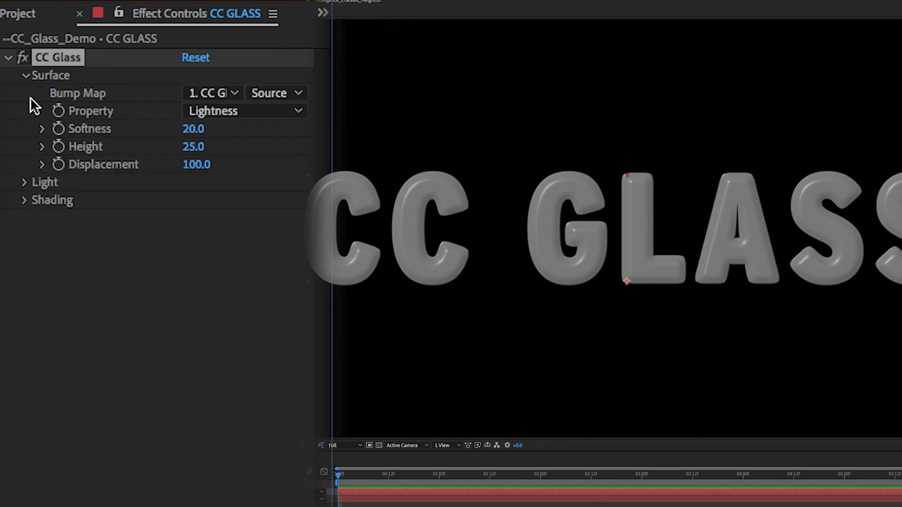
Examine the Light and Shading settings of the CC Glass effect
{"action": "left_click", "coordinate": [25, 181]}
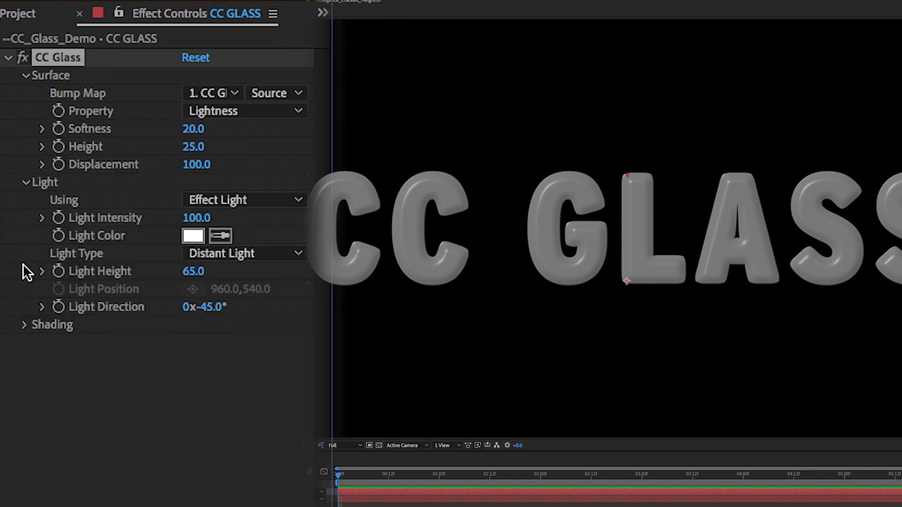
{"action": "left_click", "coordinate": [23, 324]}
{"action": "left_click", "coordinate": [25, 324]}
{"action": "left_click", "coordinate": [24, 182]}
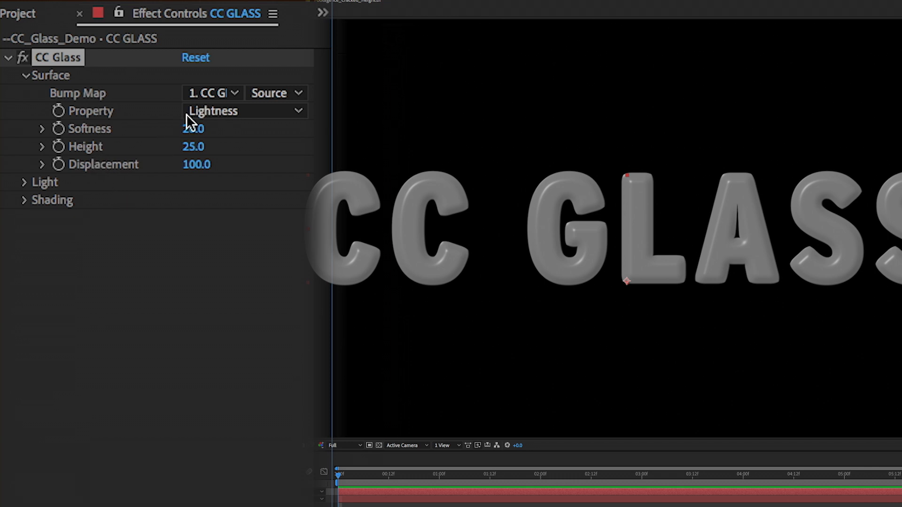
Try Black Solid 3 and None as the bump map of the CC Glass effect
{"action": "left_click", "coordinate": [210, 93]}
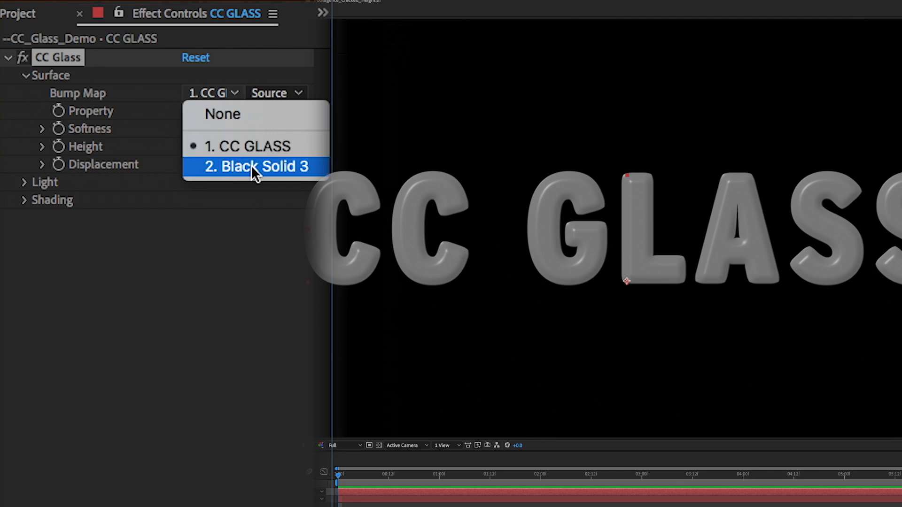
{"action": "left_click", "coordinate": [252, 167]}
{"action": "left_click", "coordinate": [212, 93]}
{"action": "left_click", "coordinate": [220, 113]}
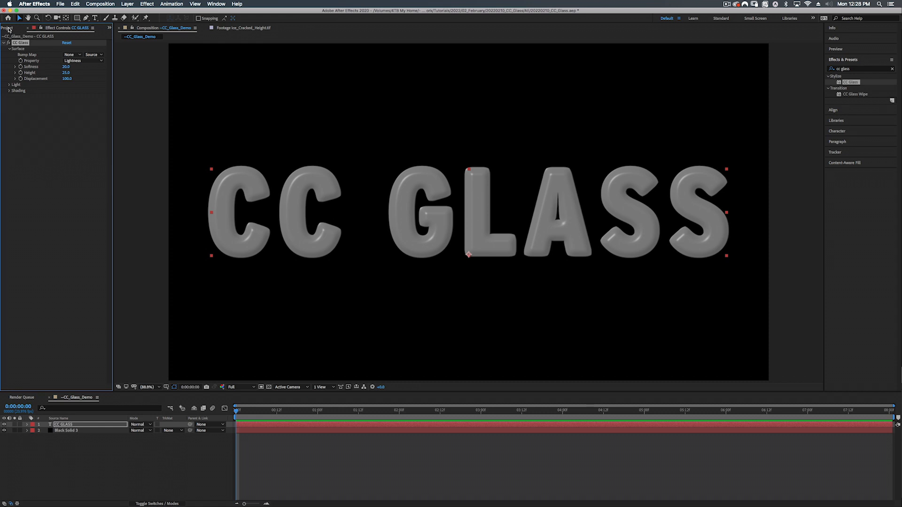
Add Ice_Cracked_Height.tif from the project's ASSETS folder to the composition as the topmost layer
{"action": "left_click", "coordinate": [9, 29]}
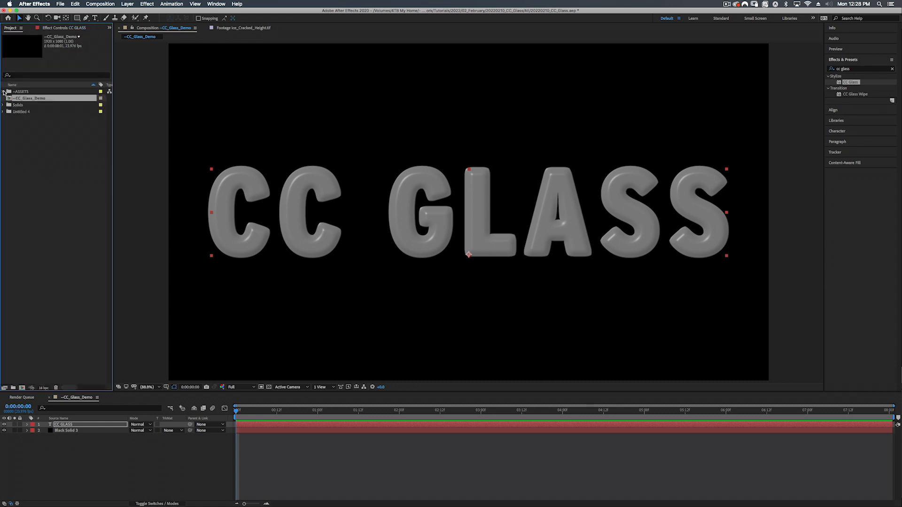
{"action": "left_click", "coordinate": [4, 92]}
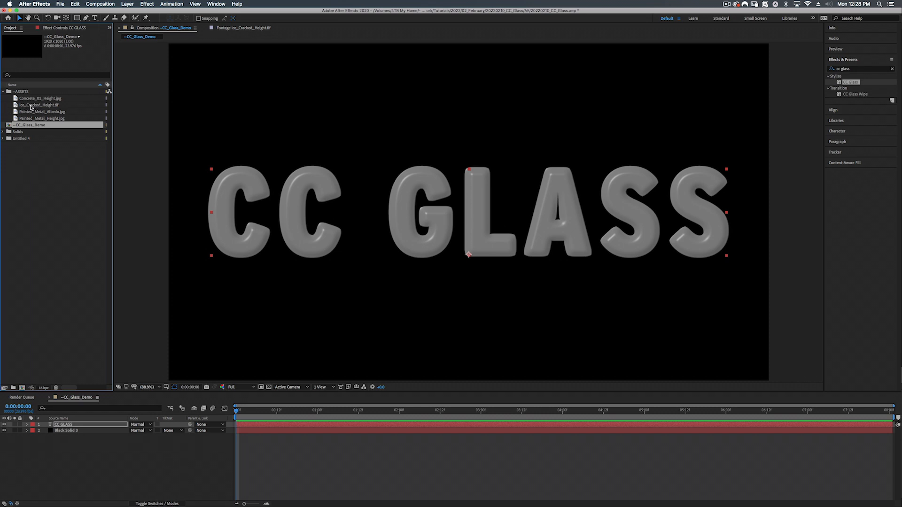
{"action": "left_click_drag", "start_coordinate": [30, 107], "coordinate": [64, 424]}
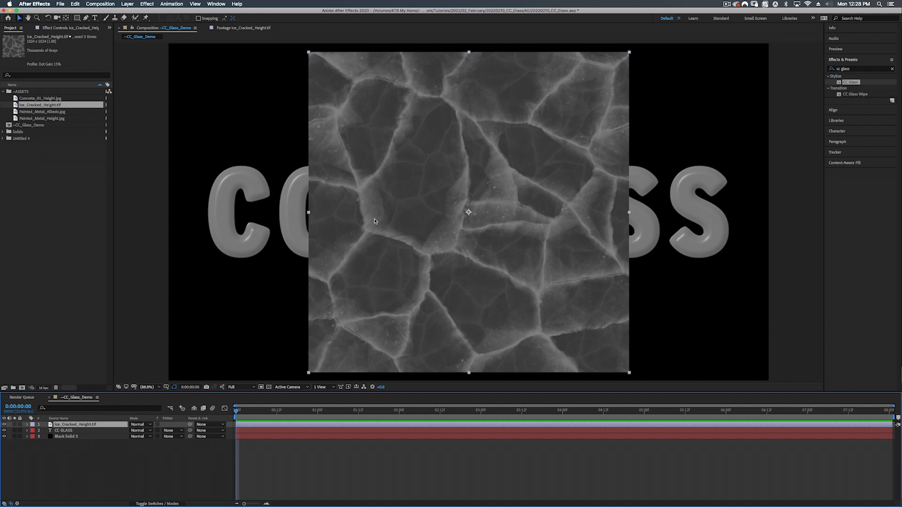
Find the Motion Tile effect and apply it to the Ice_Cracked_Height.tif layer
{"action": "key", "text": "super+5"}
{"action": "type", "text": "m"}
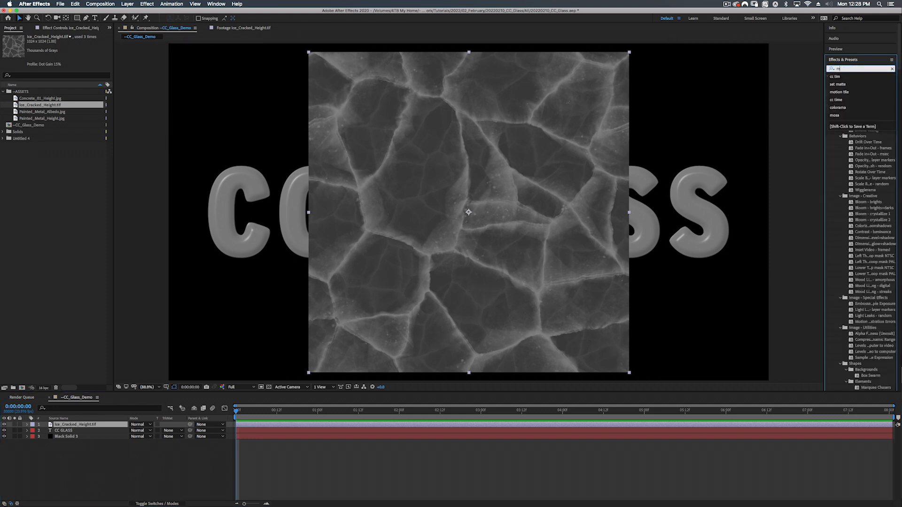
{"action": "type", "text": "otion t"}
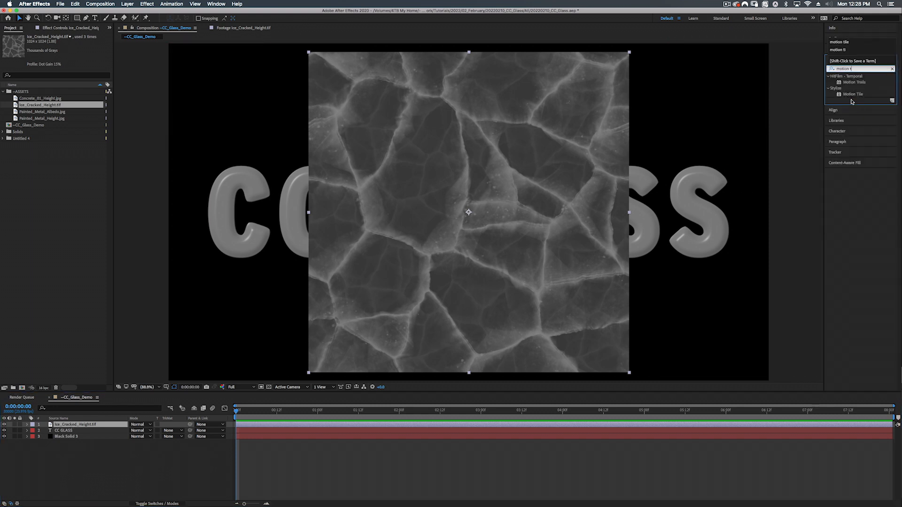
{"action": "left_click_drag", "start_coordinate": [851, 94], "coordinate": [60, 426]}
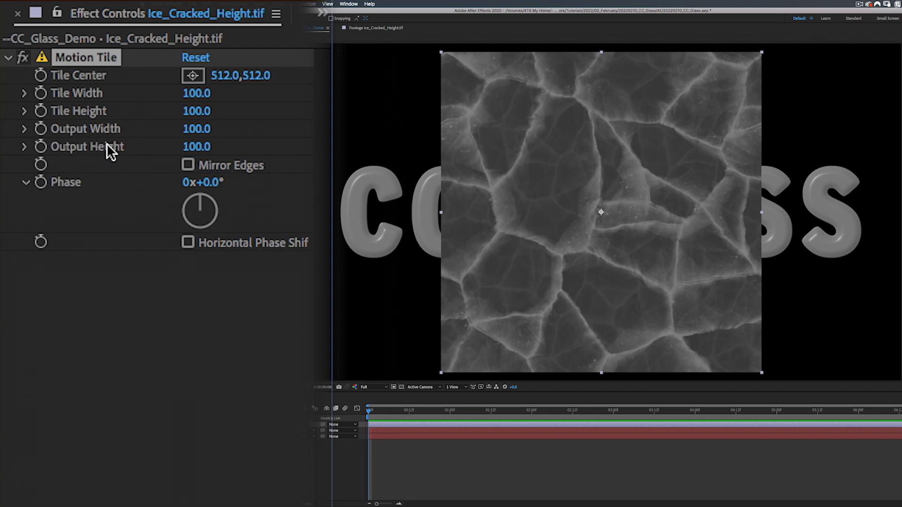
Set the Motion Tile output width to 190 and output height to 110 so the ice texture fills the frame
{"action": "left_click_drag", "start_coordinate": [200, 129], "coordinate": [206, 128]}
{"action": "left_click", "coordinate": [206, 127]}
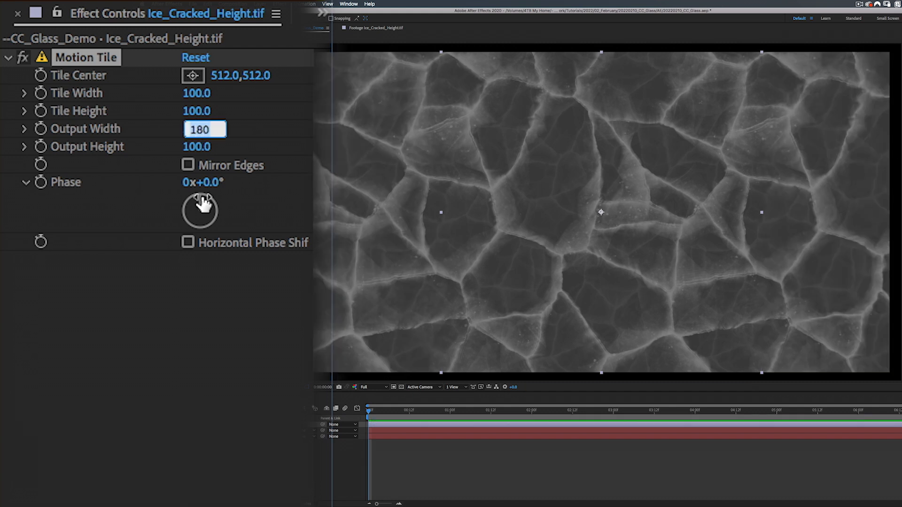
{"action": "type", "text": "190"}
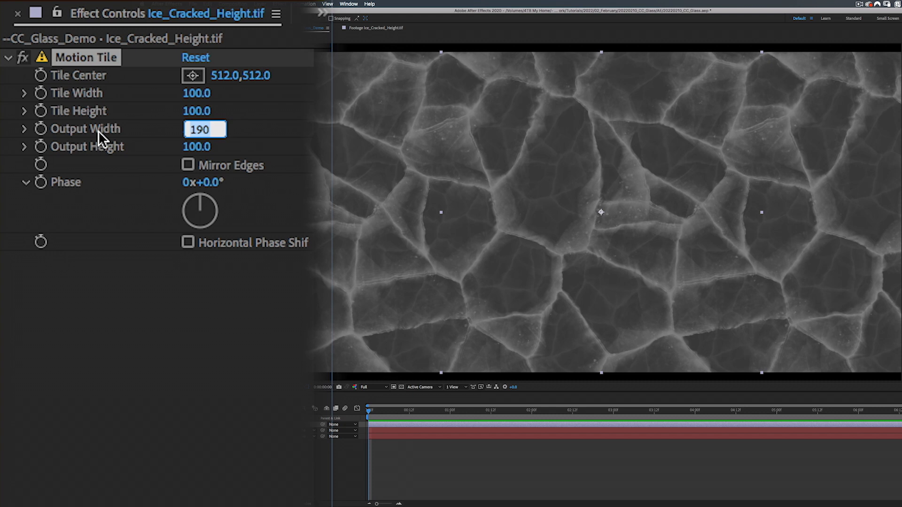
{"action": "key", "text": "Tab"}
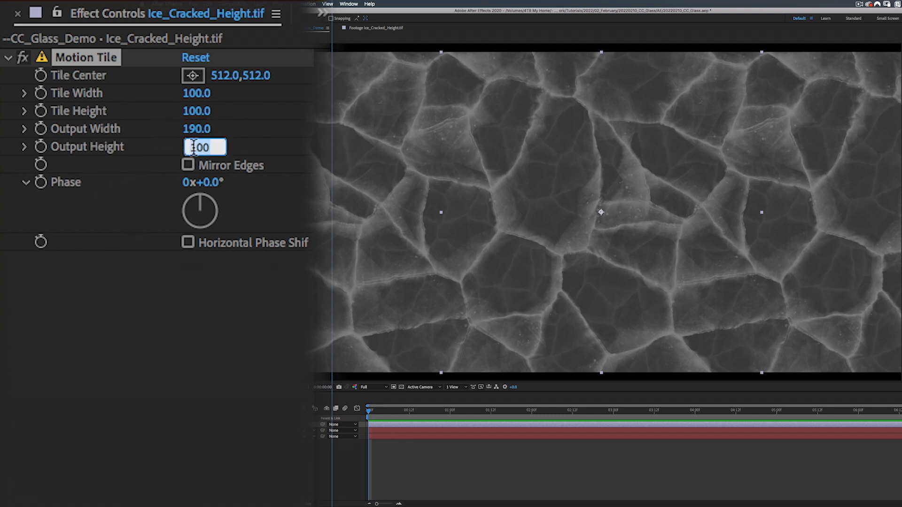
{"action": "type", "text": "110"}
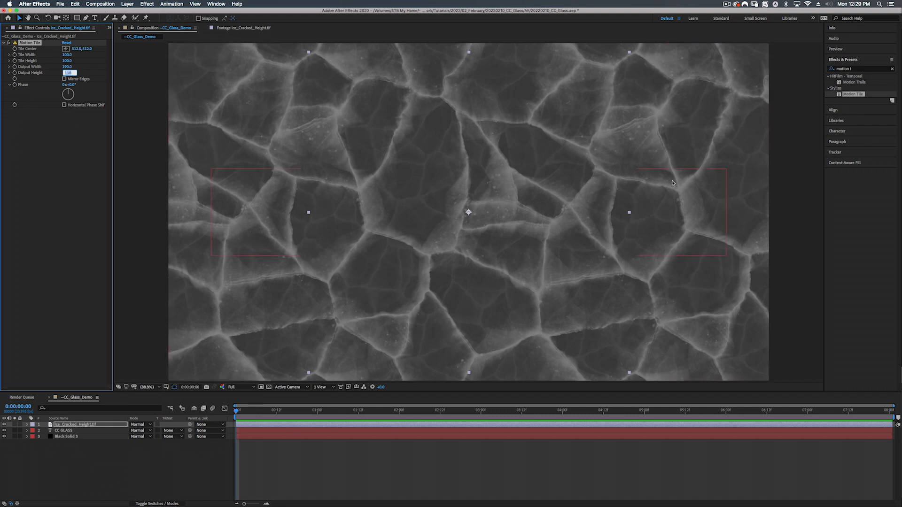
Compare the composition with the Ice_Cracked_Height.tif layer hidden and shown
{"action": "left_click", "coordinate": [4, 424]}
{"action": "left_click", "coordinate": [62, 431]}
{"action": "left_click", "coordinate": [62, 425]}
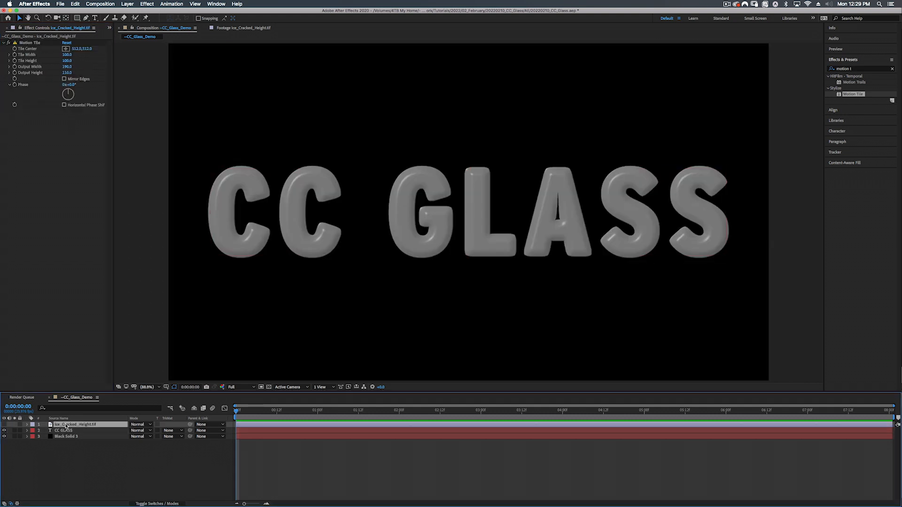
{"action": "left_click", "coordinate": [4, 424]}
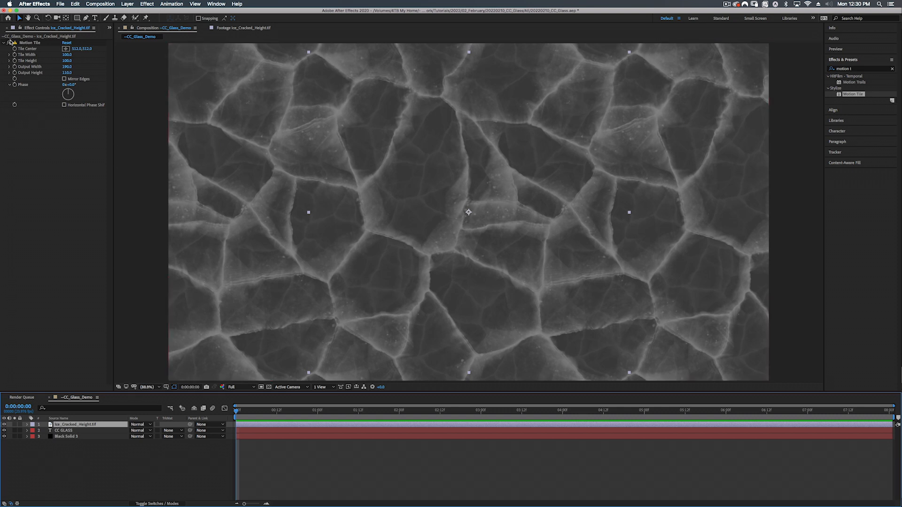
Pre-compose the Ice_Cracked_Height.tif layer as "Ice Height Map PC", moving all attributes into the new composition
{"action": "left_click", "coordinate": [4, 42]}
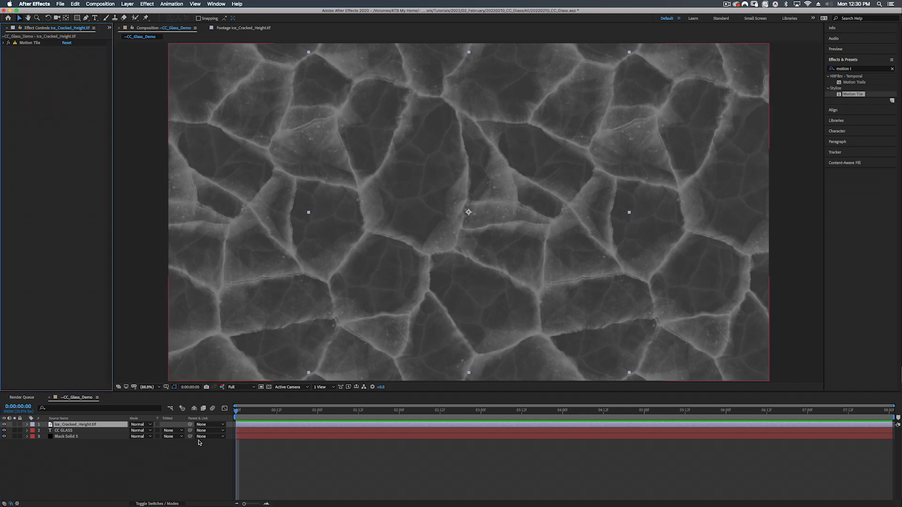
{"action": "left_click", "coordinate": [65, 426]}
{"action": "key", "text": "shift+super+c"}
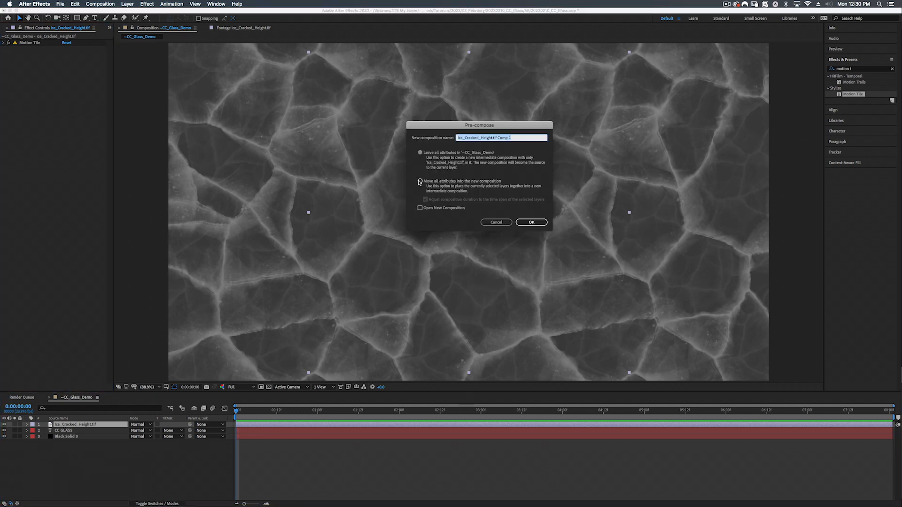
{"action": "left_click", "coordinate": [433, 183]}
{"action": "left_click", "coordinate": [508, 139]}
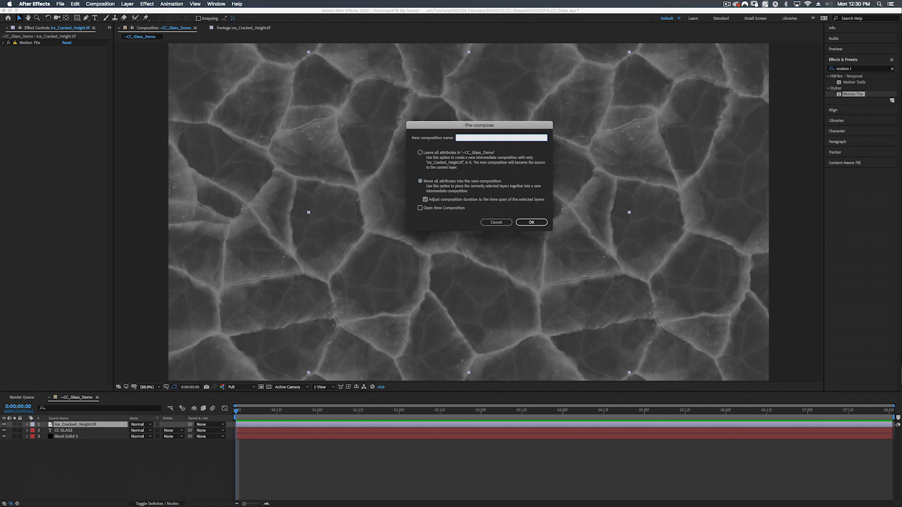
{"action": "type", "text": "Height Map"}
{"action": "type", "text": "Ice"}
{"action": "left_click", "coordinate": [535, 222]}
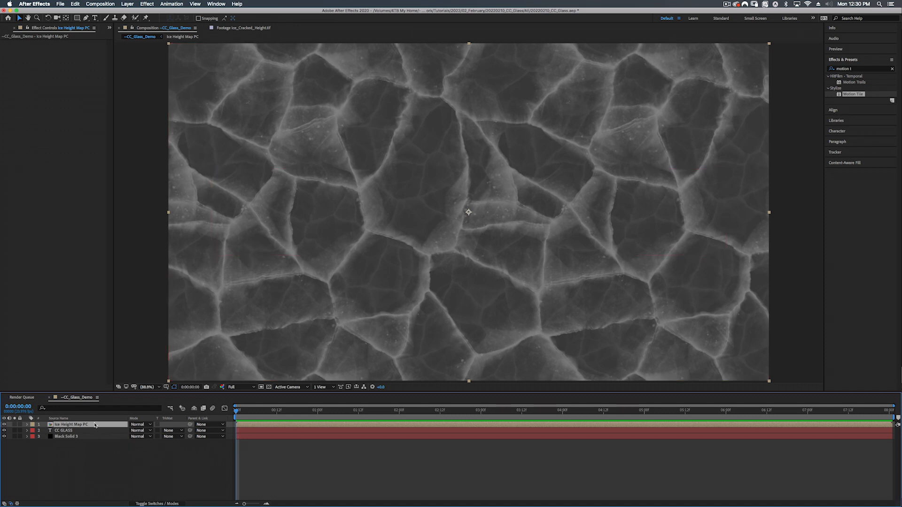
Hide the Ice Height Map PC layer in the composition
{"action": "left_click", "coordinate": [74, 430]}
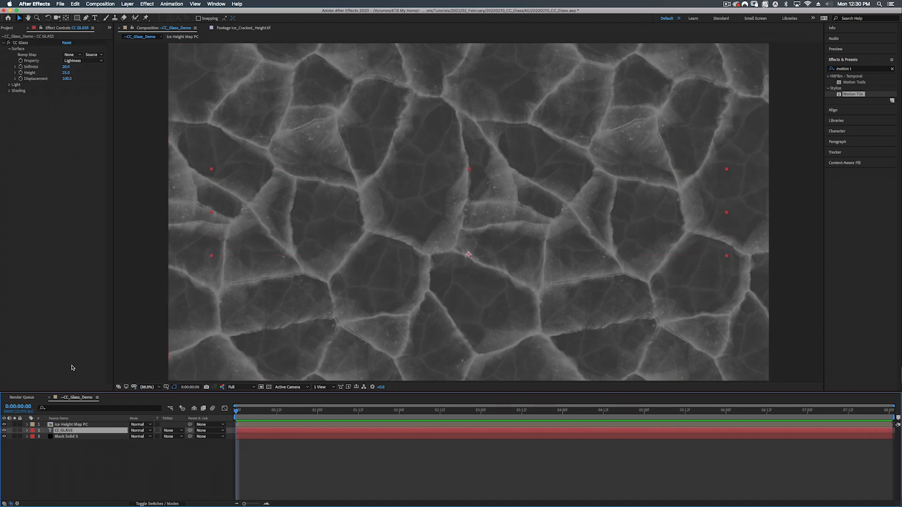
{"action": "left_click", "coordinate": [70, 423]}
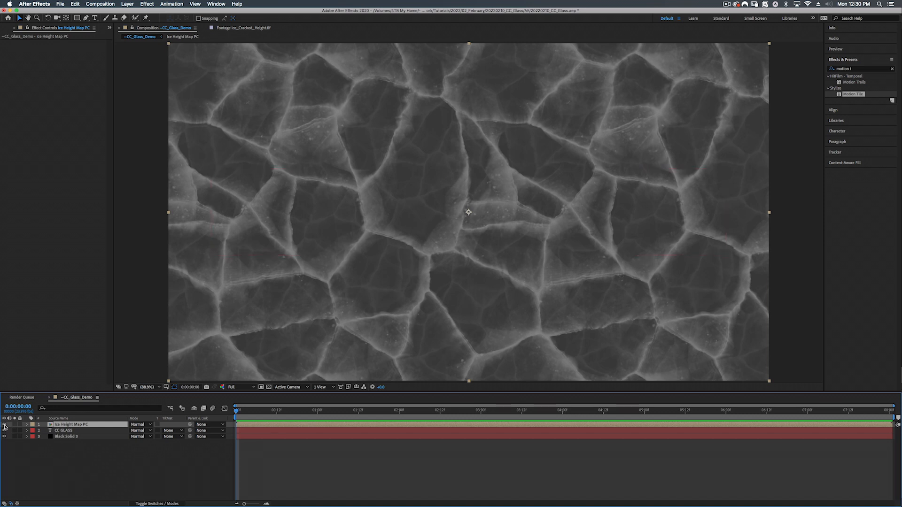
{"action": "left_click", "coordinate": [4, 425]}
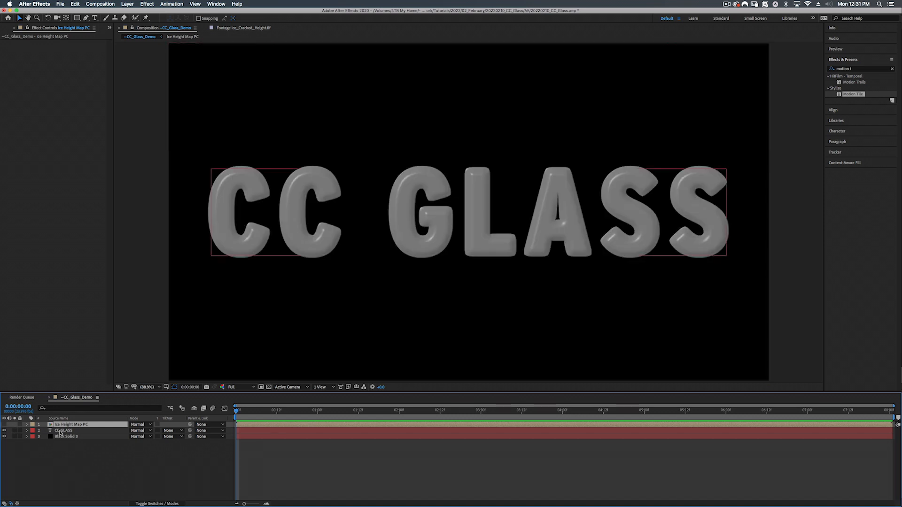
Set the text layer's CC Glass bump map to Ice Height Map PC and its surface property to Luminance
{"action": "left_click", "coordinate": [63, 431]}
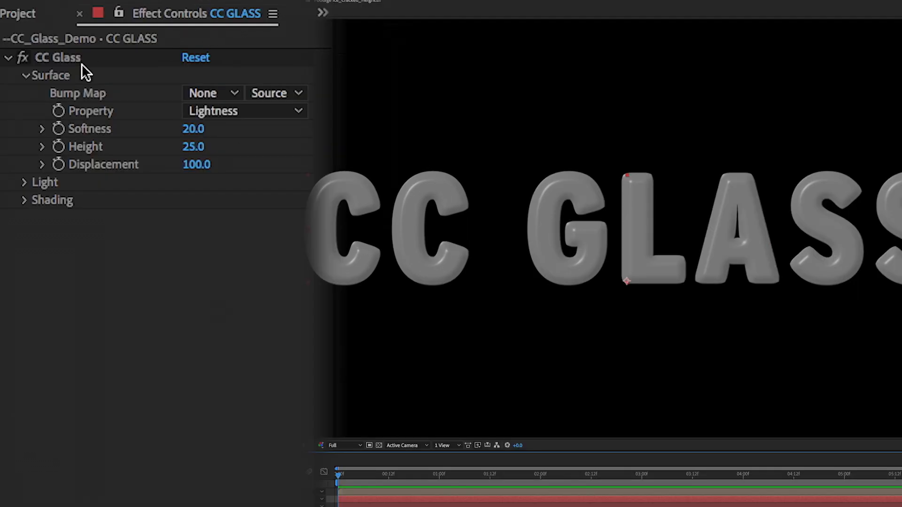
{"action": "left_click", "coordinate": [204, 91]}
{"action": "left_click", "coordinate": [231, 145]}
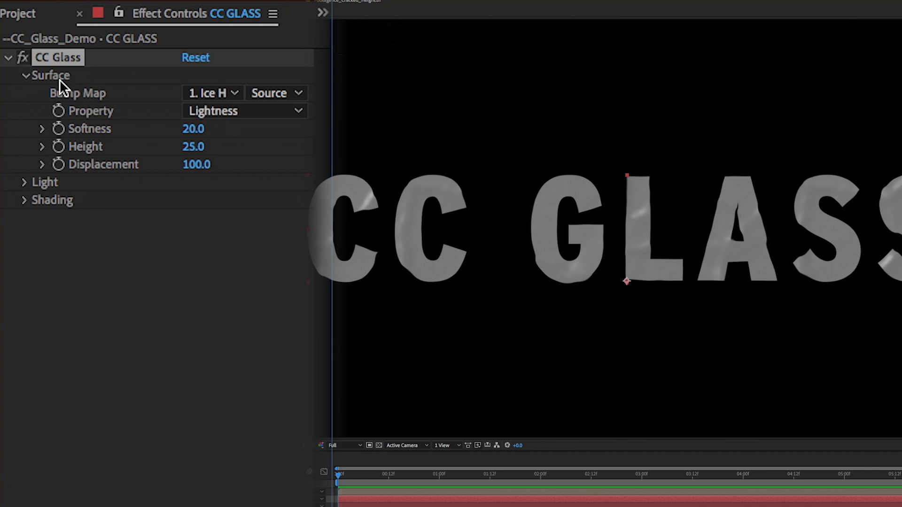
{"action": "left_click", "coordinate": [213, 108]}
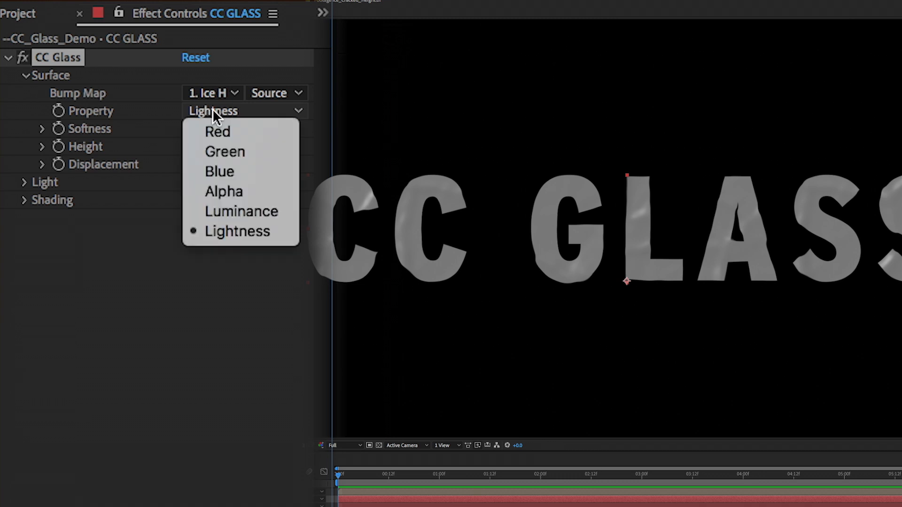
{"action": "left_click", "coordinate": [239, 212]}
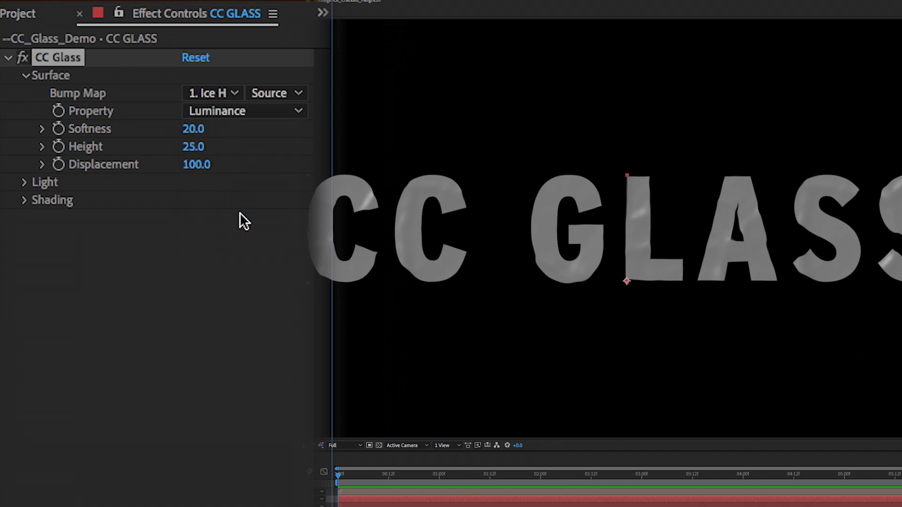
Try Red and Alpha as the CC Glass surface property, and toggle the Ice Height Map PC layer's visibility to compare
{"action": "left_click", "coordinate": [219, 109]}
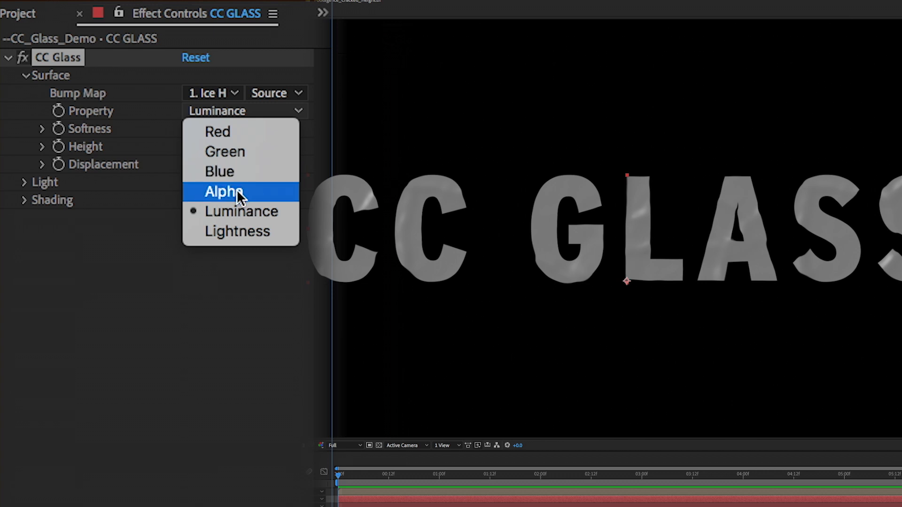
{"action": "left_click", "coordinate": [225, 132]}
{"action": "left_click", "coordinate": [220, 111]}
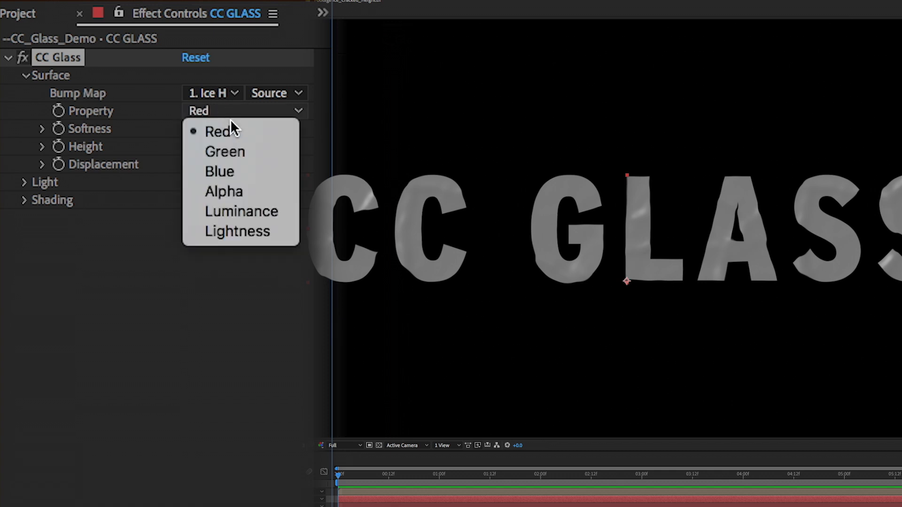
{"action": "left_click", "coordinate": [230, 190]}
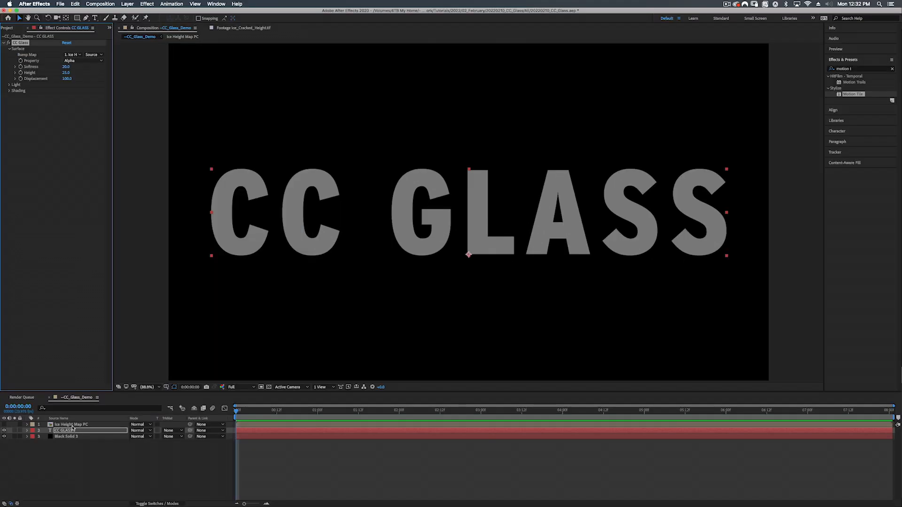
{"action": "left_click", "coordinate": [71, 425]}
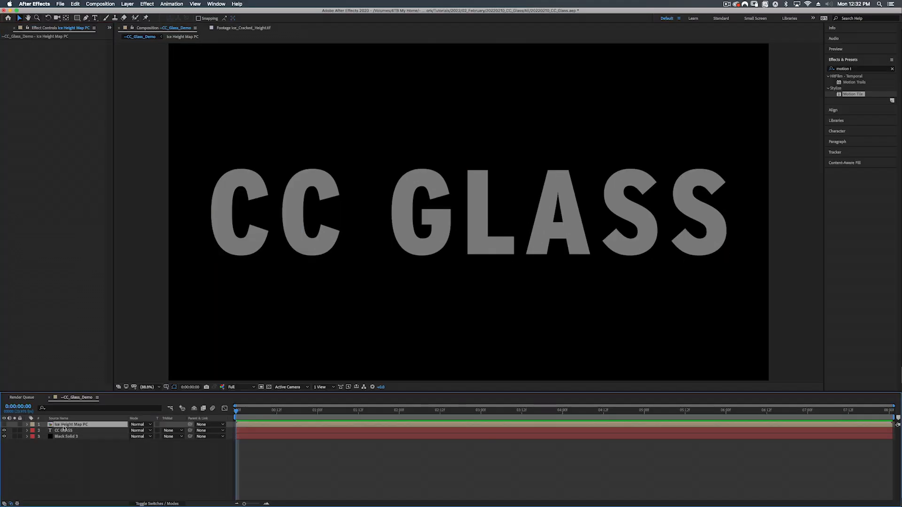
{"action": "left_click", "coordinate": [5, 424]}
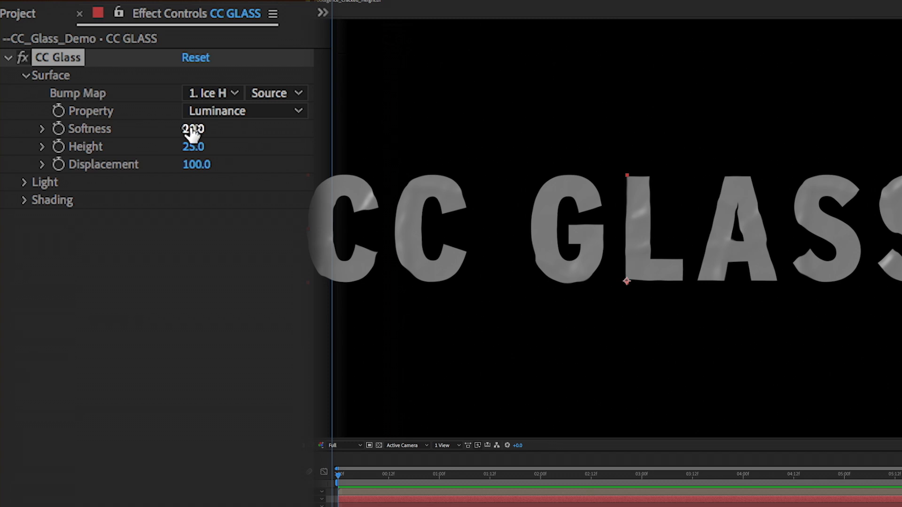
Try the CC Glass Softness at 0, 79.6 and 57.1, and reset it to its default
{"action": "left_click_drag", "start_coordinate": [193, 133], "coordinate": [162, 468]}
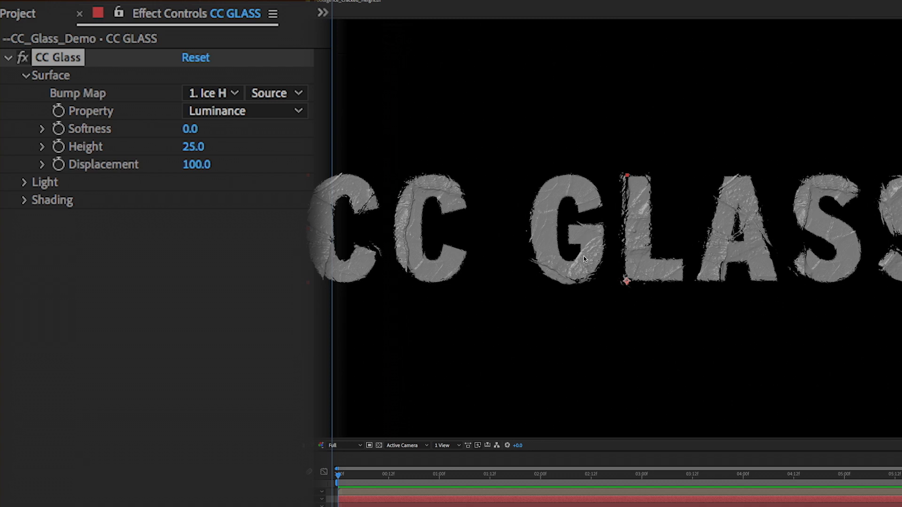
{"action": "left_click_drag", "start_coordinate": [191, 129], "coordinate": [223, 128]}
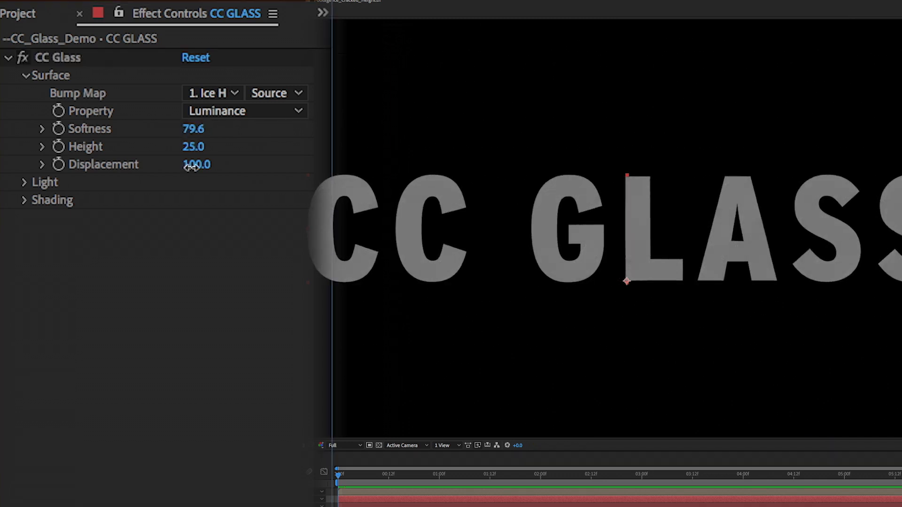
{"action": "left_click_drag", "start_coordinate": [192, 129], "coordinate": [178, 353]}
{"action": "right_click", "coordinate": [89, 130]}
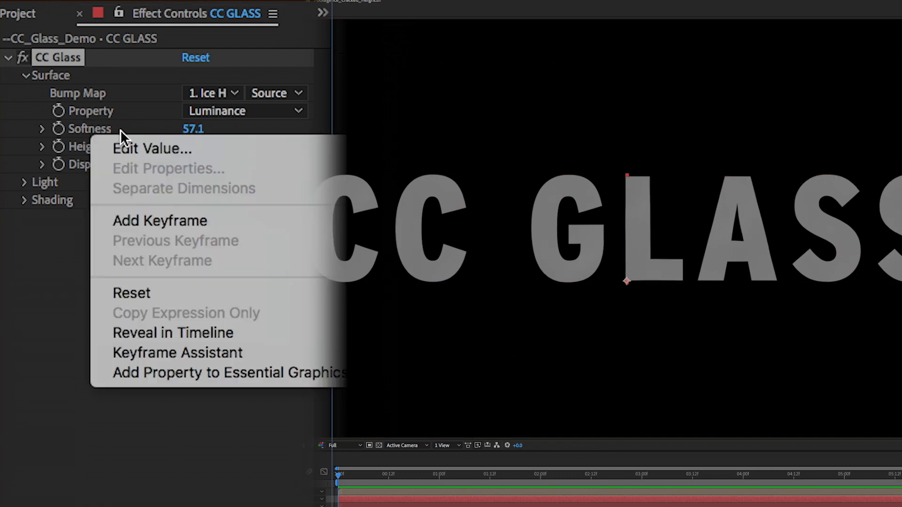
{"action": "left_click", "coordinate": [49, 280]}
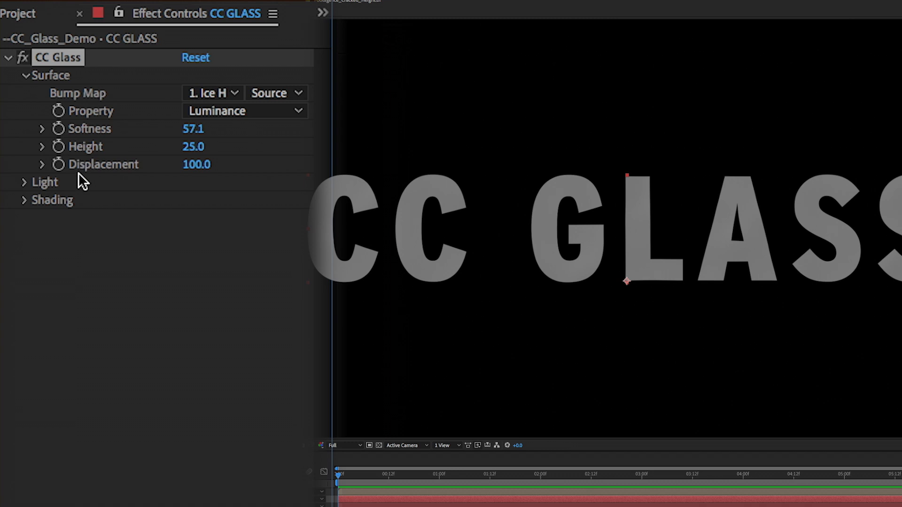
{"action": "right_click", "coordinate": [85, 130]}
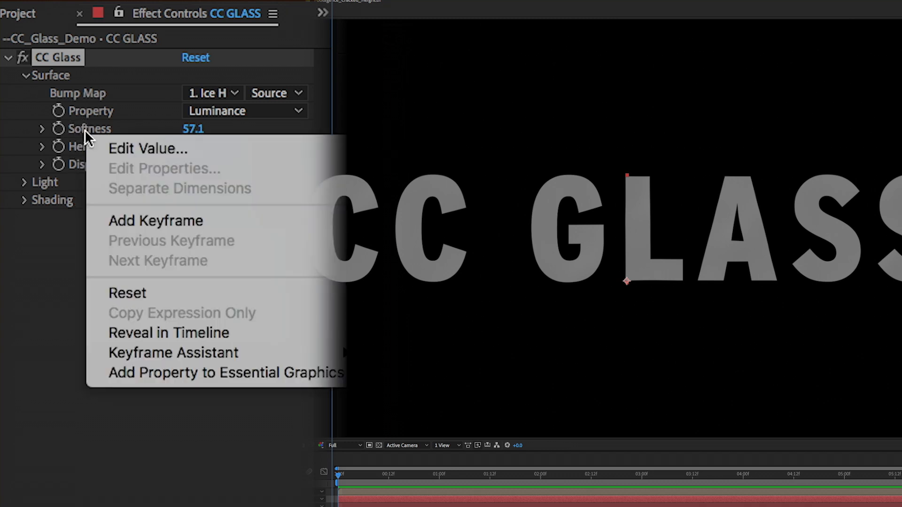
{"action": "left_click", "coordinate": [153, 295]}
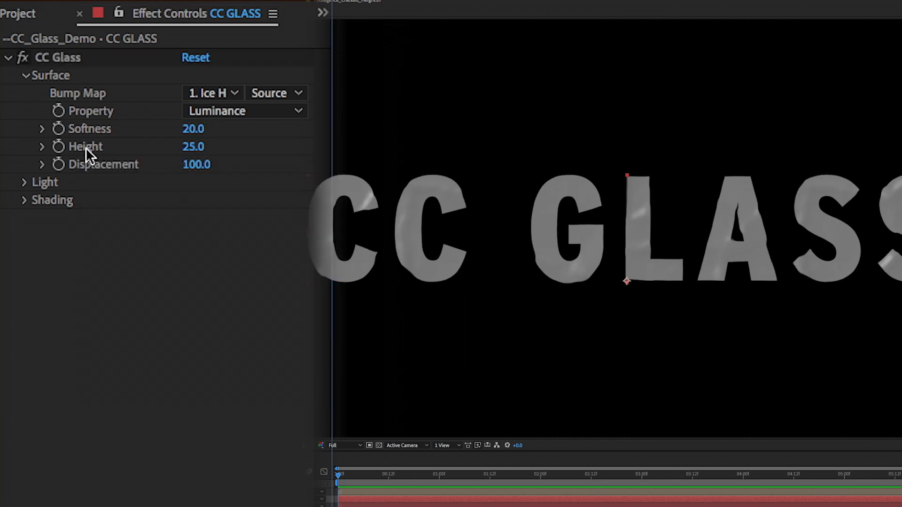
Try the CC Glass surface Height at 0 and at 100 to compare the distortion
{"action": "left_click", "coordinate": [193, 147]}
{"action": "type", "text": "0"}
{"action": "key", "text": "Return"}
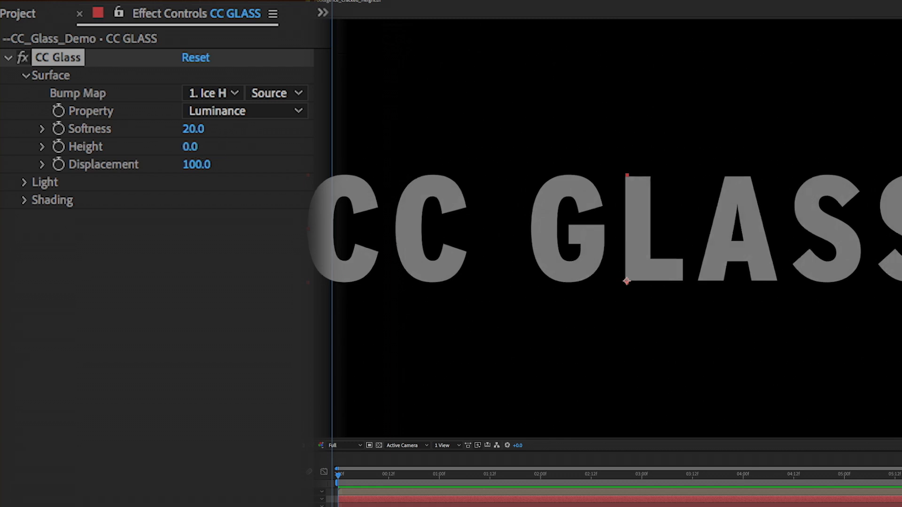
{"action": "left_click", "coordinate": [191, 146]}
{"action": "type", "text": "100"}
{"action": "key", "text": "Return"}
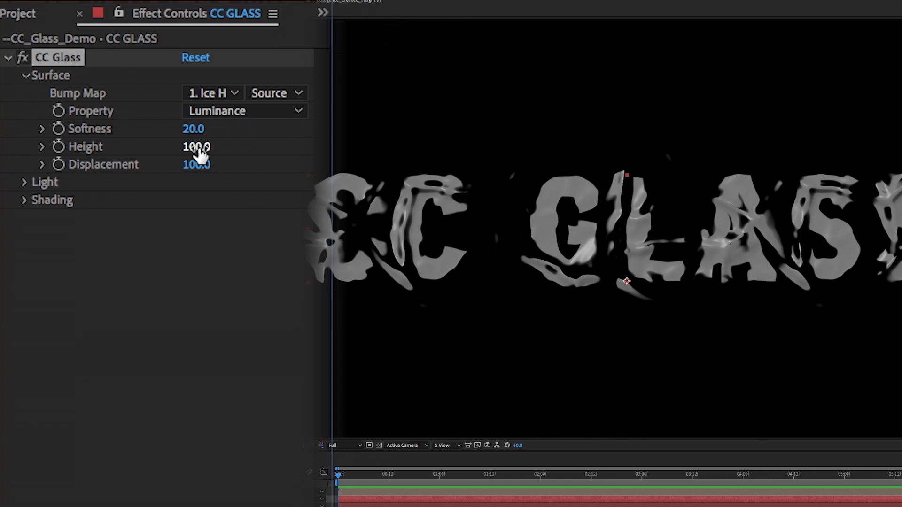
Set the CC Glass Softness to 0 and, after trying a Height of -100, set the Height to -37
{"action": "left_click_drag", "start_coordinate": [183, 204], "coordinate": [148, 240]}
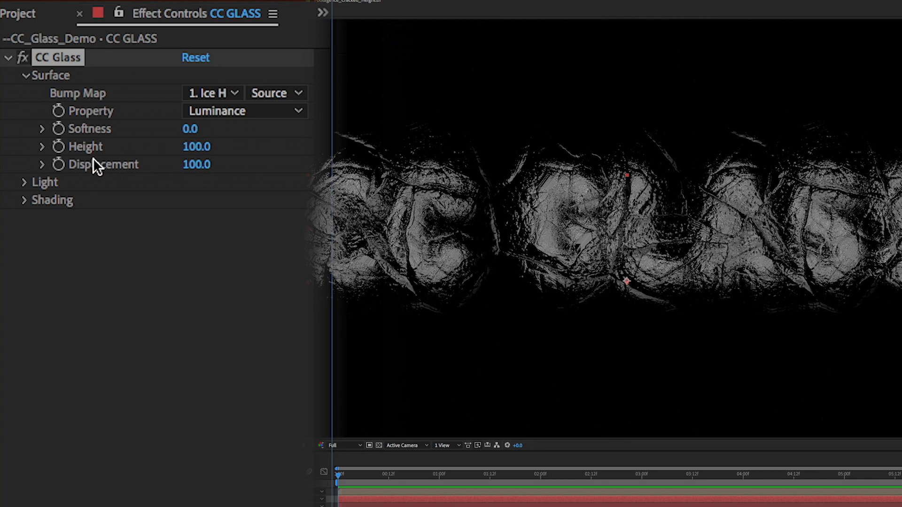
{"action": "left_click_drag", "start_coordinate": [196, 151], "coordinate": [174, 503]}
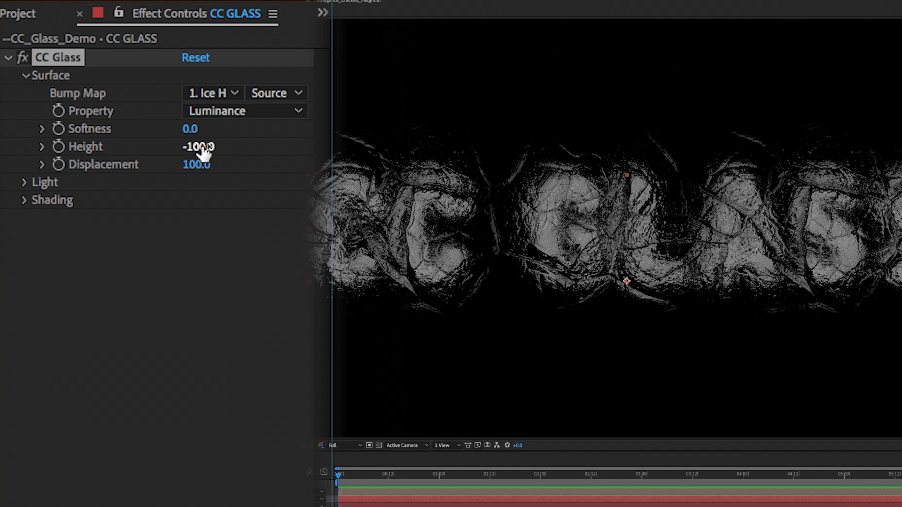
{"action": "left_click_drag", "start_coordinate": [183, 147], "coordinate": [258, 146]}
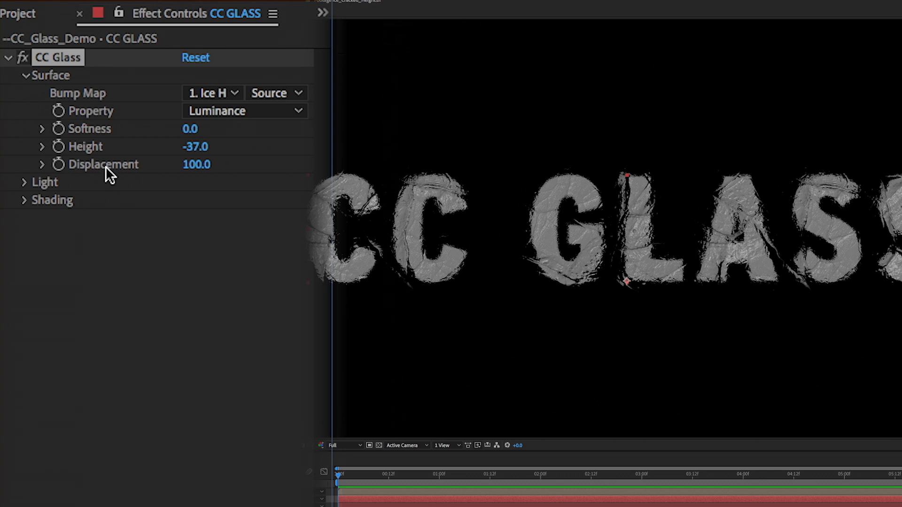
Try the CC Glass Displacement at 0, 112, 500 and -500 to compare the text edges
{"action": "left_click", "coordinate": [197, 164]}
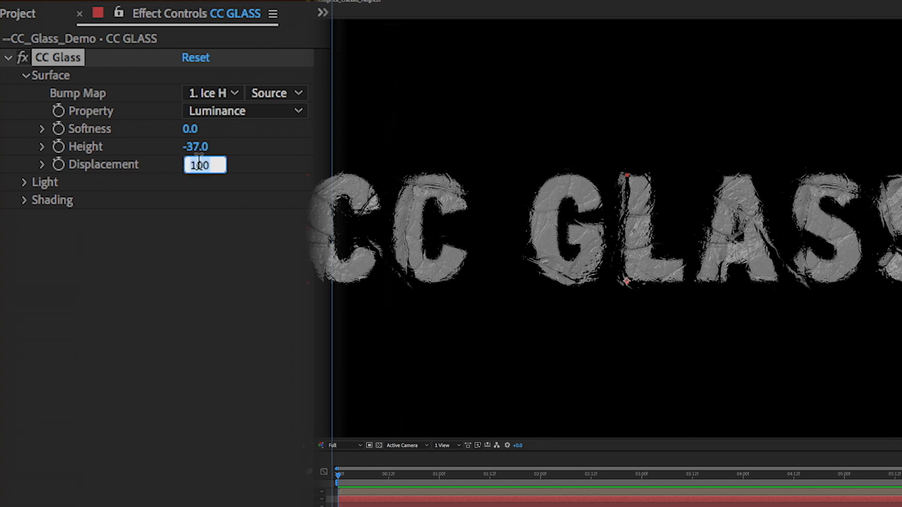
{"action": "type", "text": "0"}
{"action": "key", "text": "Return"}
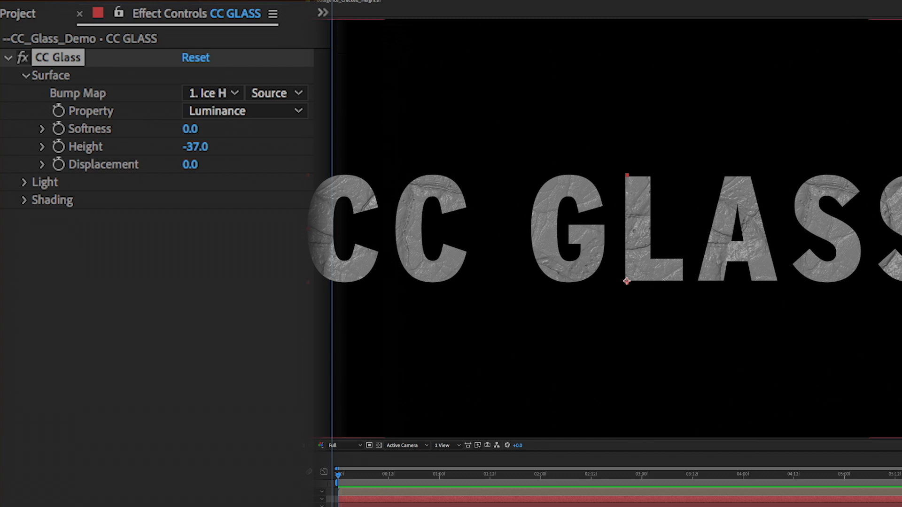
{"action": "left_click_drag", "start_coordinate": [189, 165], "coordinate": [295, 149]}
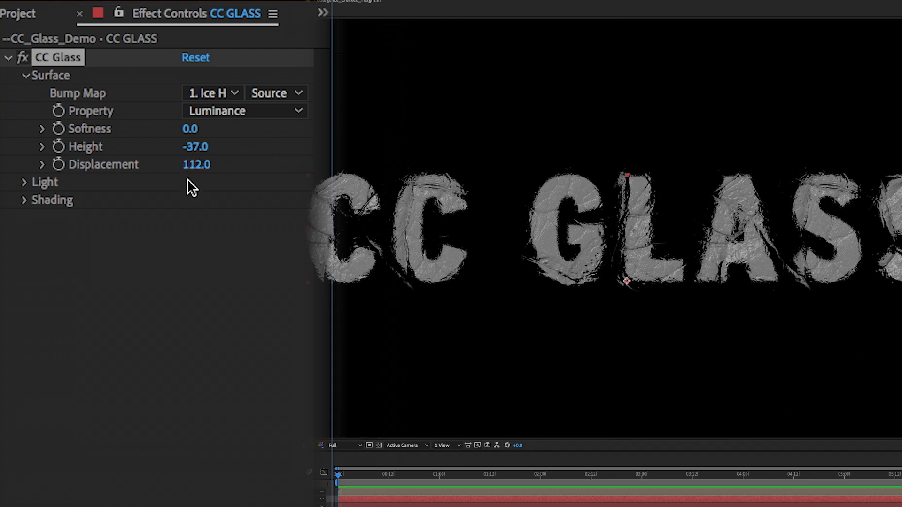
{"action": "left_click_drag", "start_coordinate": [193, 165], "coordinate": [550, 60]}
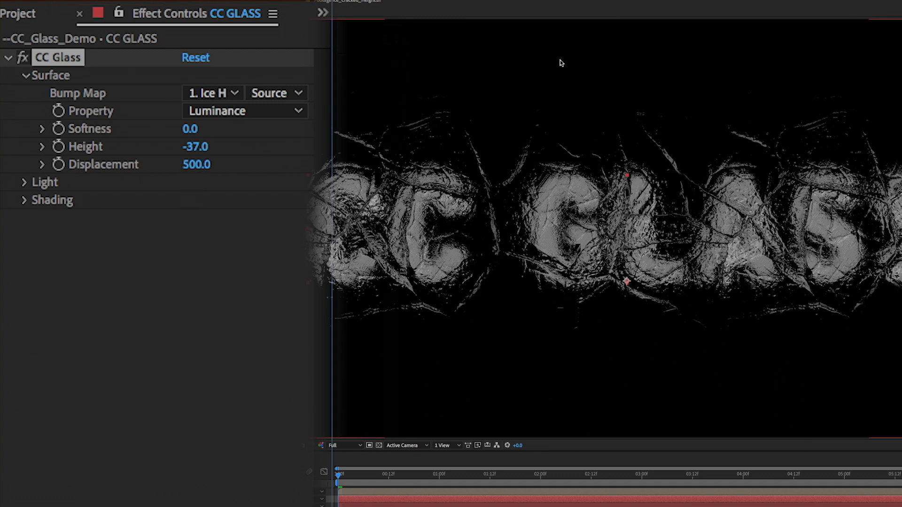
{"action": "left_click", "coordinate": [191, 165]}
{"action": "type", "text": "-500"}
{"action": "key", "text": "Return"}
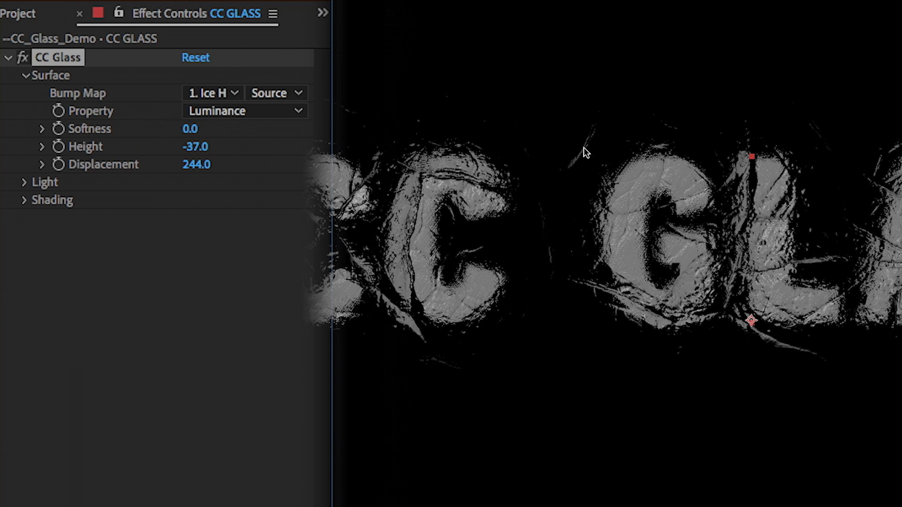
Inspect the distorted G and L up close and set the CC Glass Softness to 0.1
{"action": "key", "text": "period"}
{"action": "key", "text": "period"}
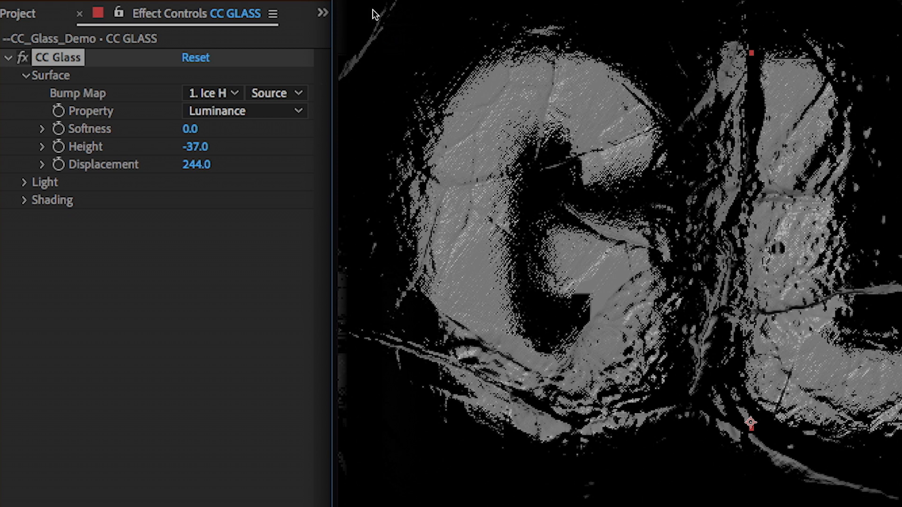
{"action": "left_click", "coordinate": [190, 130]}
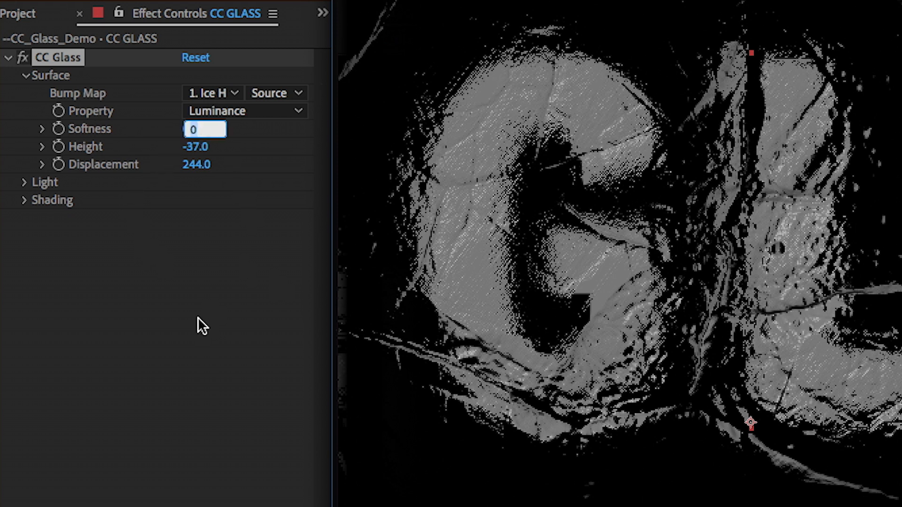
{"action": "type", "text": ".1"}
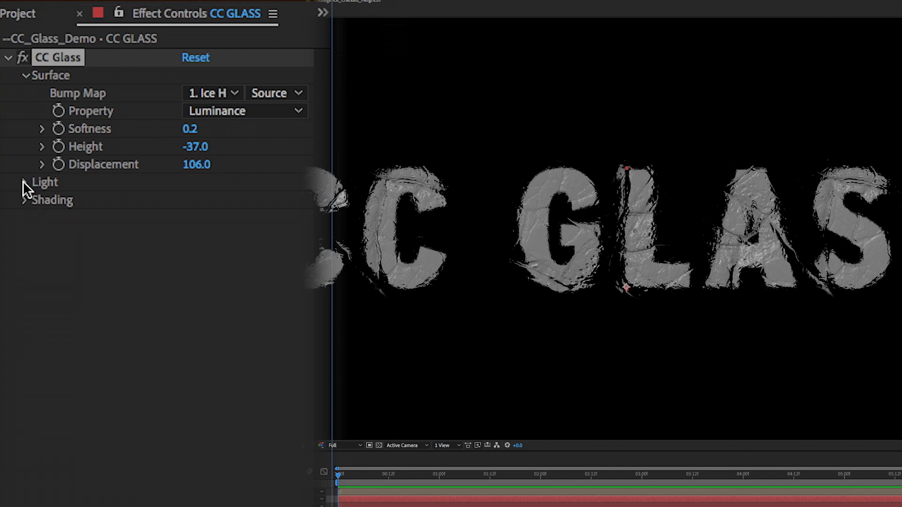
Collapse the CC Glass Surface settings and expand the Light settings
{"action": "left_click", "coordinate": [24, 79]}
{"action": "left_click", "coordinate": [25, 77]}
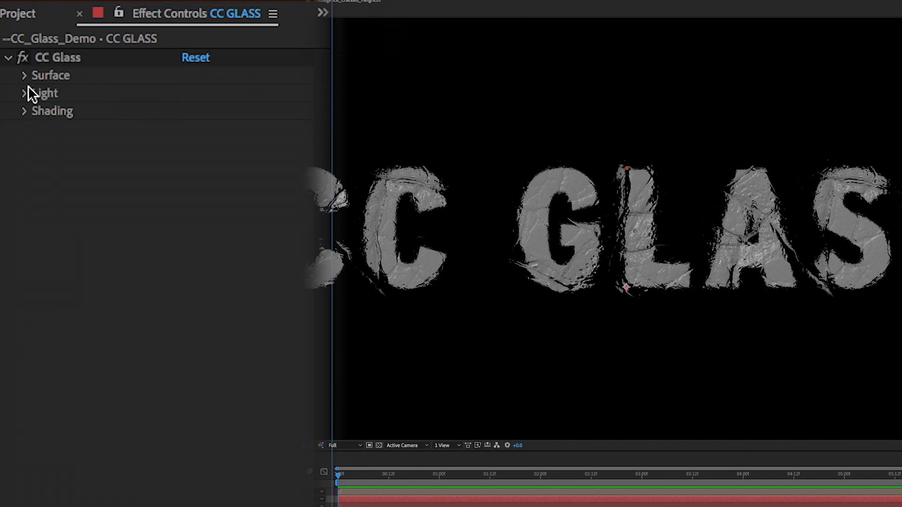
{"action": "left_click", "coordinate": [24, 93]}
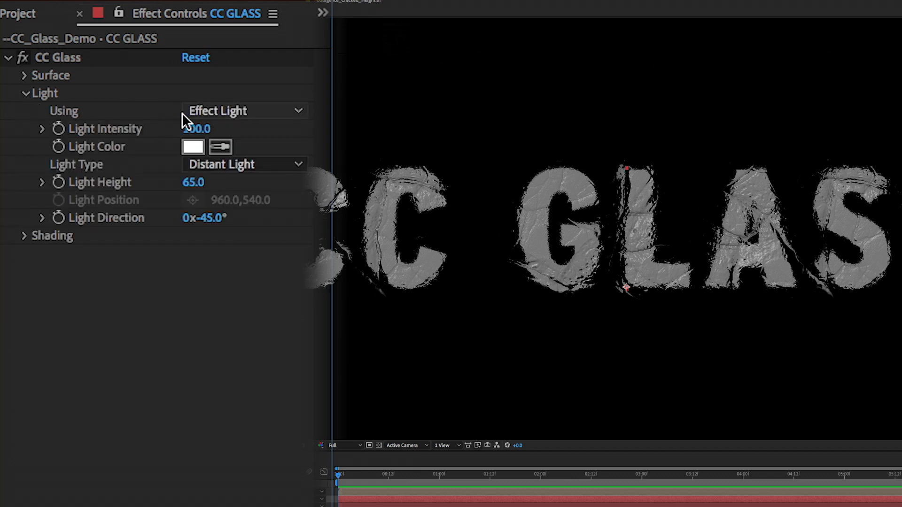
Try the CC Glass Light Intensity at 10 and 630, and reset it to its default
{"action": "left_click_drag", "start_coordinate": [197, 131], "coordinate": [198, 246]}
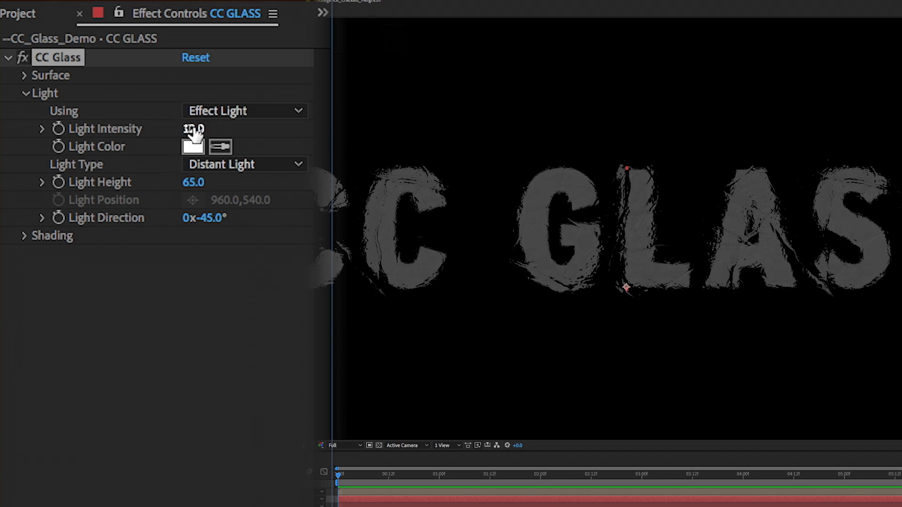
{"action": "left_click_drag", "start_coordinate": [193, 128], "coordinate": [398, 46]}
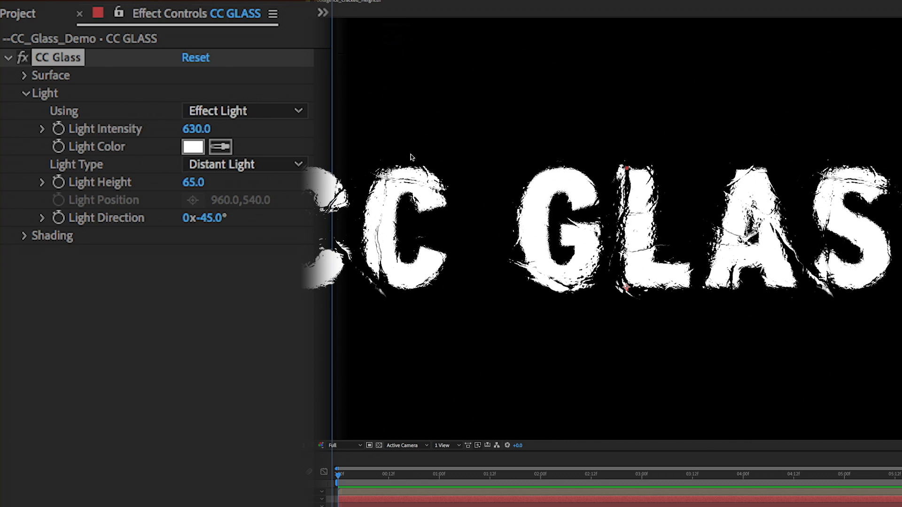
{"action": "left_click", "coordinate": [200, 129]}
{"action": "type", "text": "10"}
{"action": "key", "text": "Return"}
{"action": "right_click", "coordinate": [88, 127]}
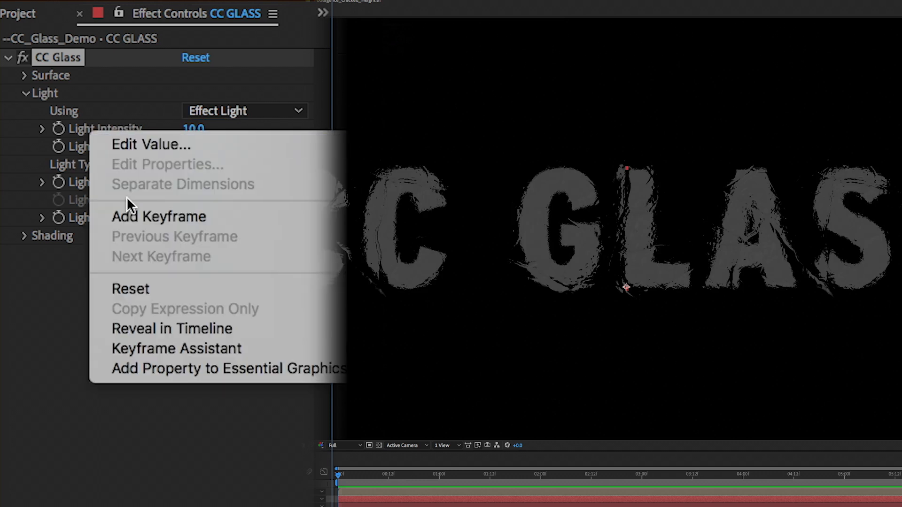
{"action": "left_click", "coordinate": [131, 287]}
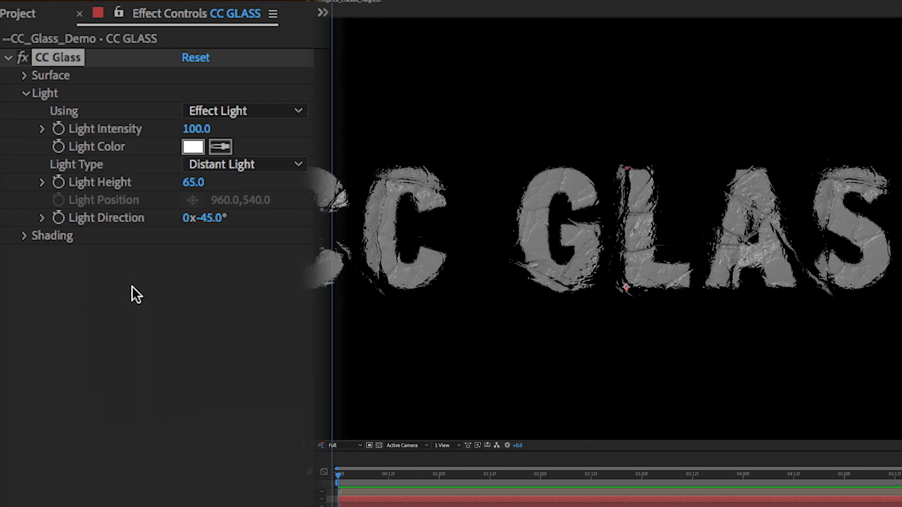
Change the CC Glass Light Color to a bright sky blue
{"action": "left_click", "coordinate": [191, 146]}
{"action": "left_click_drag", "start_coordinate": [469, 315], "coordinate": [296, 234]}
{"action": "mouse_move", "coordinate": [401, 249]}
{"action": "left_mouse_down"}
{"action": "mouse_move", "coordinate": [426, 250]}
{"action": "mouse_move", "coordinate": [417, 250]}
{"action": "left_mouse_up"}
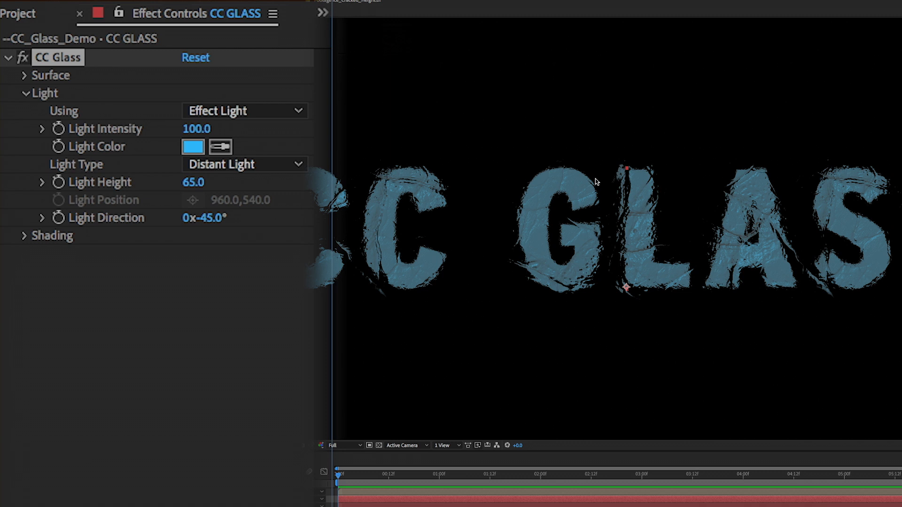
Try a Light Height of 68 and a Light Direction of 62°, and reset both to their defaults
{"action": "left_click_drag", "start_coordinate": [195, 183], "coordinate": [261, 181]}
{"action": "mouse_move", "coordinate": [210, 222]}
{"action": "left_mouse_down"}
{"action": "mouse_move", "coordinate": [295, 221]}
{"action": "mouse_move", "coordinate": [277, 221]}
{"action": "mouse_move", "coordinate": [286, 243]}
{"action": "mouse_move", "coordinate": [217, 243]}
{"action": "mouse_move", "coordinate": [137, 265]}
{"action": "mouse_move", "coordinate": [197, 256]}
{"action": "left_mouse_up"}
{"action": "right_click", "coordinate": [130, 218]}
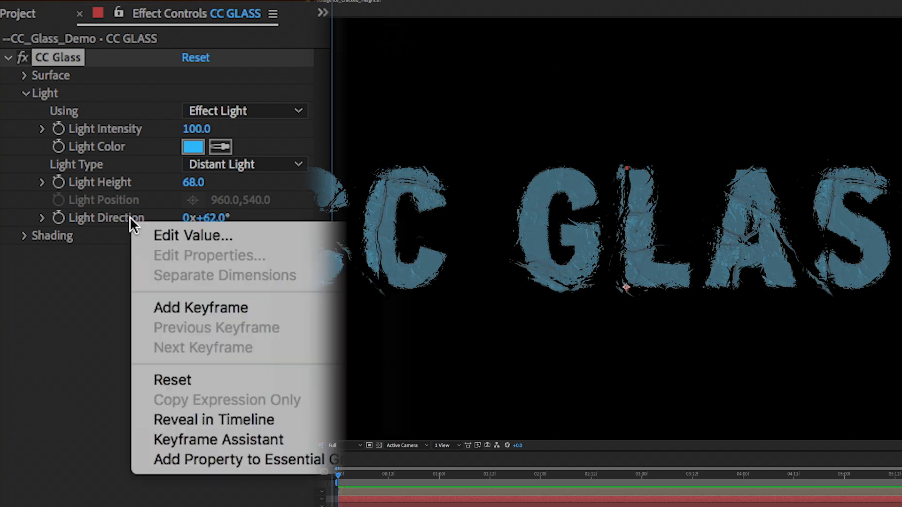
{"action": "left_click", "coordinate": [166, 381]}
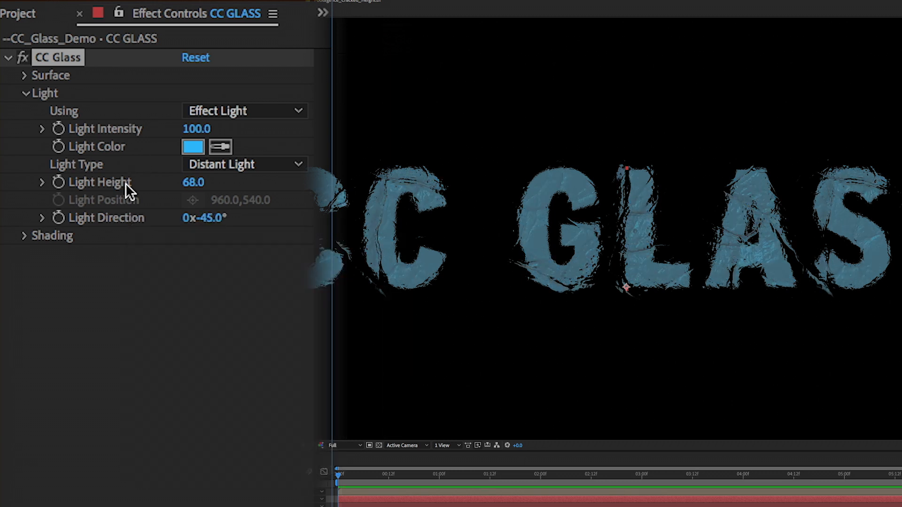
{"action": "right_click", "coordinate": [95, 182]}
{"action": "left_click", "coordinate": [149, 342]}
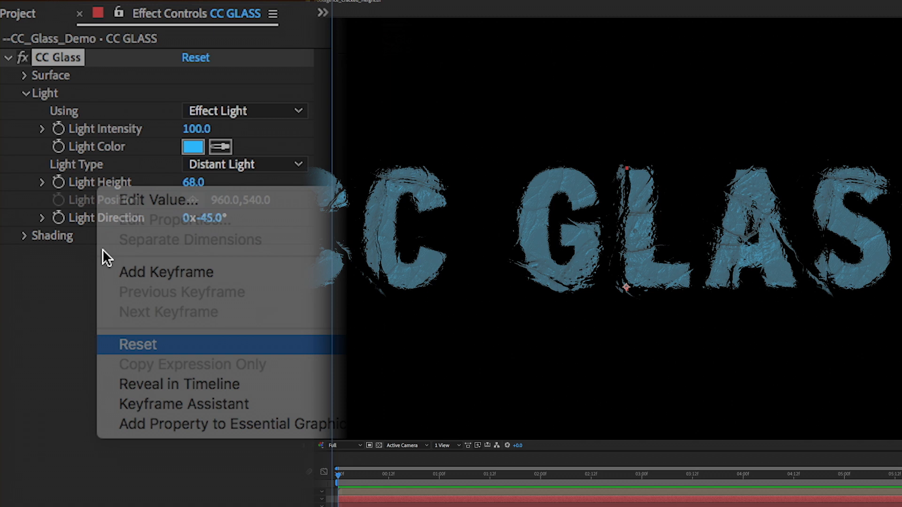
Change the CC Glass Light Type to Point Light and move the light position to about 91, 329 near the first C
{"action": "left_click", "coordinate": [255, 165]}
{"action": "left_click", "coordinate": [247, 204]}
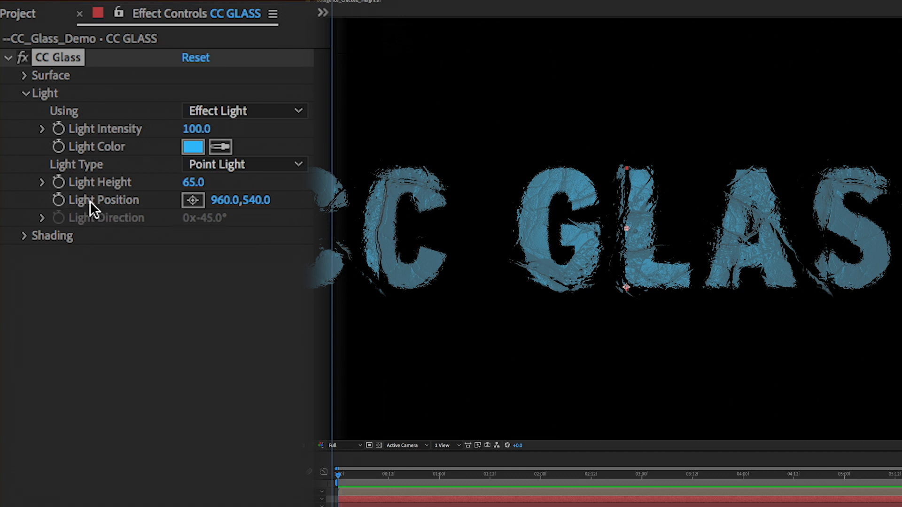
{"action": "left_click", "coordinate": [644, 229]}
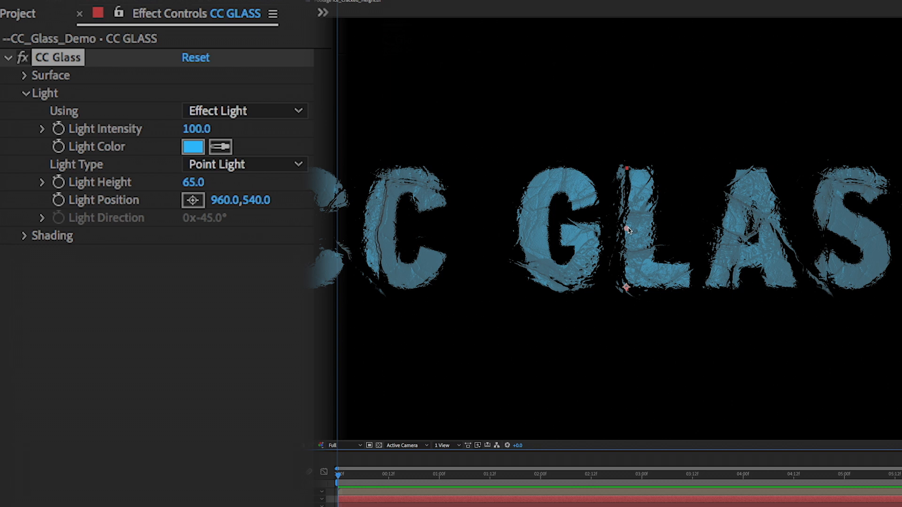
{"action": "left_click_drag", "start_coordinate": [627, 228], "coordinate": [335, 148]}
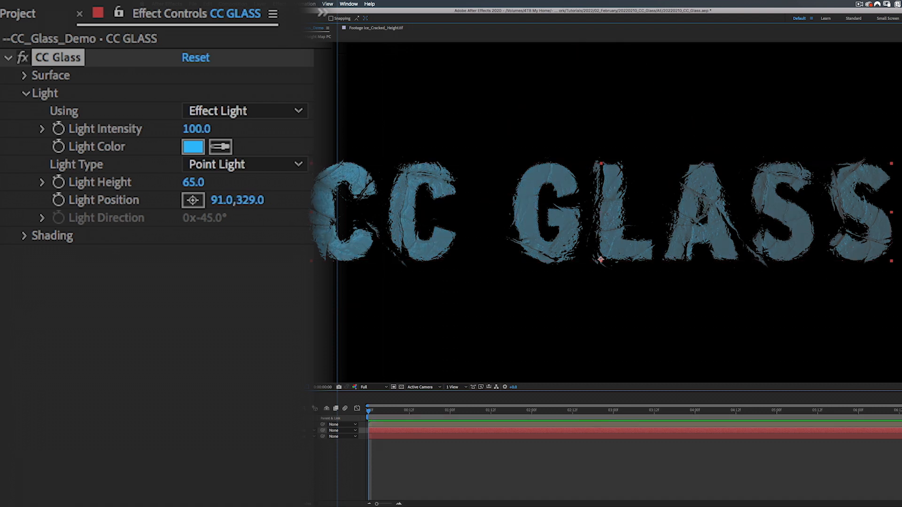
Place the point light at 1667, 740 below the last S, and move it back near the L at about 982, 546
{"action": "left_click", "coordinate": [193, 199]}
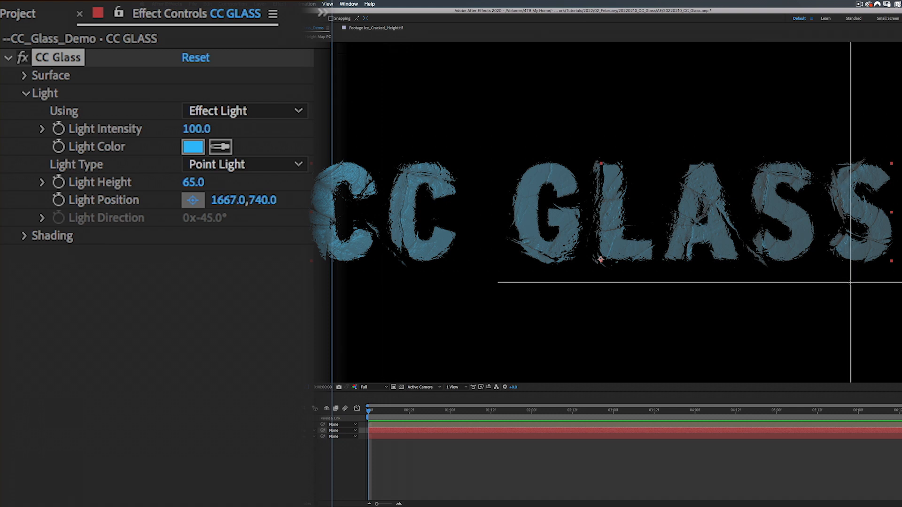
{"action": "left_click", "coordinate": [849, 282]}
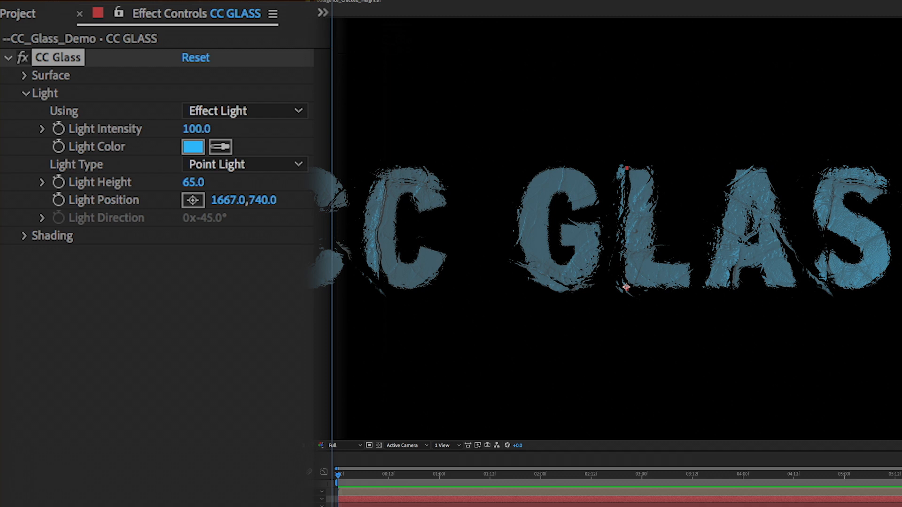
{"action": "left_click_drag", "start_coordinate": [899, 305], "coordinate": [640, 232]}
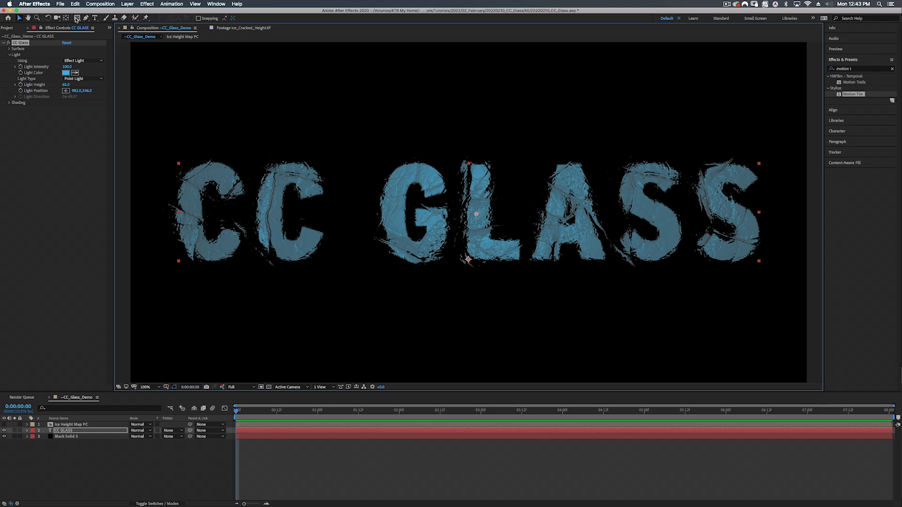
Create a point light with 100% intensity and a pale warm yellow color
{"action": "left_click", "coordinate": [126, 4]}
{"action": "mouse_move", "coordinate": [132, 12]}
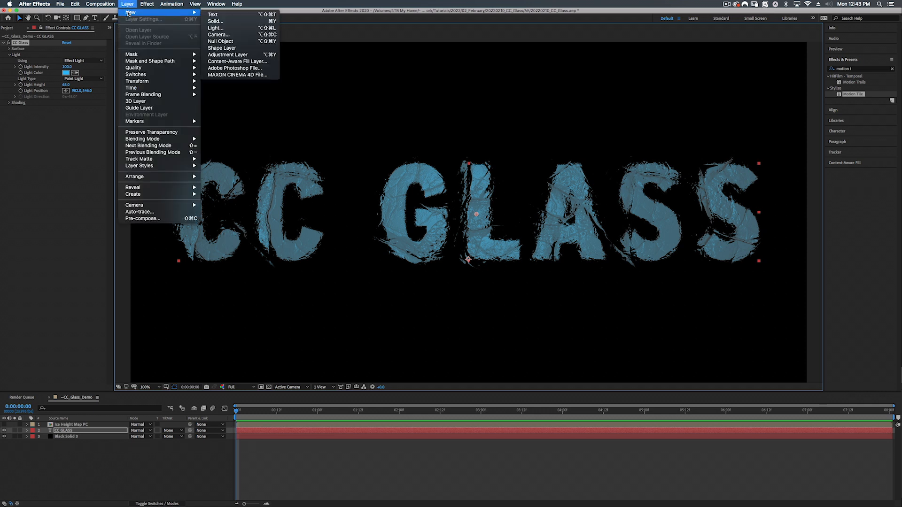
{"action": "left_click", "coordinate": [222, 29]}
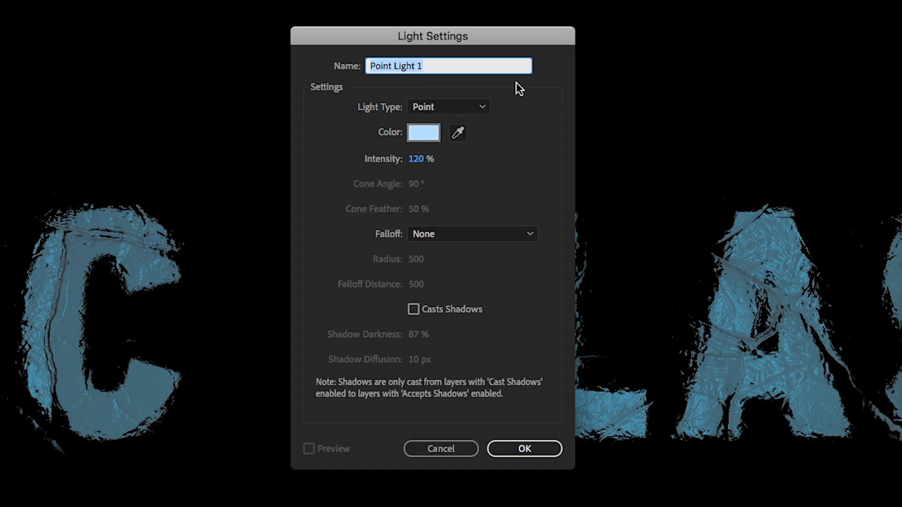
{"action": "left_click", "coordinate": [417, 158]}
{"action": "type", "text": "100"}
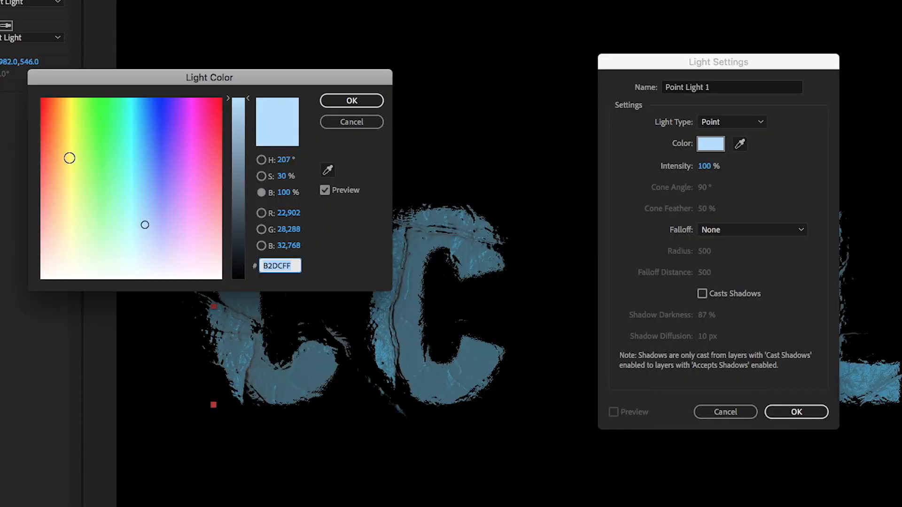
{"action": "left_click", "coordinate": [70, 114]}
{"action": "mouse_move", "coordinate": [70, 114]}
{"action": "left_mouse_down"}
{"action": "mouse_move", "coordinate": [63, 86]}
{"action": "mouse_move", "coordinate": [65, 225]}
{"action": "left_mouse_up"}
{"action": "left_click", "coordinate": [351, 100]}
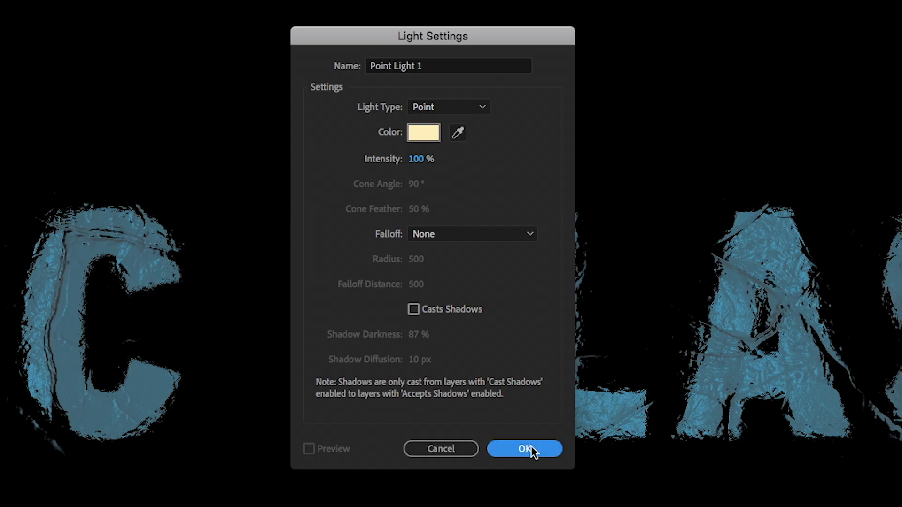
{"action": "left_click", "coordinate": [524, 449]}
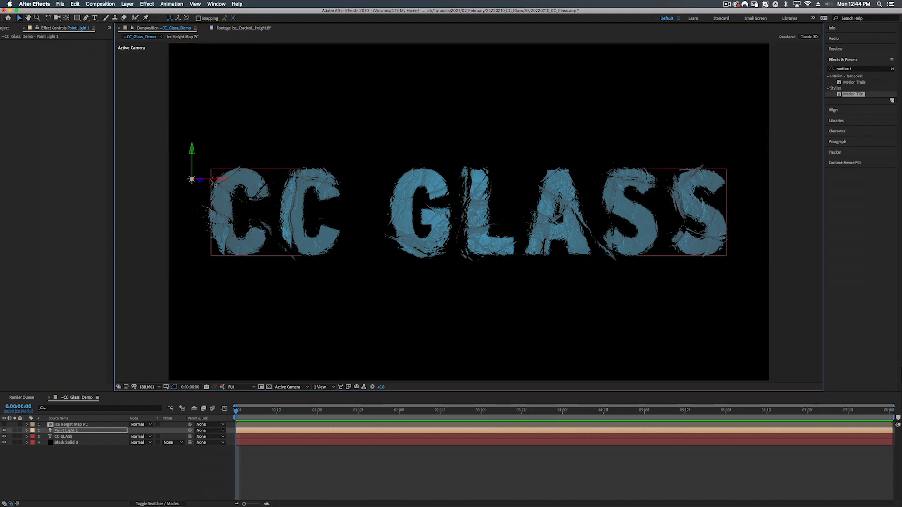
Set the CC GLASS layer's CC Glass effect to use AE Lights, and move the point light across the text and back beside the first C
{"action": "left_click", "coordinate": [72, 437]}
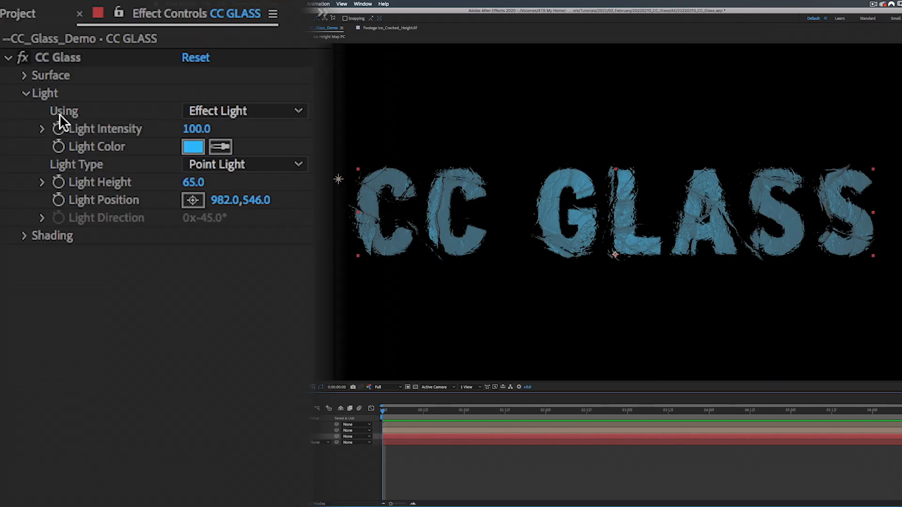
{"action": "left_click", "coordinate": [254, 113]}
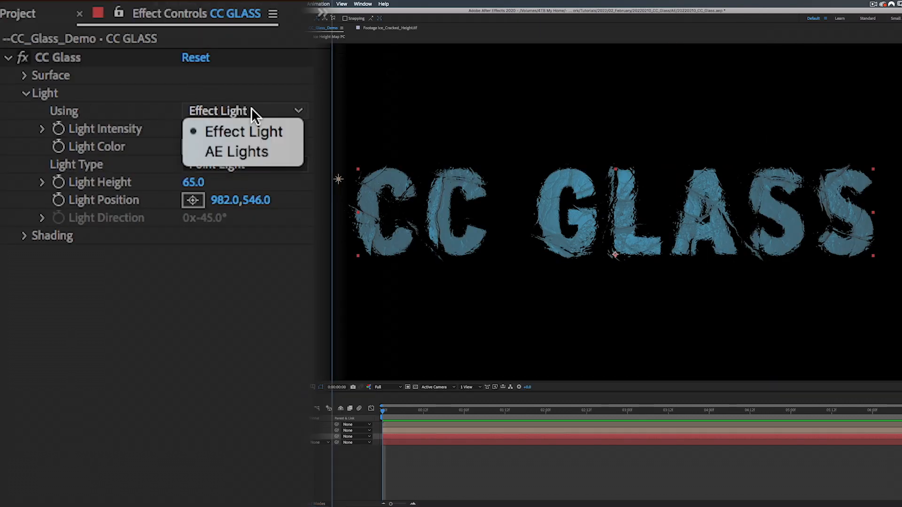
{"action": "left_click", "coordinate": [259, 154]}
{"action": "left_click_drag", "start_coordinate": [318, 179], "coordinate": [602, 128]}
{"action": "left_click_drag", "start_coordinate": [651, 168], "coordinate": [237, 164]}
Duplicate the warm point light and place the copy above the last S
{"action": "left_click", "coordinate": [186, 164]}
{"action": "left_click", "coordinate": [186, 163]}
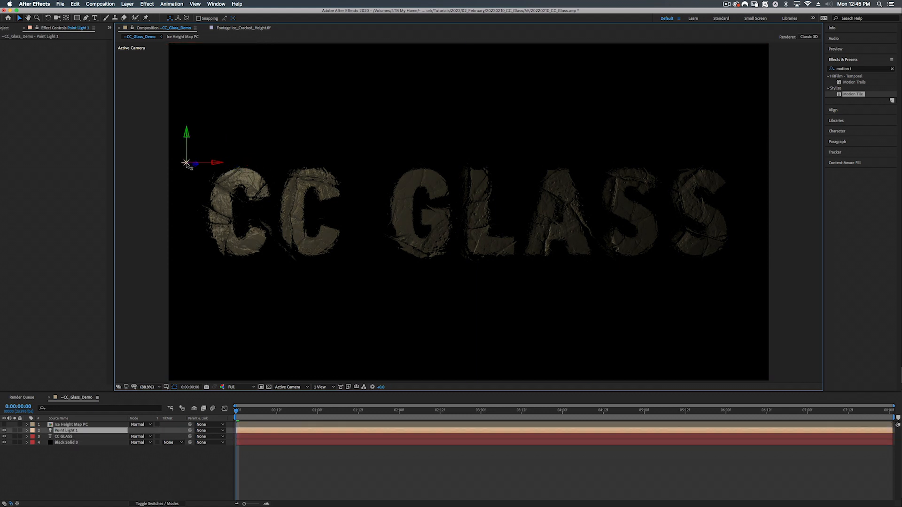
{"action": "key", "text": "super+d"}
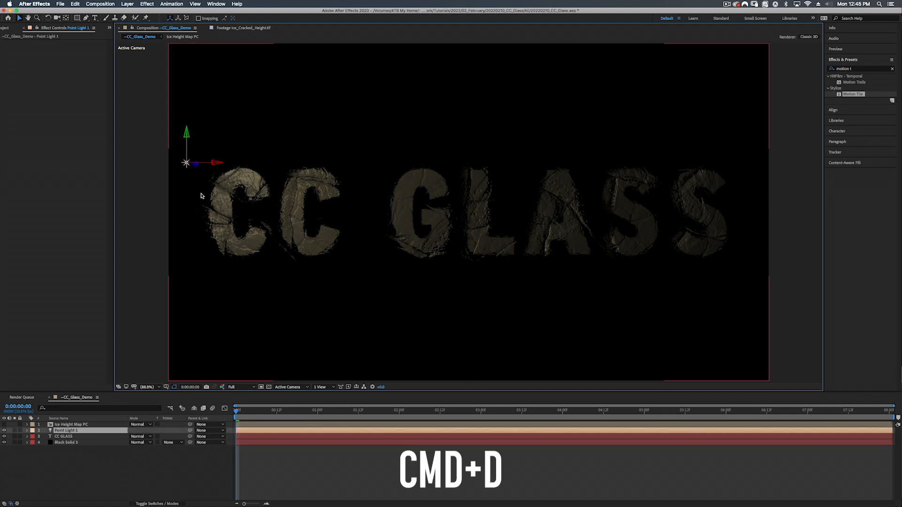
{"action": "left_click_drag", "start_coordinate": [215, 164], "coordinate": [783, 185]}
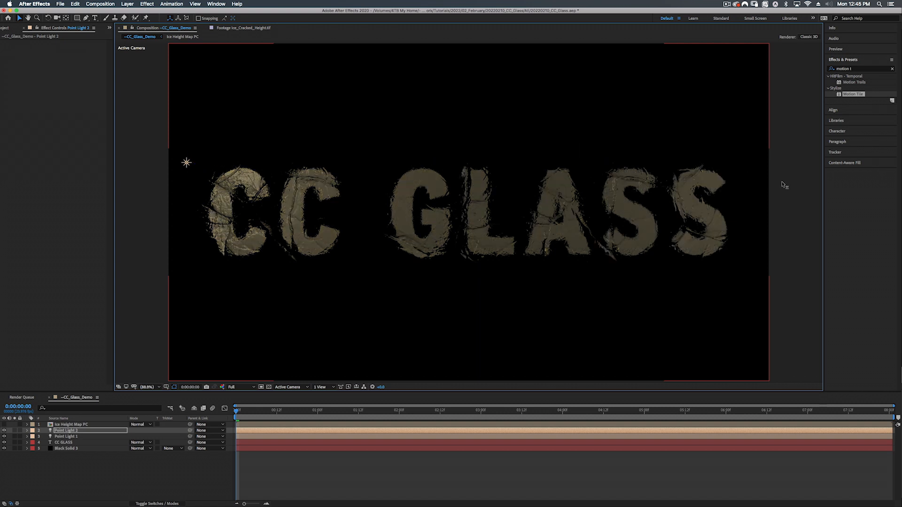
{"action": "left_click_drag", "start_coordinate": [725, 183], "coordinate": [757, 181]}
Change the duplicated point light's color to a pale blue
{"action": "key", "text": "shift+super+y"}
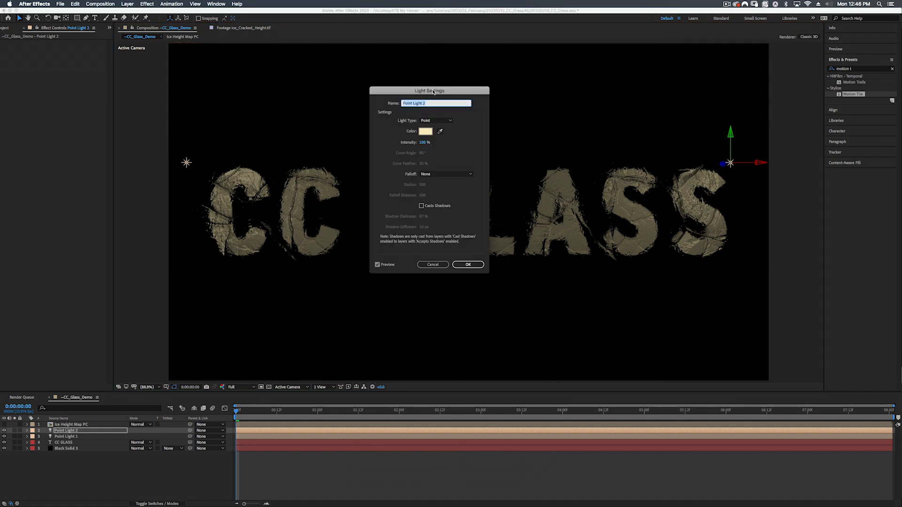
{"action": "left_click", "coordinate": [424, 133]}
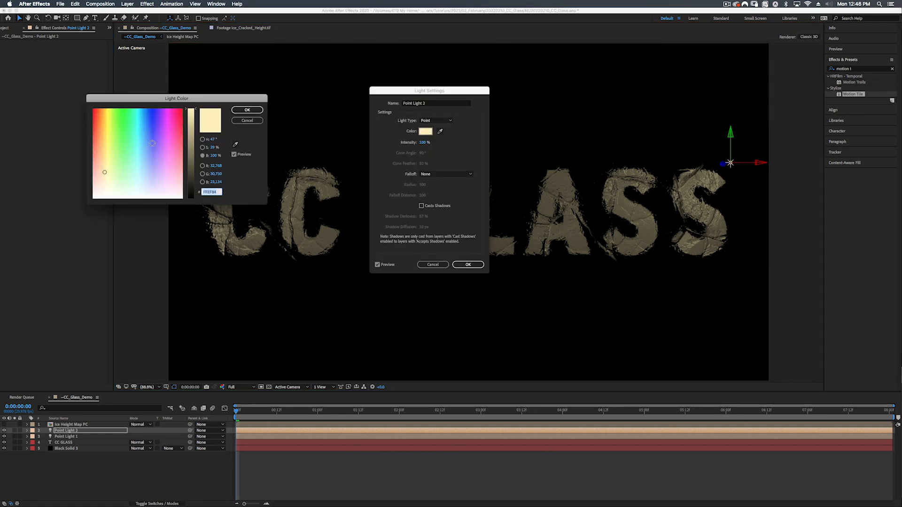
{"action": "left_click", "coordinate": [143, 173]}
{"action": "left_click", "coordinate": [246, 110]}
{"action": "left_click", "coordinate": [468, 265]}
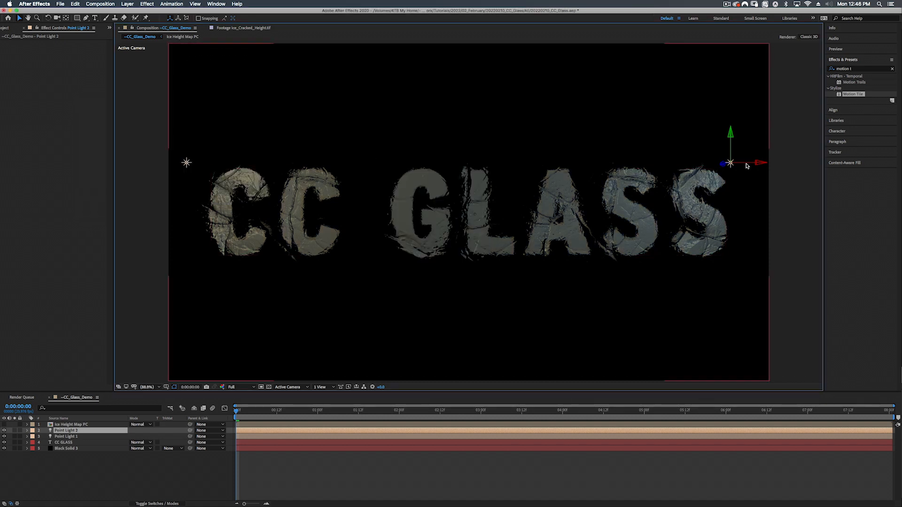
Move the warm light above the first C and the blue light above the A, and reselect the CC GLASS text layer
{"action": "left_click_drag", "start_coordinate": [213, 164], "coordinate": [154, 133]}
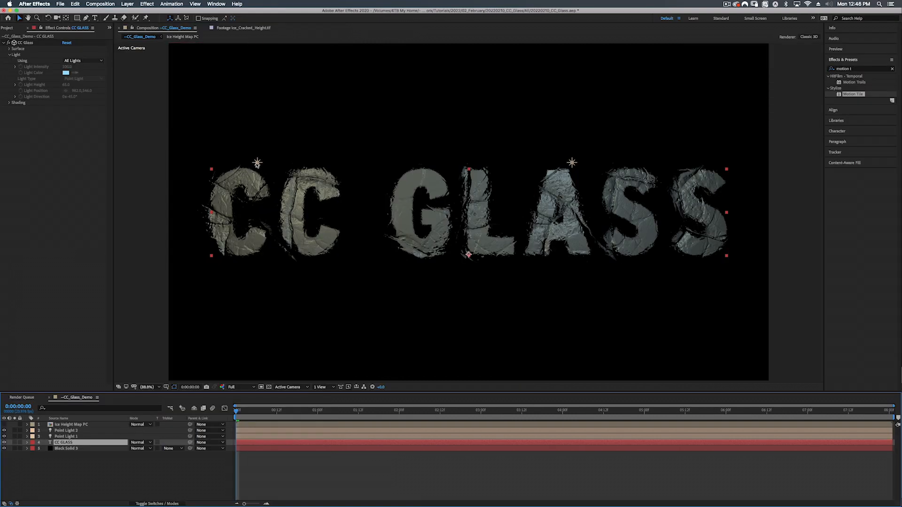
{"action": "left_click", "coordinate": [257, 163]}
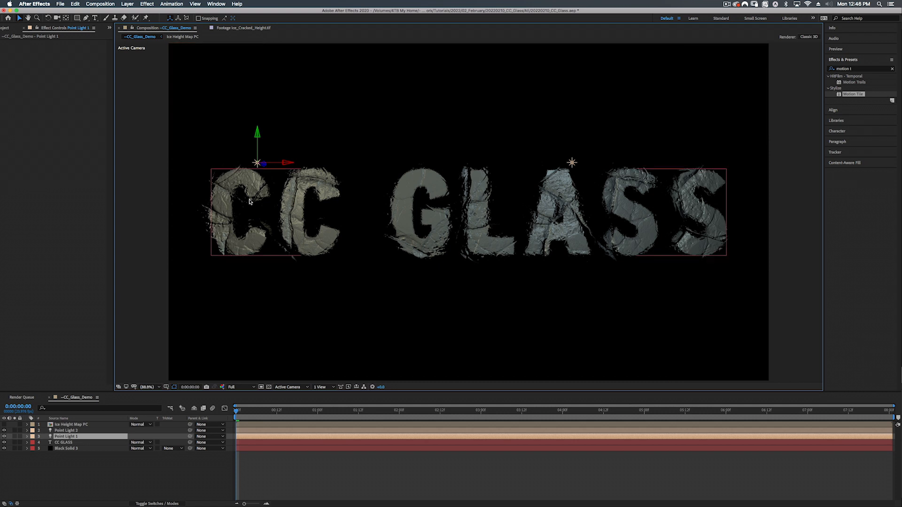
{"action": "left_click", "coordinate": [282, 188]}
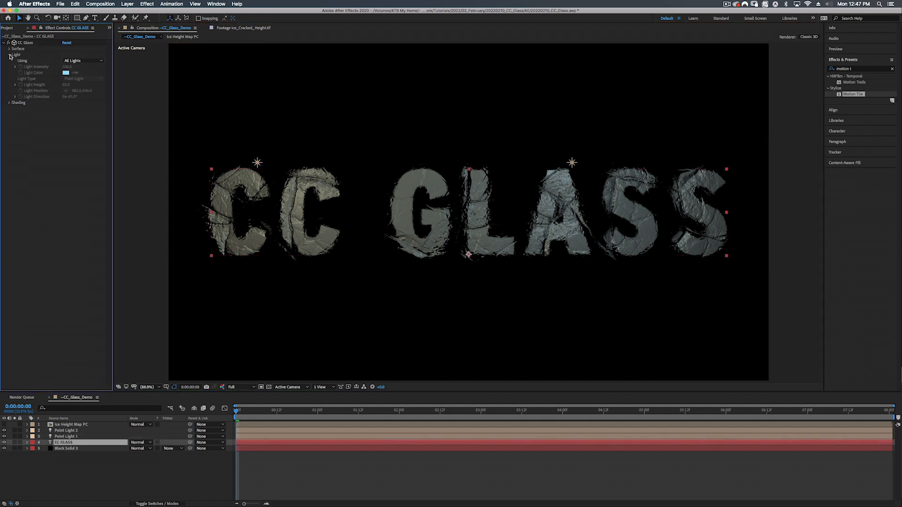
Show the CC Glass Shading settings, try Diffuse at 0 and 100, and reset it to its default
{"action": "left_click", "coordinate": [11, 55]}
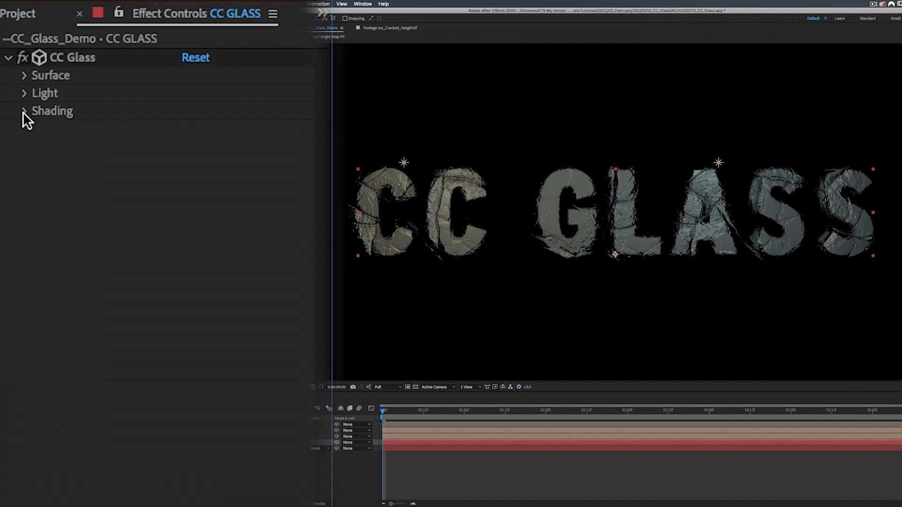
{"action": "left_click", "coordinate": [23, 112]}
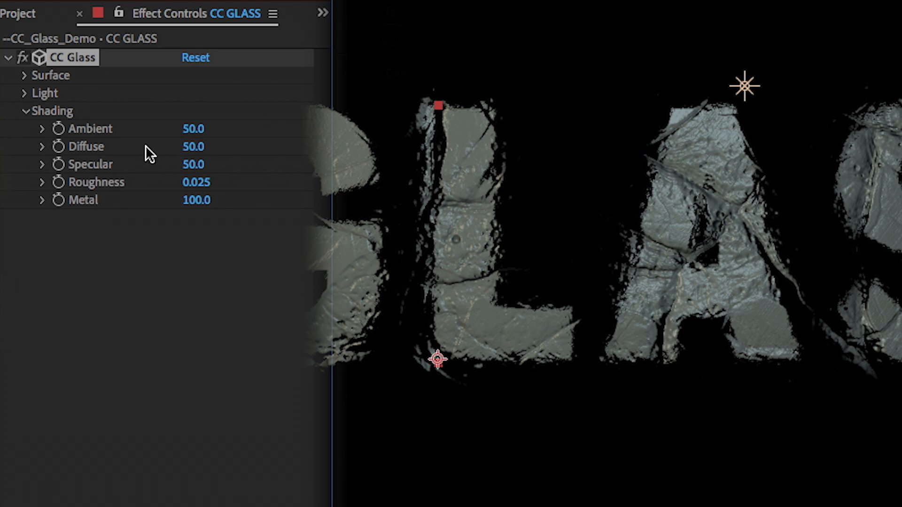
{"action": "left_click_drag", "start_coordinate": [186, 152], "coordinate": [4, 170]}
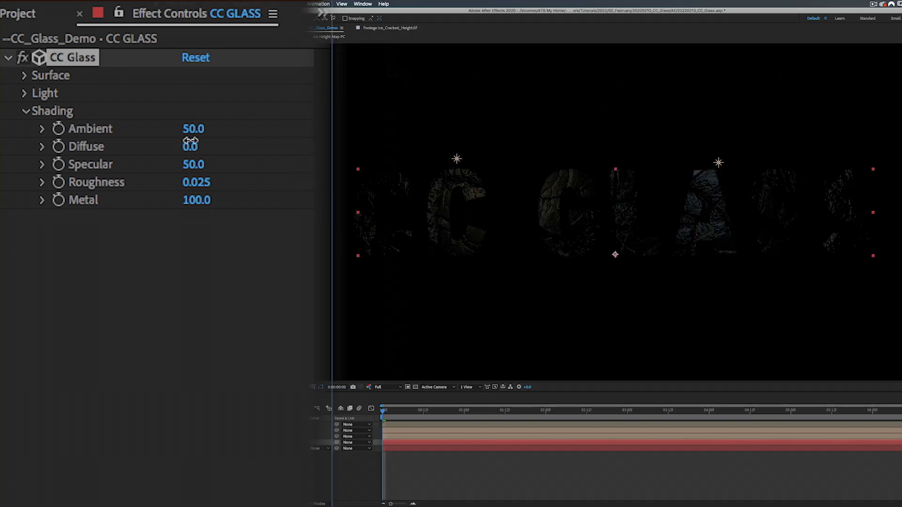
{"action": "left_click_drag", "start_coordinate": [190, 142], "coordinate": [416, 74]}
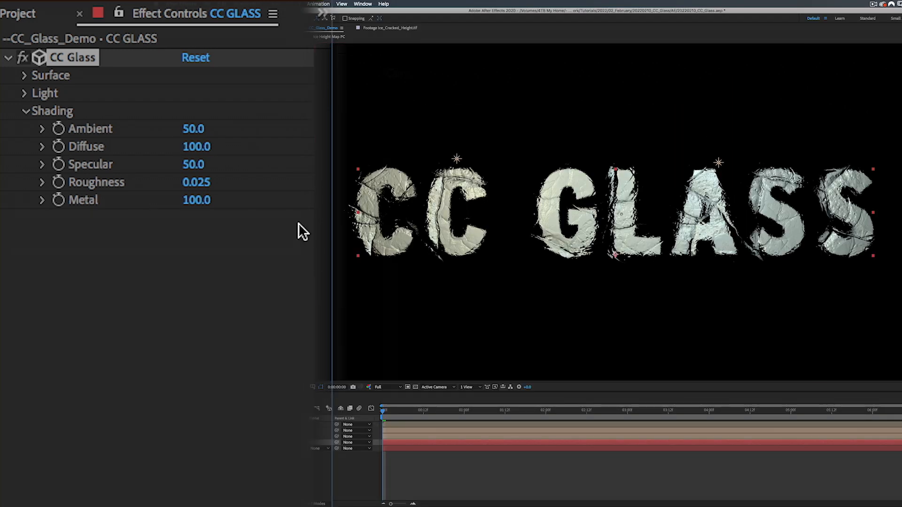
{"action": "right_click", "coordinate": [98, 150]}
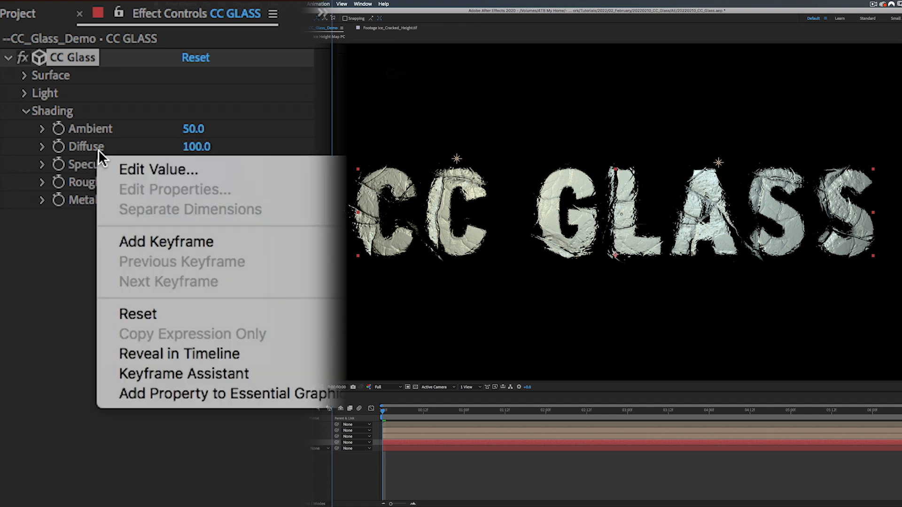
{"action": "left_click", "coordinate": [150, 312]}
Try an Ambient value of 200 with the AE lights, and switch the CC Glass lighting to Effect Light
{"action": "left_click_drag", "start_coordinate": [380, 67], "coordinate": [335, 70]}
{"action": "left_click", "coordinate": [21, 93]}
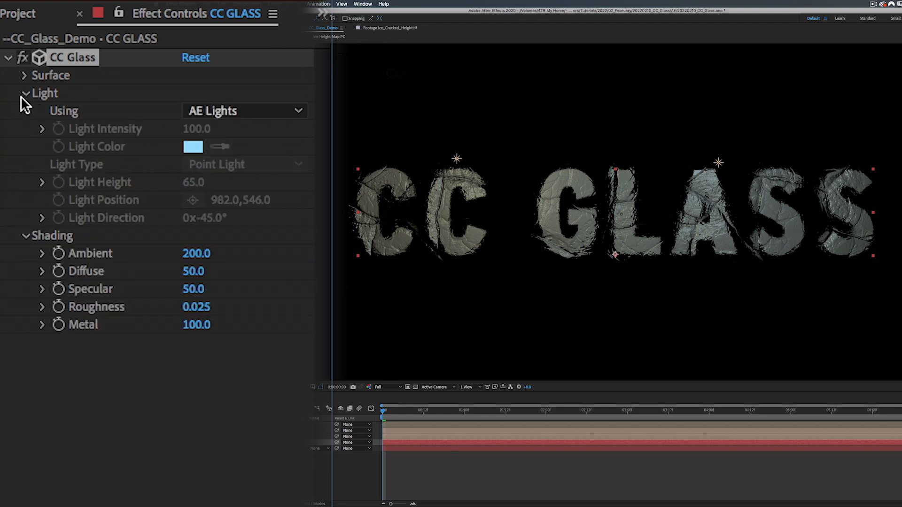
{"action": "left_click", "coordinate": [244, 110]}
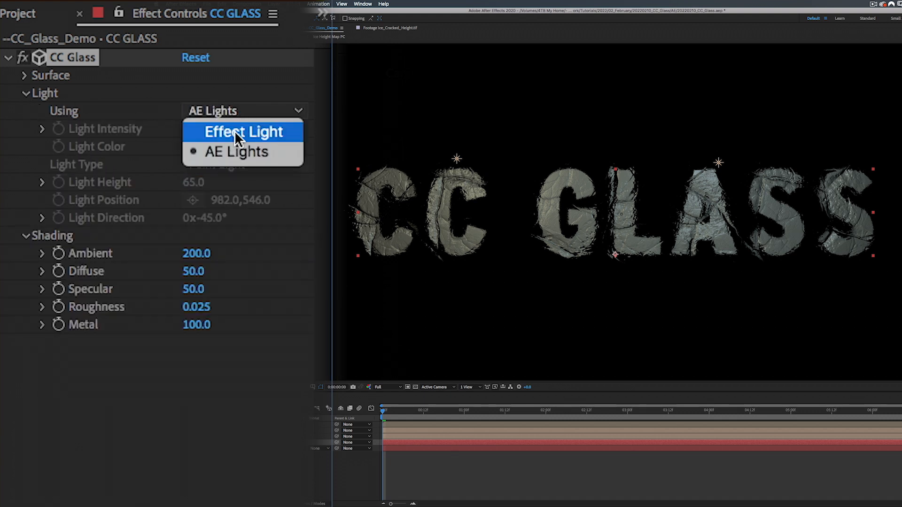
{"action": "left_click", "coordinate": [235, 131]}
Lower Ambient and raise it to 188 under the Effect Light, and reset it to its default
{"action": "left_click_drag", "start_coordinate": [190, 253], "coordinate": [2, 357]}
{"action": "left_click_drag", "start_coordinate": [190, 254], "coordinate": [279, 254]}
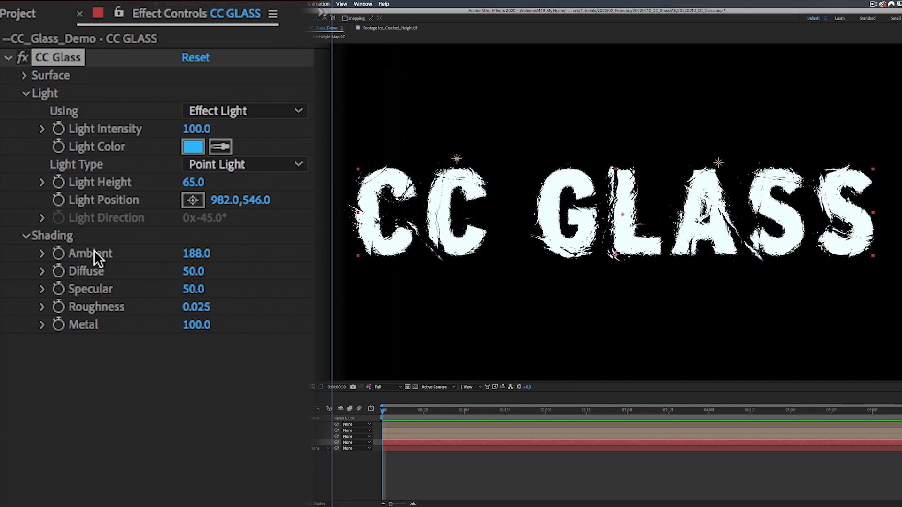
{"action": "right_click", "coordinate": [94, 251]}
{"action": "left_click", "coordinate": [145, 412]}
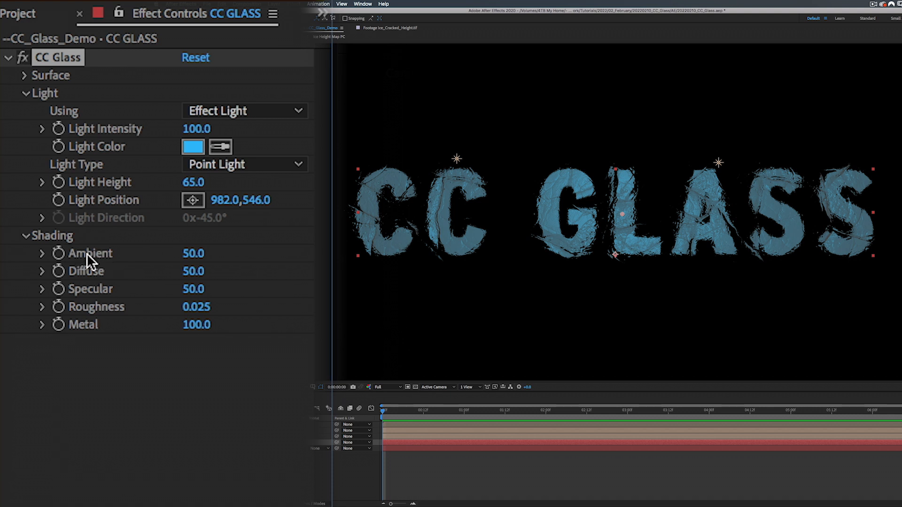
Switch the CC Glass lighting back to AE Lights and collapse the Light settings
{"action": "left_click", "coordinate": [235, 110]}
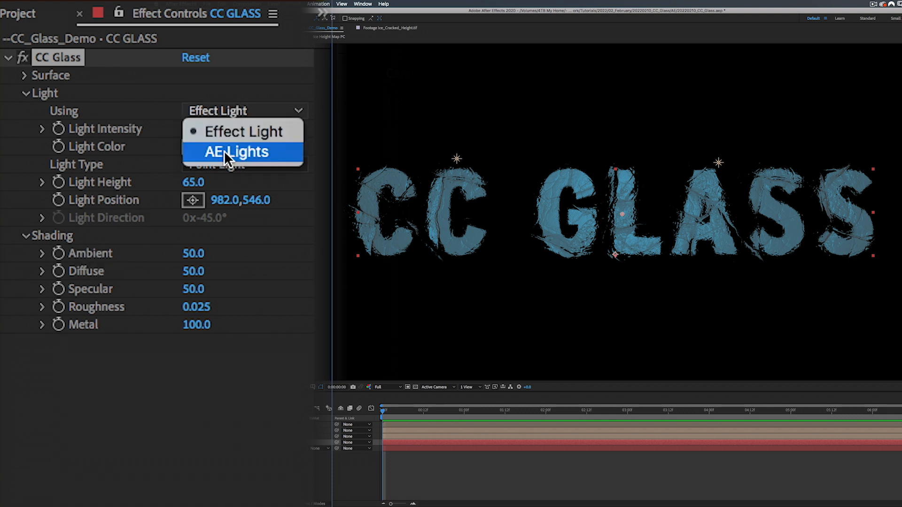
{"action": "left_click", "coordinate": [231, 153]}
{"action": "left_click", "coordinate": [25, 94]}
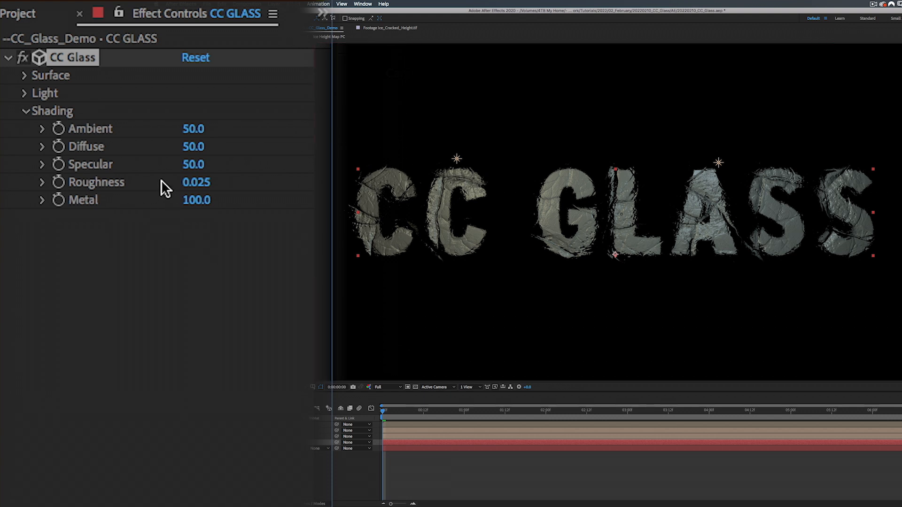
Try a Specular value of 0, and set Specular to 100
{"action": "left_click_drag", "start_coordinate": [193, 165], "coordinate": [142, 164]}
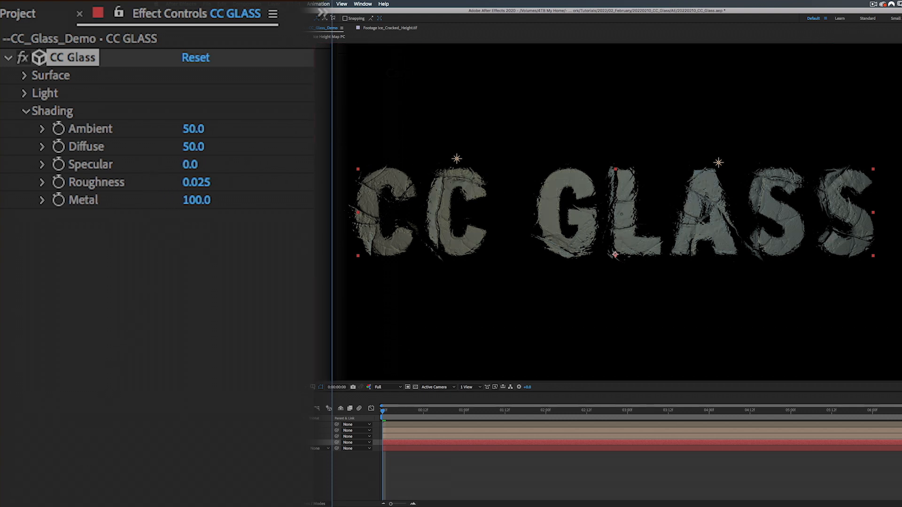
{"action": "left_click", "coordinate": [181, 163]}
{"action": "type", "text": "100"}
{"action": "key", "text": "Return"}
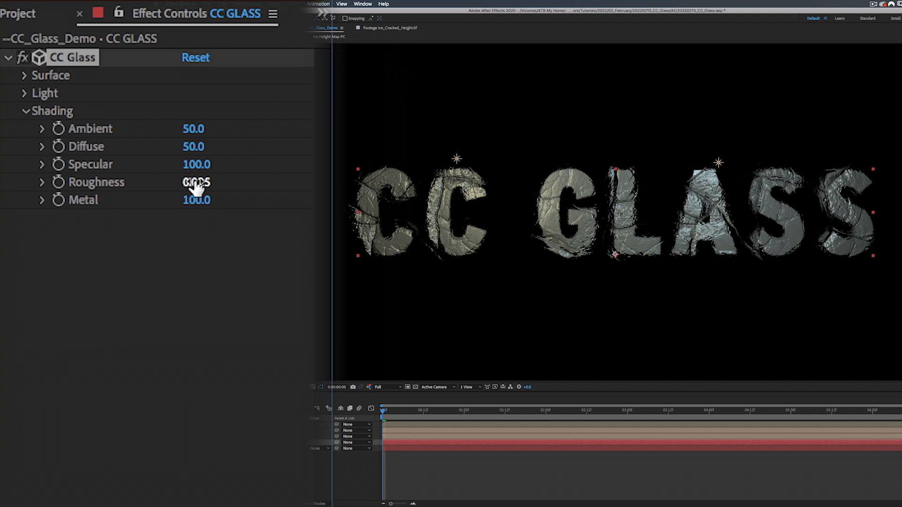
Try Roughness values of 0.477 and 0.007, and reset Roughness to its default
{"action": "left_click_drag", "start_coordinate": [197, 186], "coordinate": [517, 181]}
{"action": "mouse_move", "coordinate": [310, 86]}
{"action": "left_mouse_down"}
{"action": "mouse_move", "coordinate": [338, 86]}
{"action": "mouse_move", "coordinate": [301, 88]}
{"action": "mouse_move", "coordinate": [374, 89]}
{"action": "left_mouse_up"}
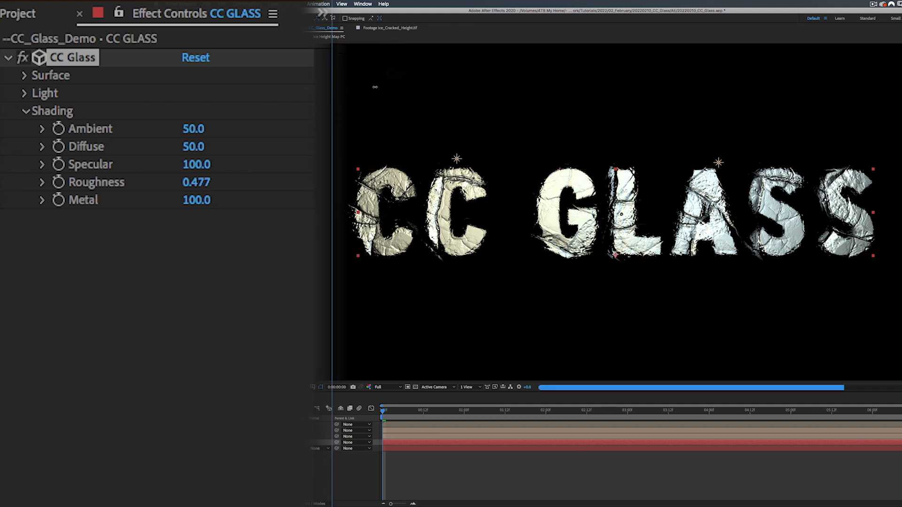
{"action": "mouse_move", "coordinate": [210, 181]}
{"action": "left_mouse_down"}
{"action": "mouse_move", "coordinate": [171, 407]}
{"action": "mouse_move", "coordinate": [185, 368]}
{"action": "mouse_move", "coordinate": [217, 337]}
{"action": "mouse_move", "coordinate": [187, 422]}
{"action": "mouse_move", "coordinate": [163, 182]}
{"action": "mouse_move", "coordinate": [175, 182]}
{"action": "mouse_move", "coordinate": [112, 180]}
{"action": "left_mouse_up"}
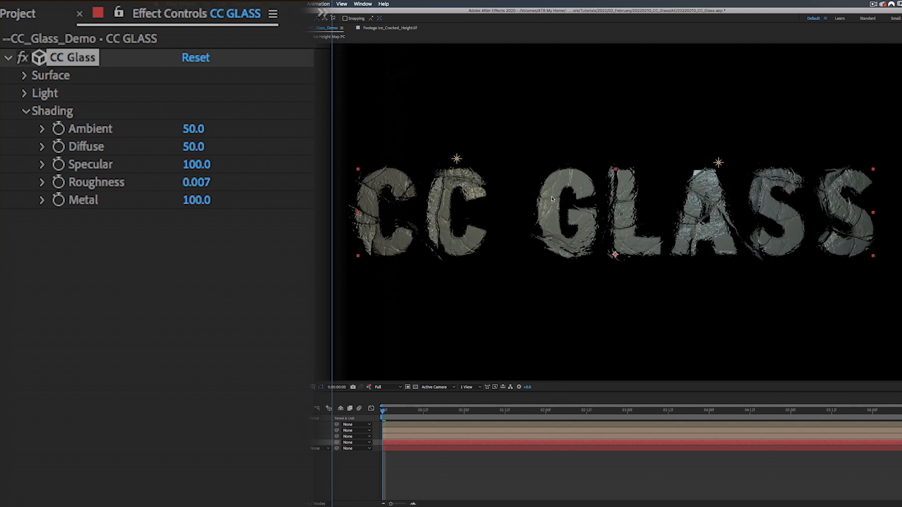
{"action": "right_click", "coordinate": [117, 179]}
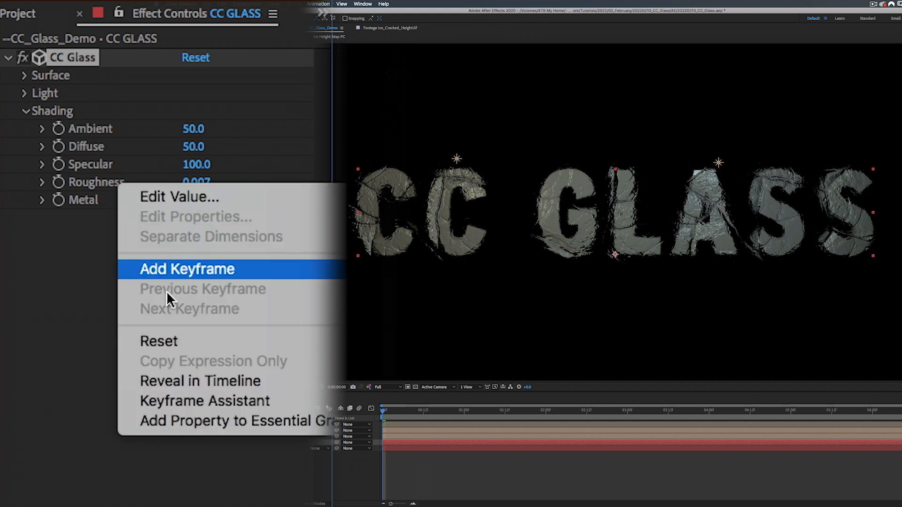
{"action": "left_click", "coordinate": [159, 340]}
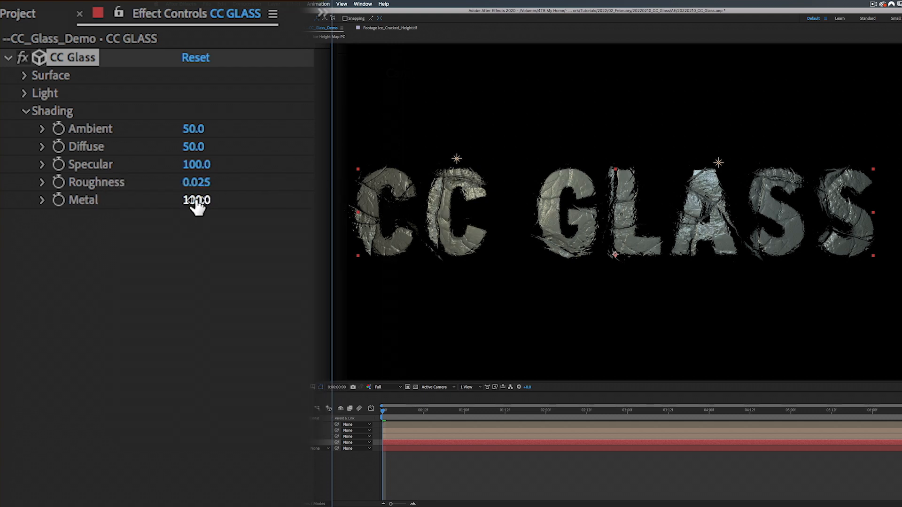
Lower the Metal value to 0 to compare the highlights, and return it to 100
{"action": "mouse_move", "coordinate": [195, 200]}
{"action": "left_mouse_down"}
{"action": "mouse_move", "coordinate": [181, 372]}
{"action": "mouse_move", "coordinate": [181, 199]}
{"action": "left_mouse_up"}
{"action": "left_click_drag", "start_coordinate": [198, 201], "coordinate": [247, 442]}
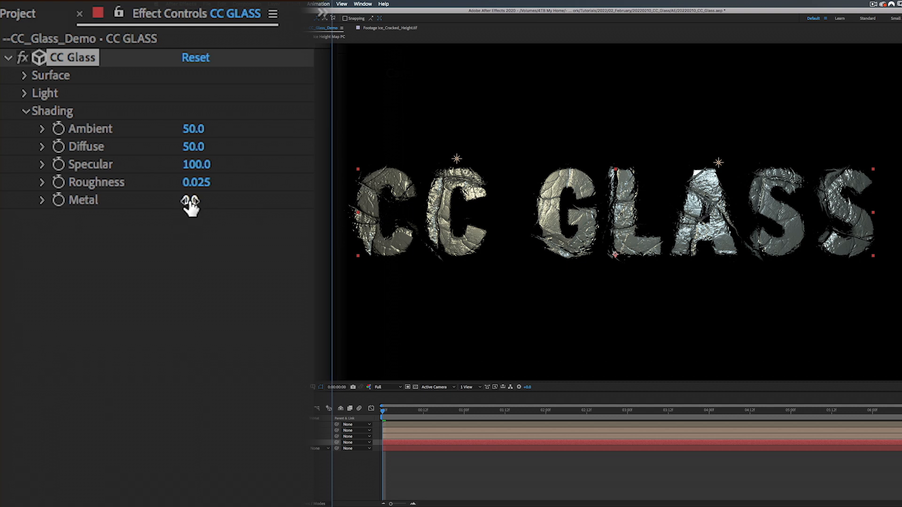
{"action": "left_click_drag", "start_coordinate": [190, 203], "coordinate": [393, 88]}
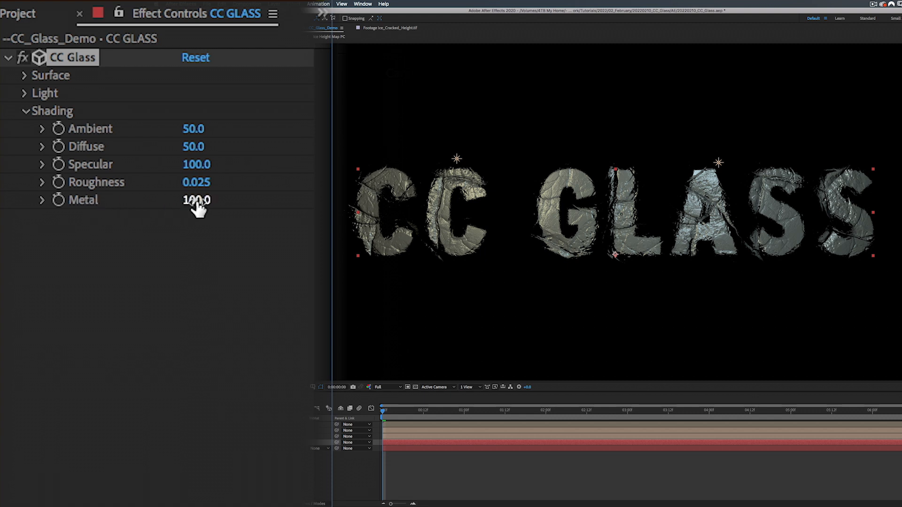
Try a Metal value of 0 once more, and set Metal back to 100
{"action": "left_click_drag", "start_coordinate": [196, 202], "coordinate": [70, 203]}
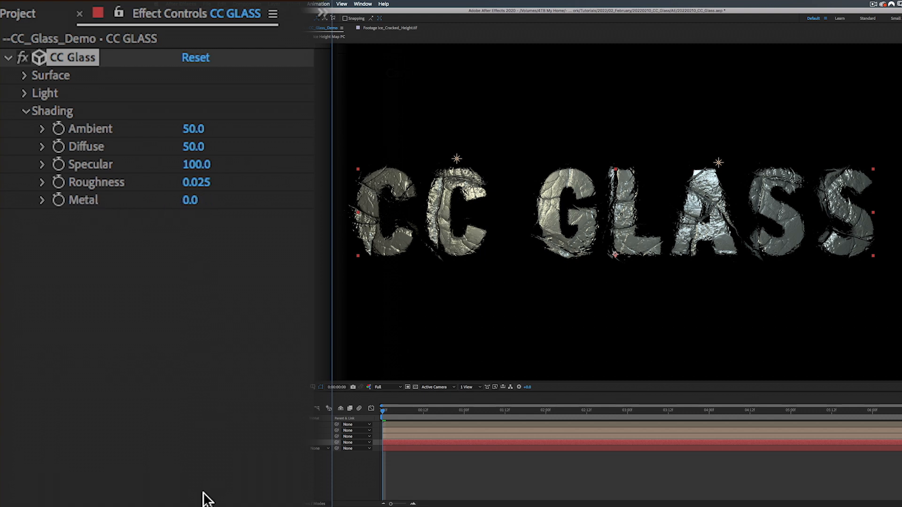
{"action": "left_click_drag", "start_coordinate": [195, 204], "coordinate": [258, 200]}
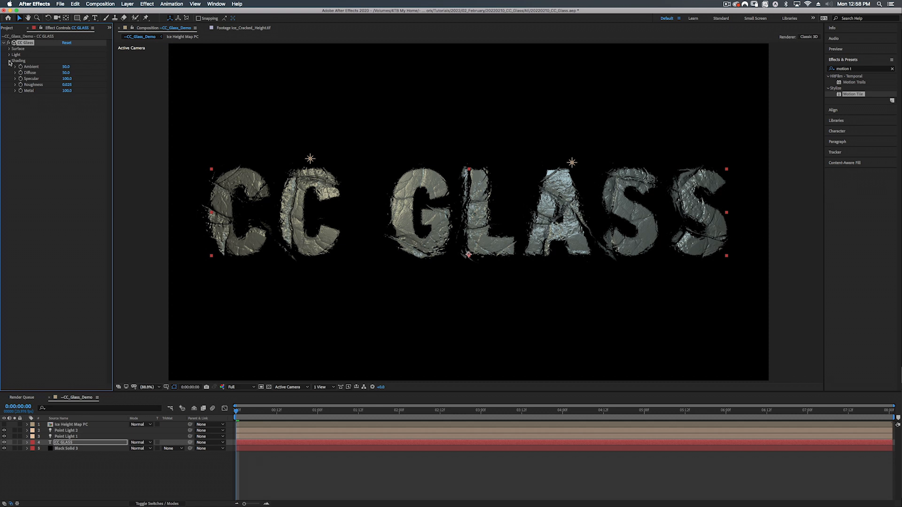
Create a new 1920 x 1080 composition at 23.976 fps, keeping the default settings
{"action": "left_click", "coordinate": [13, 28]}
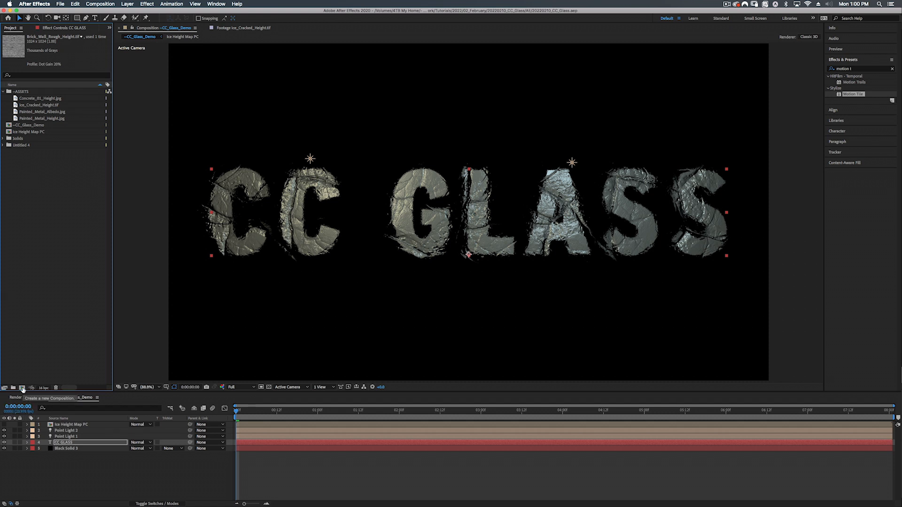
{"action": "left_click", "coordinate": [107, 4]}
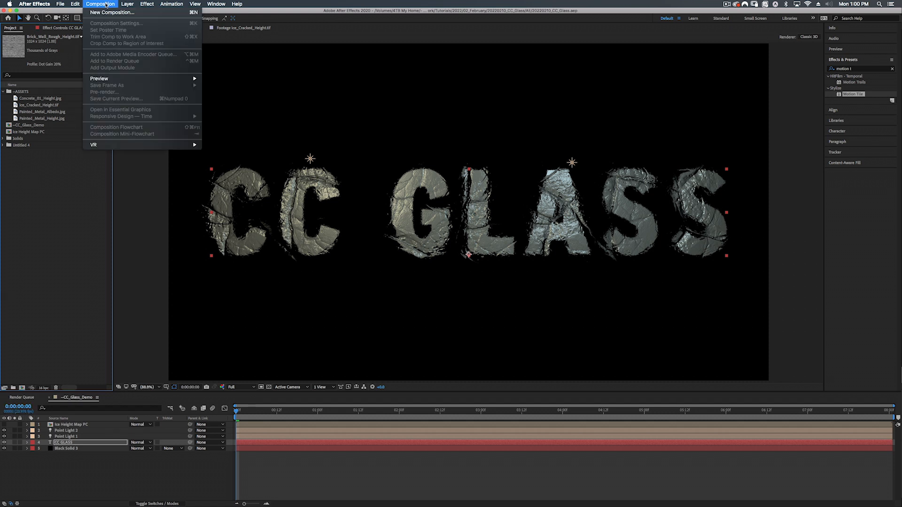
{"action": "left_click", "coordinate": [114, 13]}
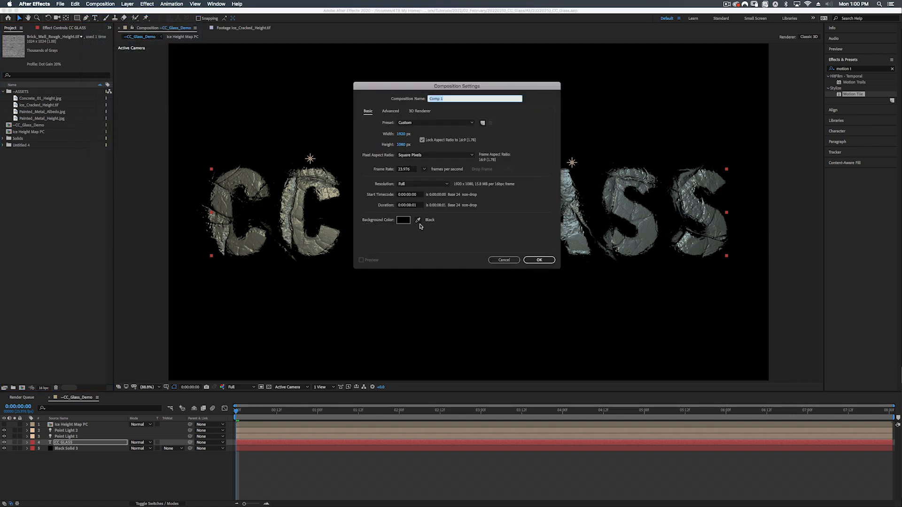
{"action": "left_click", "coordinate": [539, 260]}
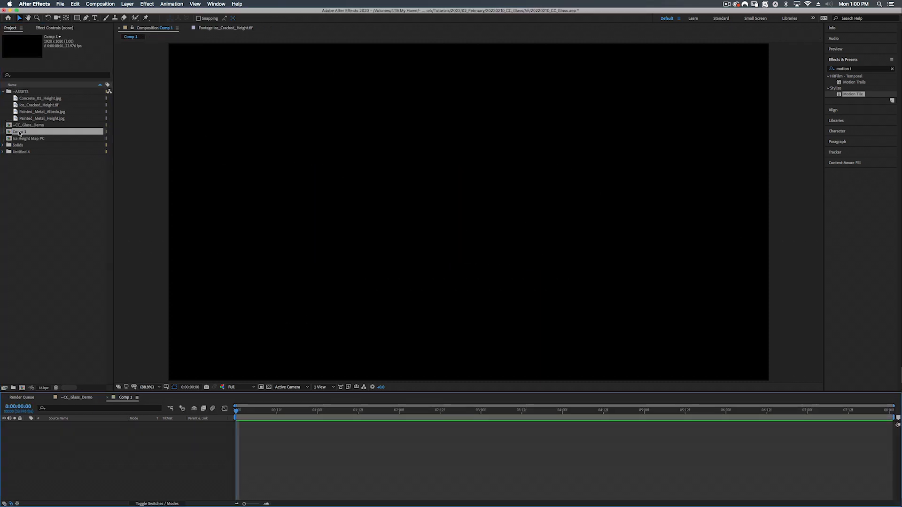
Rename the new composition as --Bevel_Effect
{"action": "left_click", "coordinate": [20, 132]}
{"action": "key", "text": "Return"}
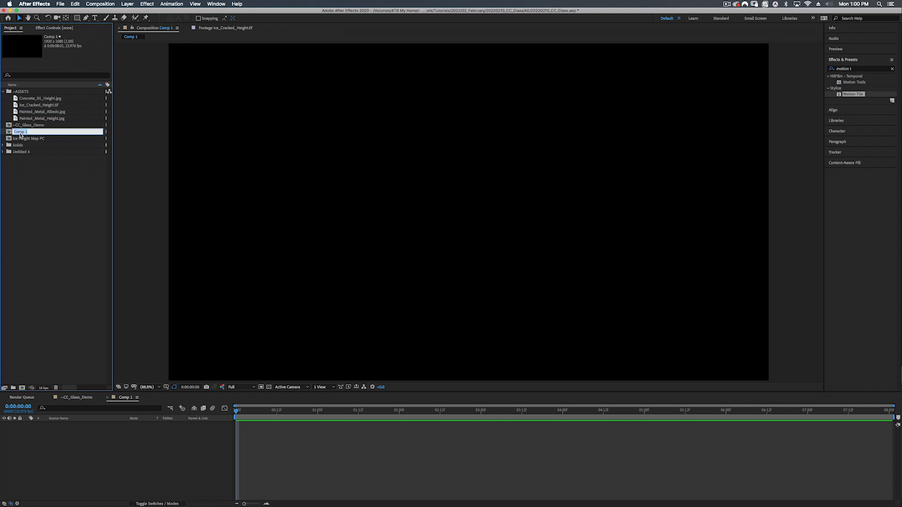
{"action": "type", "text": "--Bevel_Effect"}
{"action": "key", "text": "Return"}
Add a text layer reading BEVEL to the --Bevel_Effect composition
{"action": "key", "text": "super+t"}
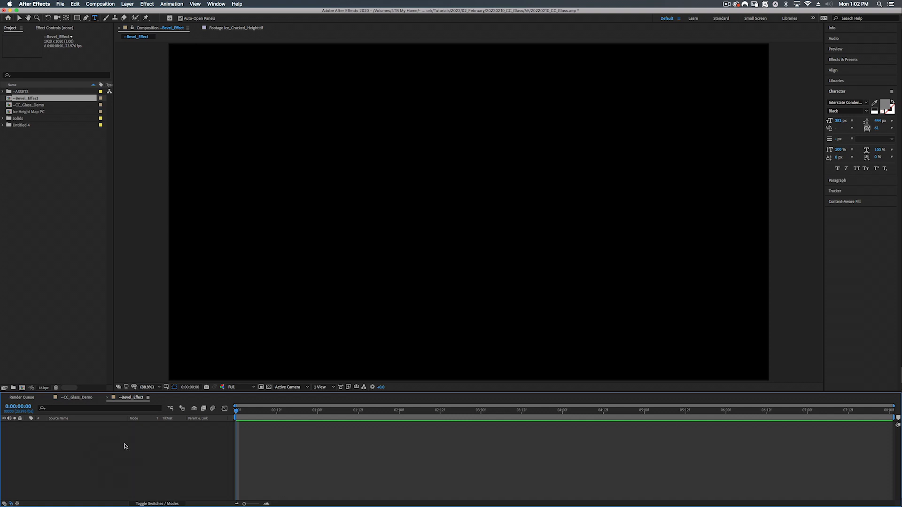
{"action": "right_click", "coordinate": [100, 446]}
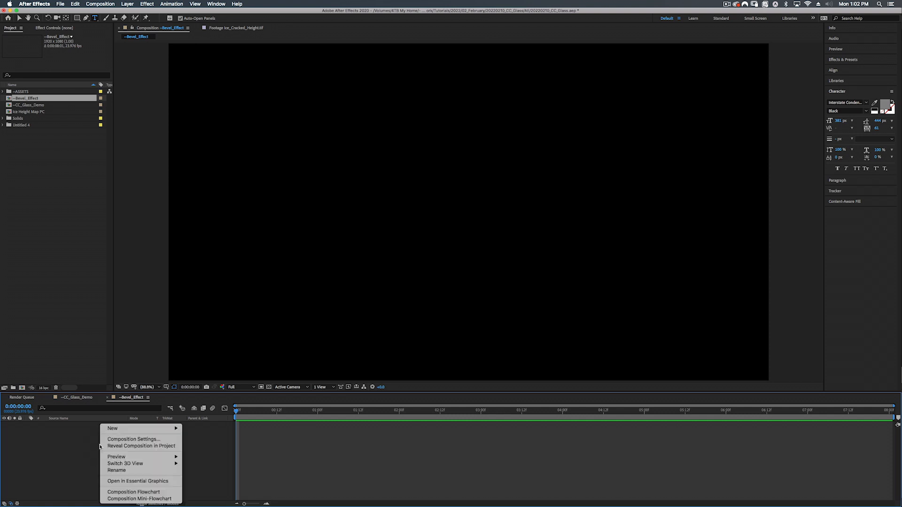
{"action": "mouse_move", "coordinate": [109, 429]}
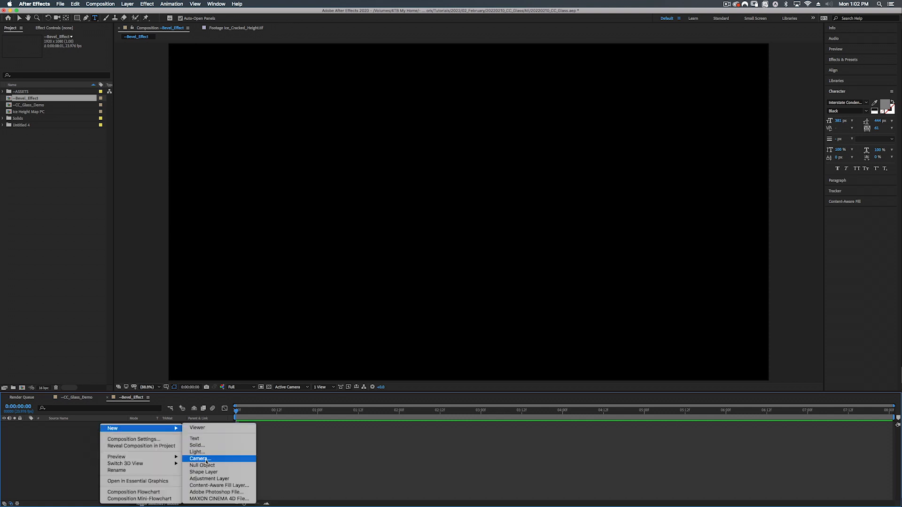
{"action": "left_click", "coordinate": [195, 438]}
{"action": "type", "text": "BE"}
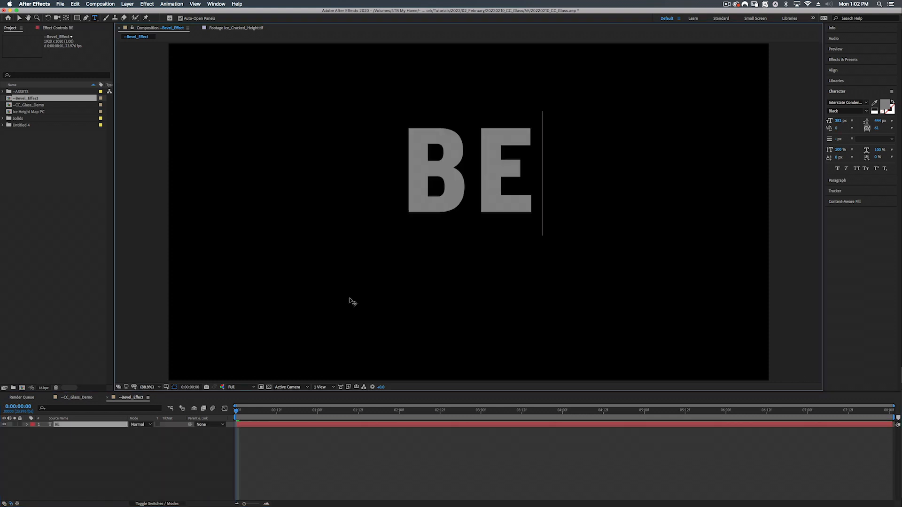
{"action": "type", "text": "VEL"}
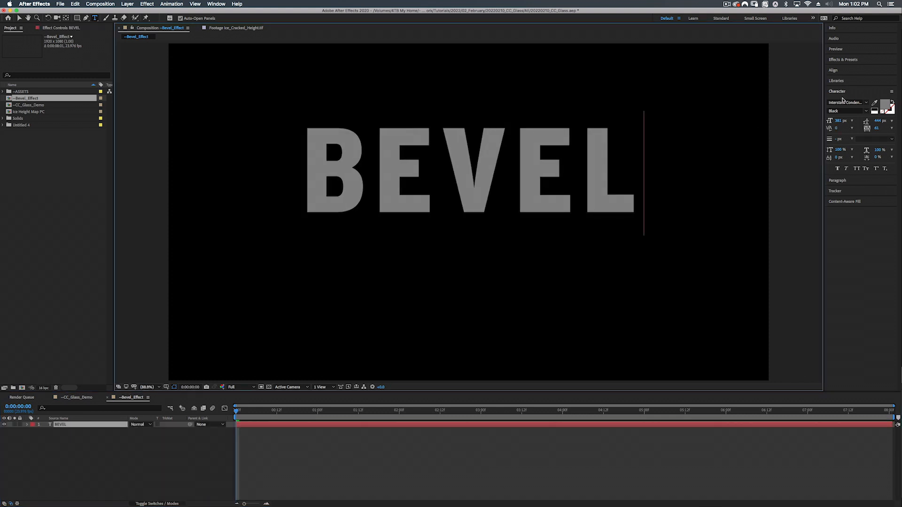
{"action": "key", "text": "Escape"}
Center the BEVEL text layer horizontally and vertically in the composition
{"action": "left_click", "coordinate": [842, 70]}
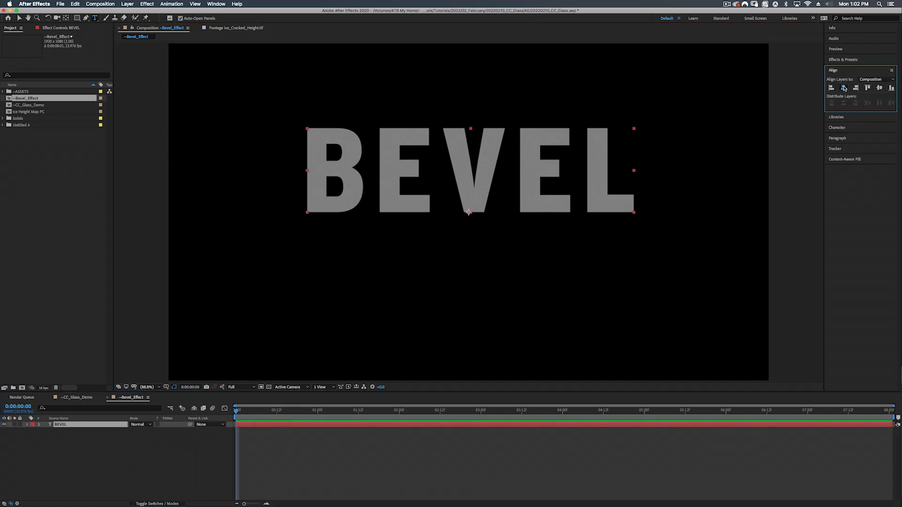
{"action": "left_click", "coordinate": [843, 88]}
{"action": "key", "text": "Caps_Lock"}
{"action": "left_click", "coordinate": [879, 88]}
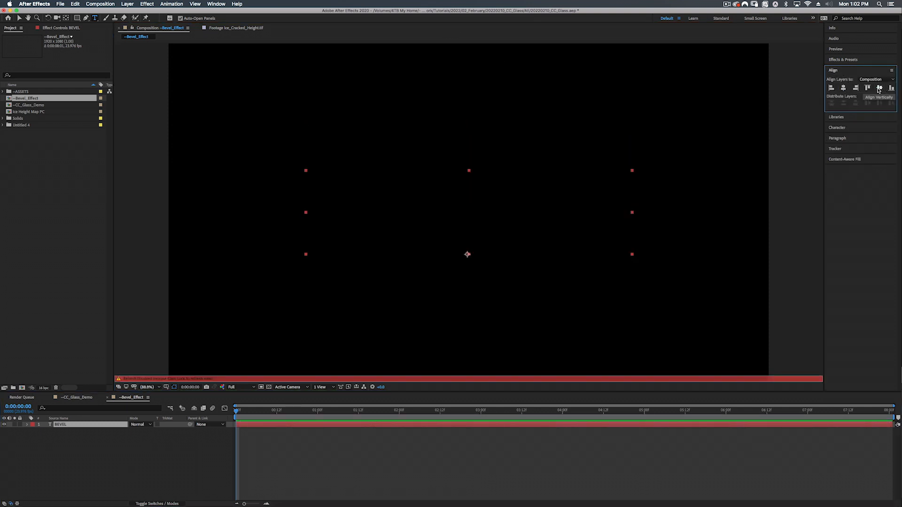
{"action": "key", "text": "Caps_Lock"}
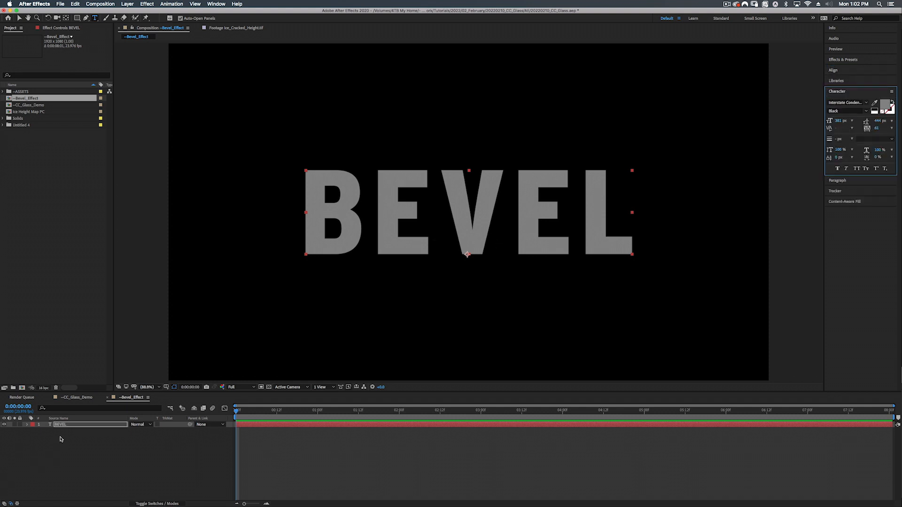
Pre-compose the BEVEL text layer as Bevel_Text_PC, moving all attributes into the new composition
{"action": "left_click", "coordinate": [65, 425]}
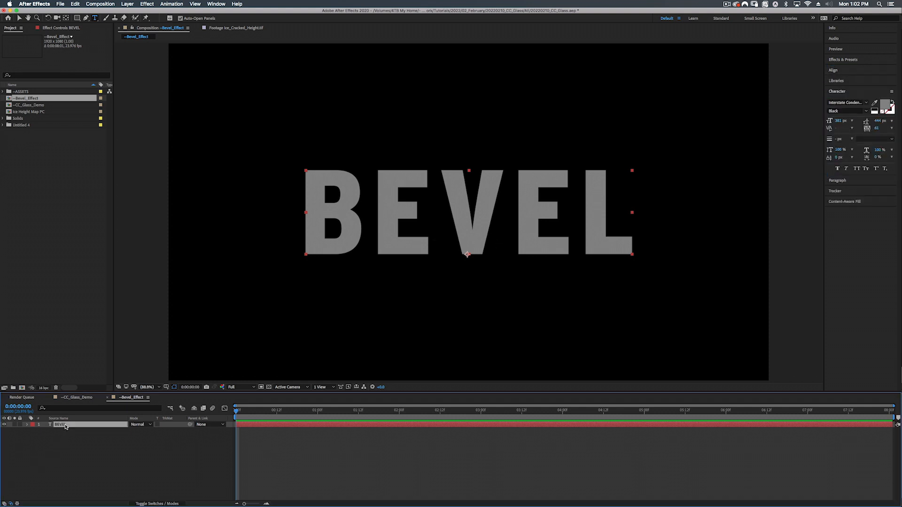
{"action": "right_click", "coordinate": [66, 425]}
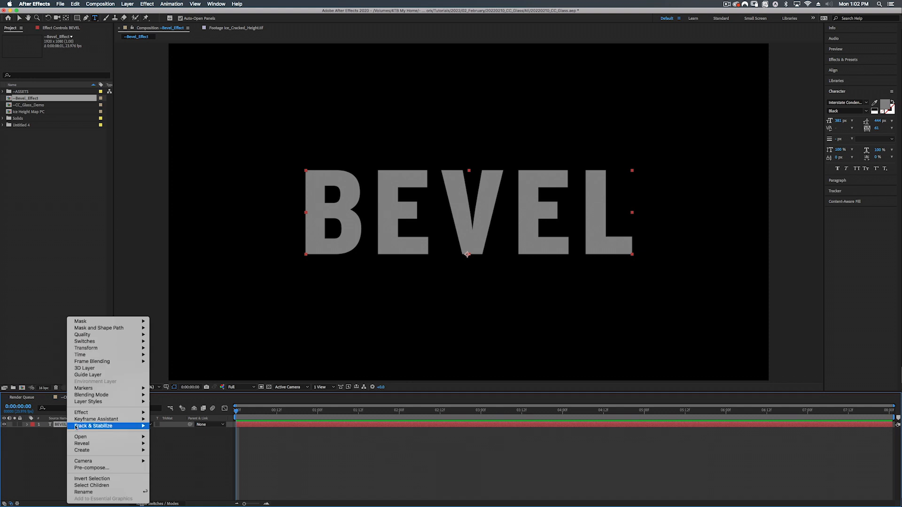
{"action": "left_click", "coordinate": [90, 468]}
{"action": "type", "text": "Be"}
{"action": "key", "text": "BackSpace"}
{"action": "type", "text": "evel_Text_PC"}
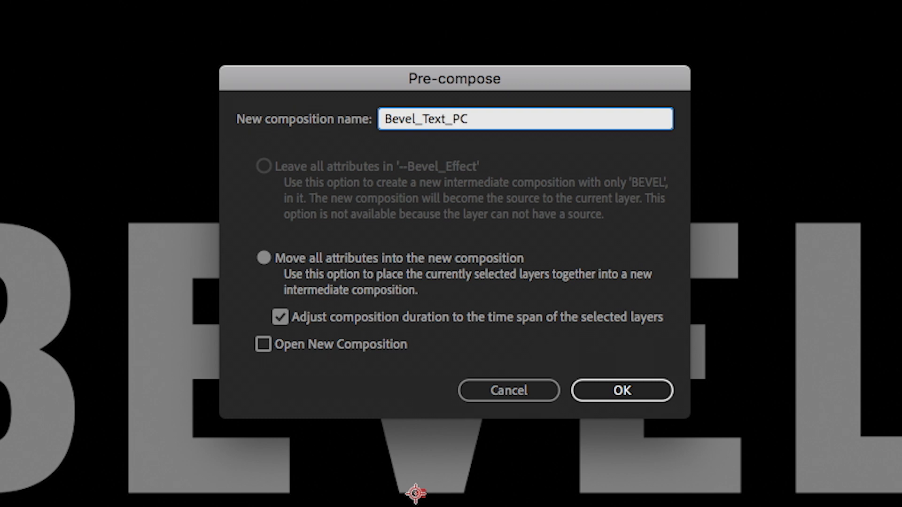
{"action": "key", "text": "Return"}
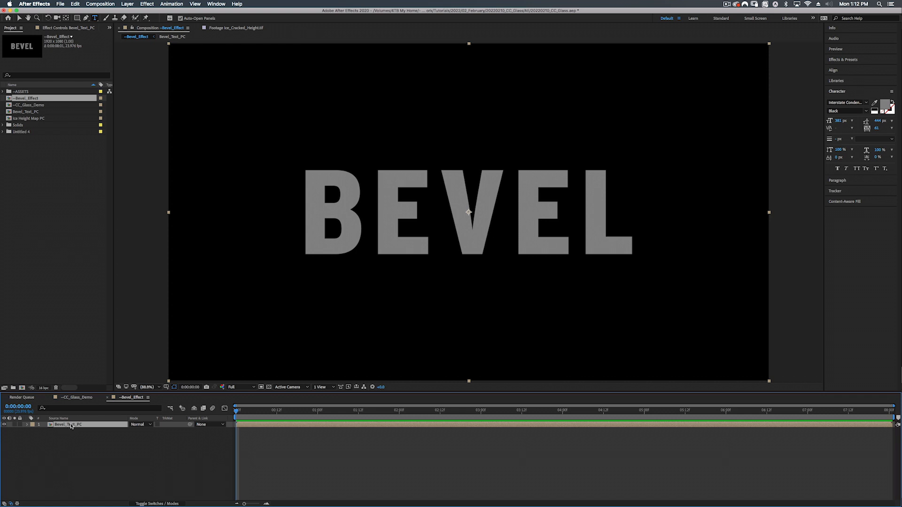
Duplicate the Bevel_Text_PC layer and add an Inner Glow layer style to the upper copy
{"action": "key", "text": "super+d"}
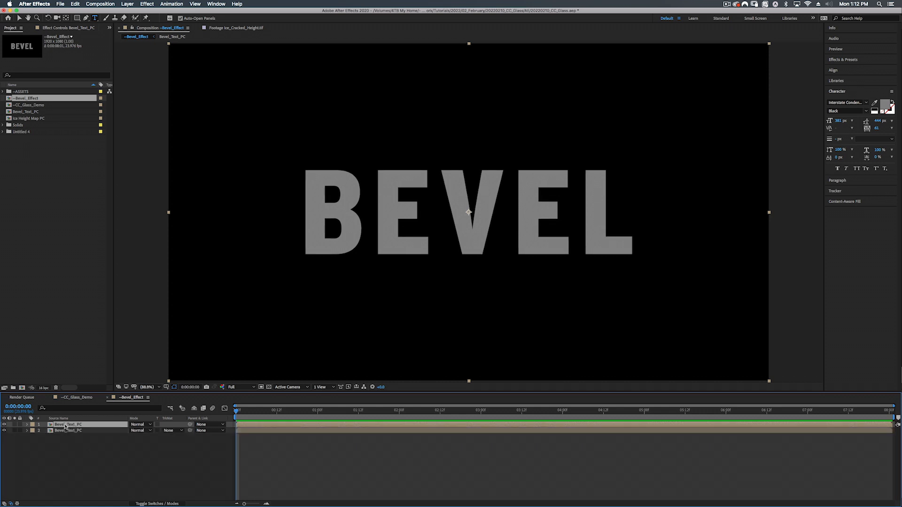
{"action": "right_click", "coordinate": [66, 426]}
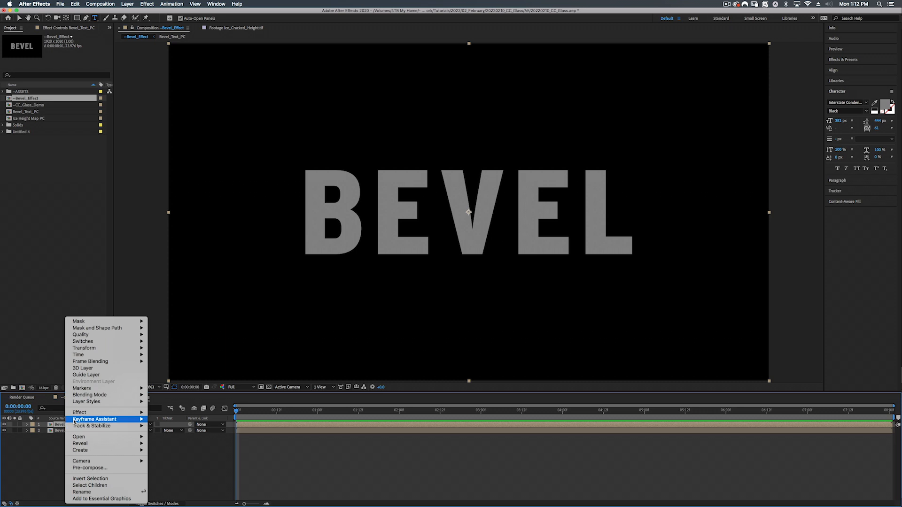
{"action": "mouse_move", "coordinate": [86, 402]}
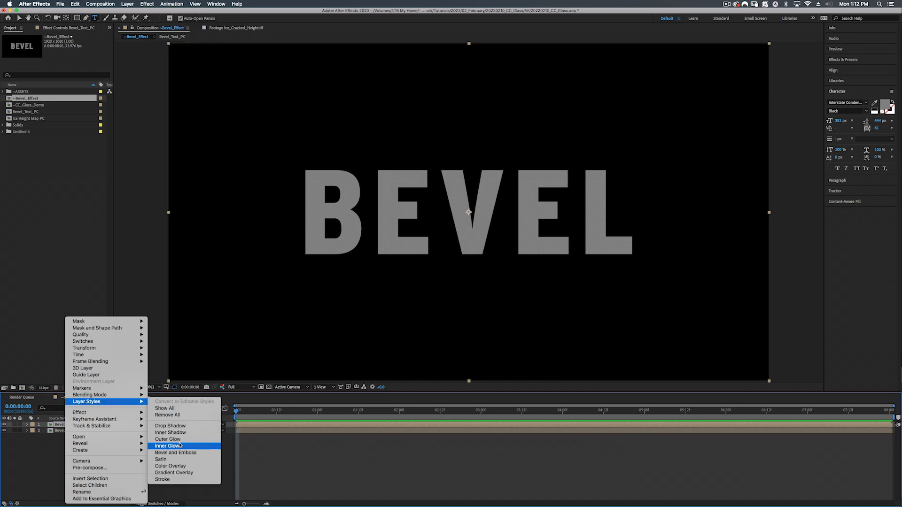
{"action": "left_click", "coordinate": [180, 447]}
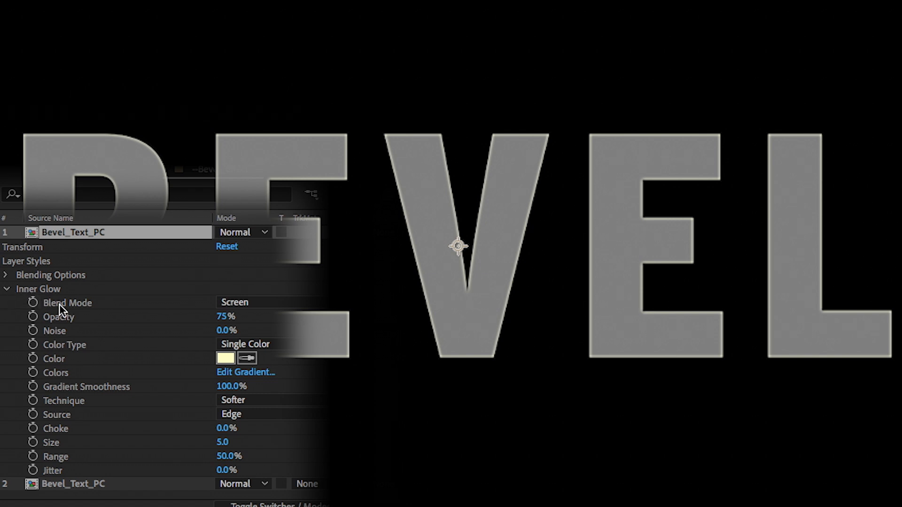
Set the Inner Glow to Multiply blend mode, 100% opacity and black color (000000)
{"action": "left_click", "coordinate": [256, 303]}
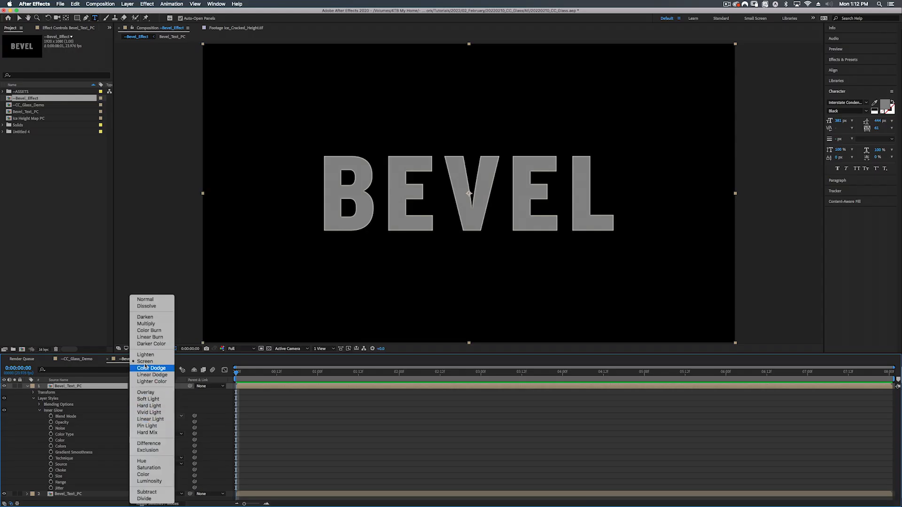
{"action": "left_click", "coordinate": [146, 324]}
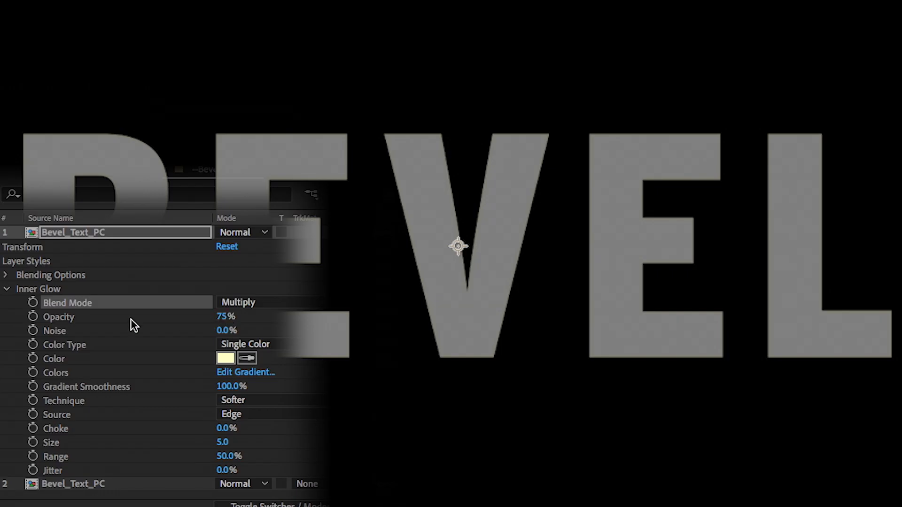
{"action": "left_click_drag", "start_coordinate": [218, 316], "coordinate": [230, 316]}
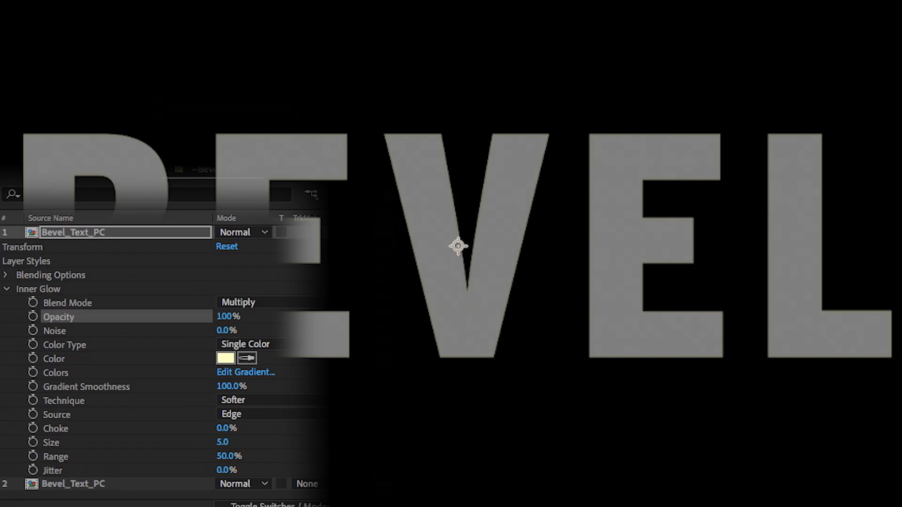
{"action": "left_click", "coordinate": [223, 360]}
{"action": "left_click_drag", "start_coordinate": [190, 165], "coordinate": [202, 234]}
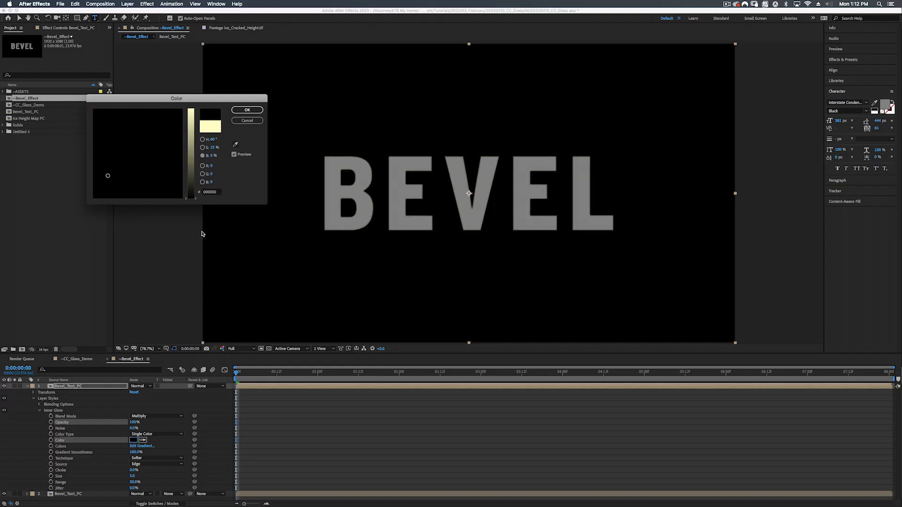
{"action": "left_click", "coordinate": [245, 110]}
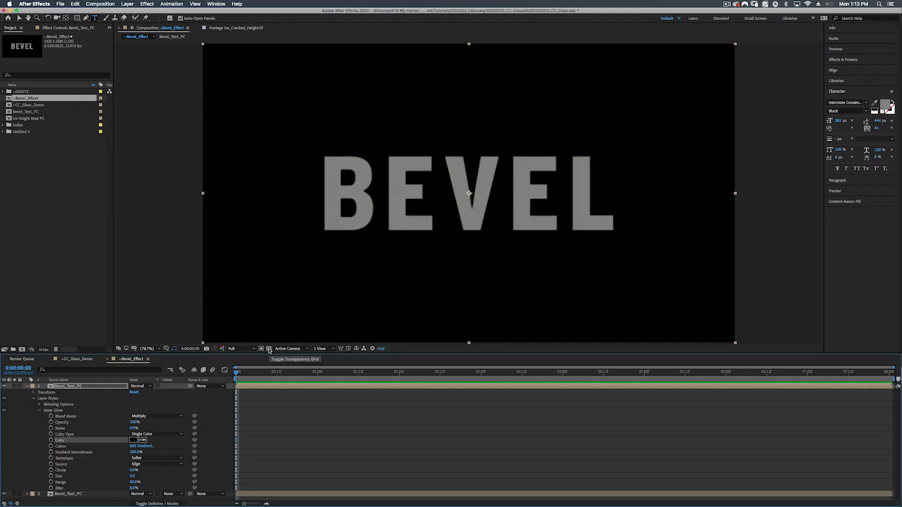
Show the transparency grid, and set the Inner Glow technique to Precise with a size of 51
{"action": "left_click", "coordinate": [268, 348]}
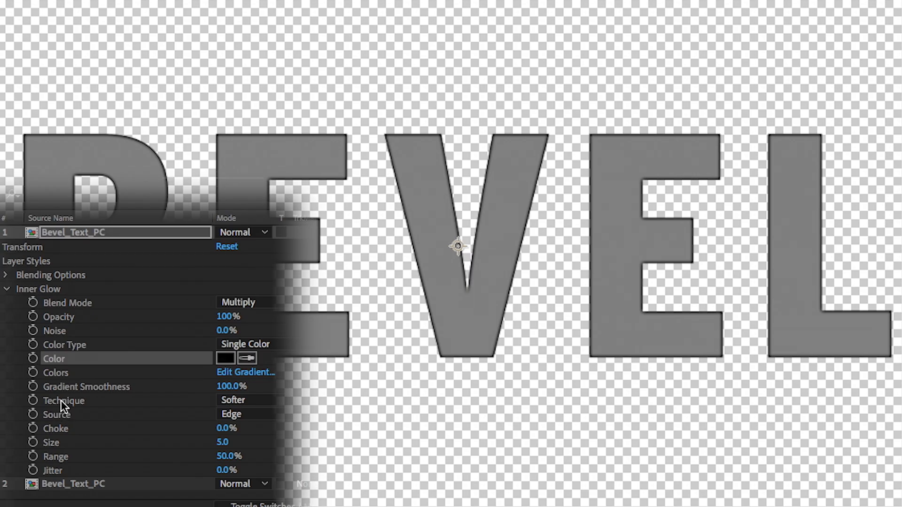
{"action": "left_click", "coordinate": [282, 399]}
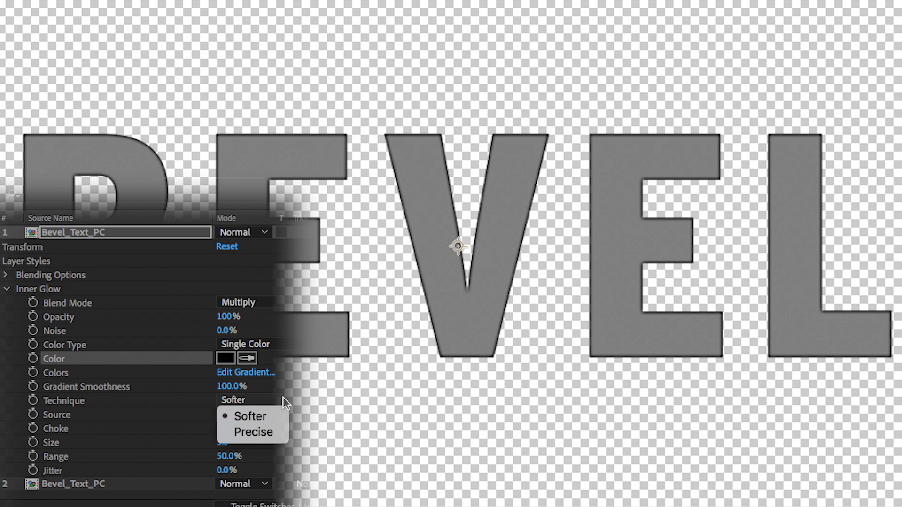
{"action": "left_click", "coordinate": [264, 429]}
{"action": "mouse_move", "coordinate": [232, 439]}
{"action": "left_mouse_down"}
{"action": "mouse_move", "coordinate": [244, 437]}
{"action": "mouse_move", "coordinate": [236, 437]}
{"action": "left_mouse_up"}
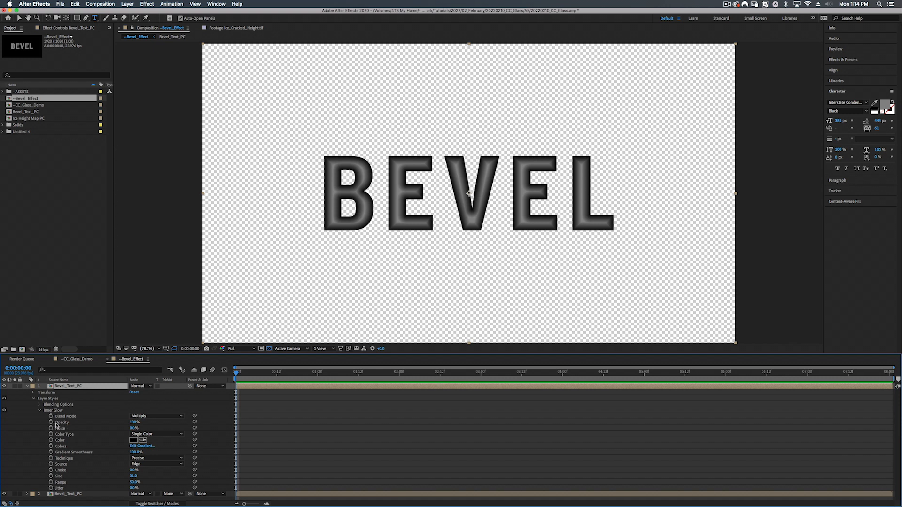
{"action": "left_click", "coordinate": [39, 411]}
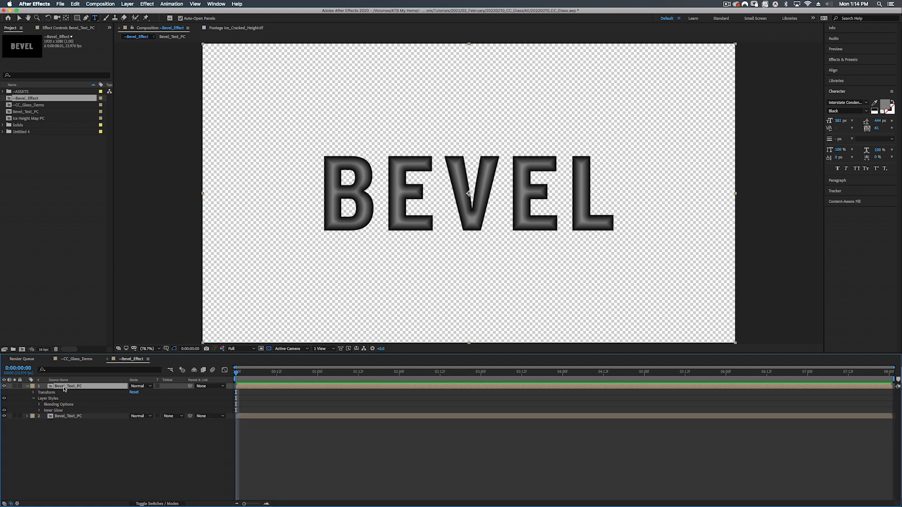
Pre-compose the upper Bevel_Text_PC layer as Bevel_Matte_PC, moving all attributes into it, and place it beneath the remaining Bevel_Text_PC layer
{"action": "key", "text": "shift+super+c"}
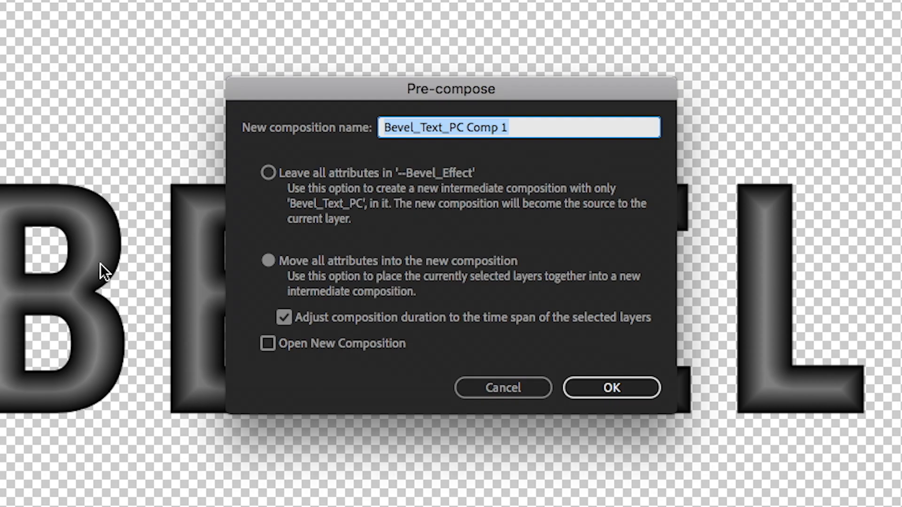
{"action": "type", "text": "BevelMatte"}
{"action": "key", "text": "Left"}
{"action": "key", "text": "Left"}
{"action": "key", "text": "Left"}
{"action": "key", "text": "Left"}
{"action": "key", "text": "Left"}
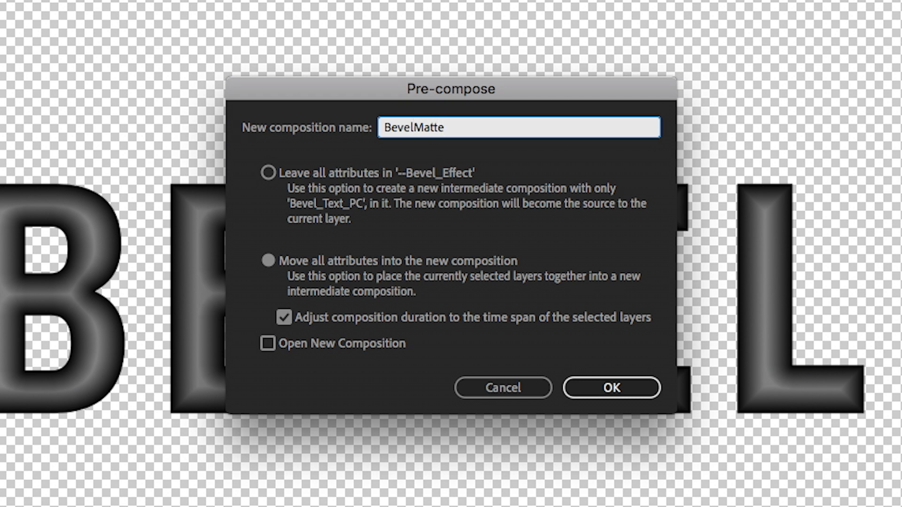
{"action": "type", "text": "_"}
{"action": "key", "text": "Down"}
{"action": "type", "text": "_PC"}
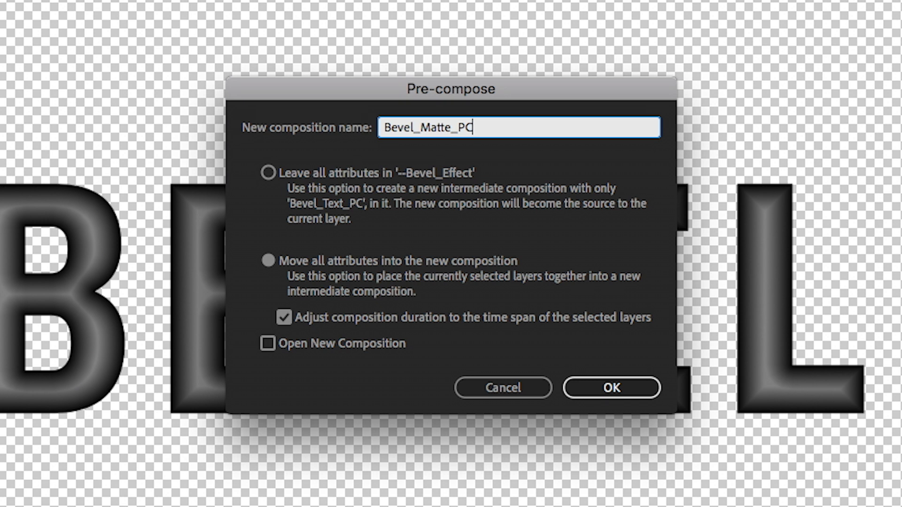
{"action": "left_click", "coordinate": [602, 388]}
{"action": "left_click_drag", "start_coordinate": [63, 386], "coordinate": [62, 398]}
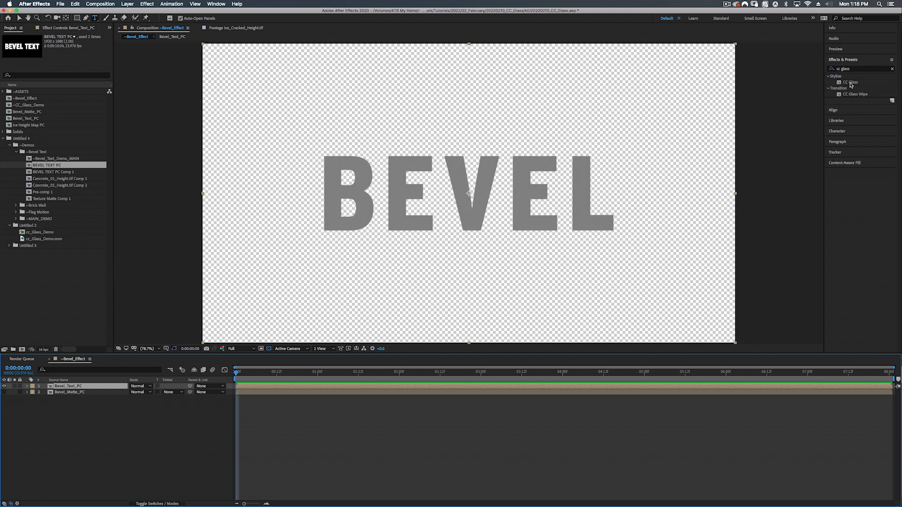
Apply CC Glass to the Bevel_Text_PC layer and use Bevel_Matte_PC as its bump map
{"action": "left_click_drag", "start_coordinate": [851, 83], "coordinate": [427, 211]}
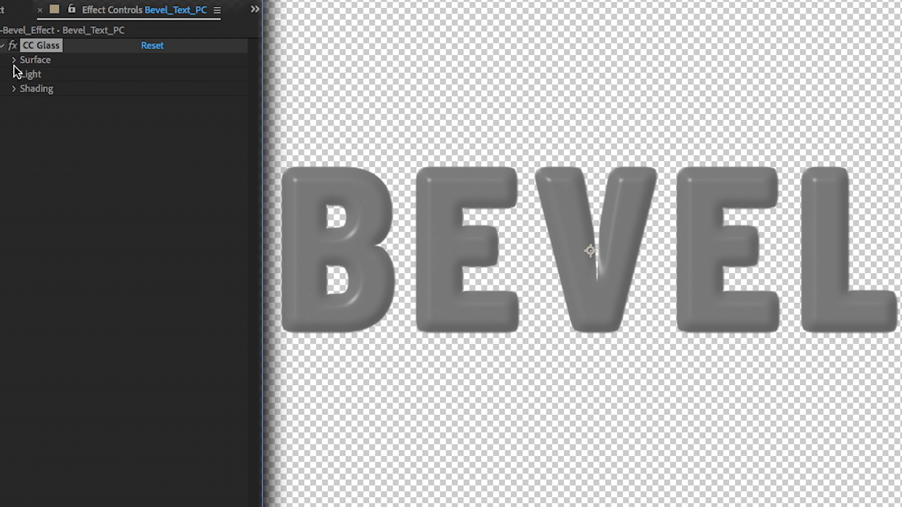
{"action": "left_click", "coordinate": [14, 60]}
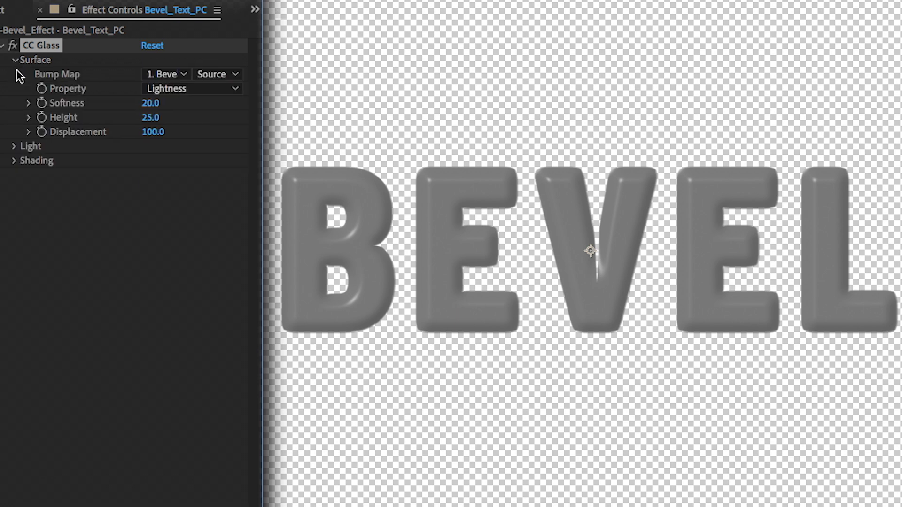
{"action": "left_click", "coordinate": [168, 72]}
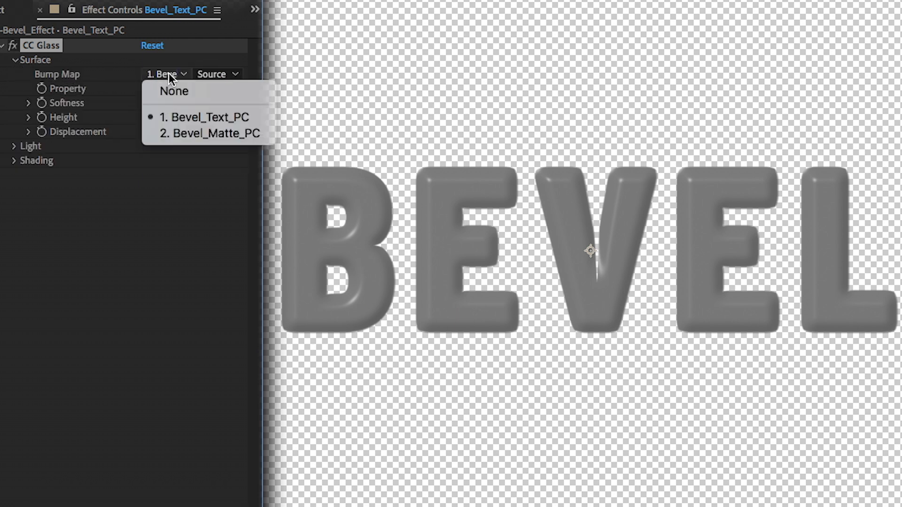
{"action": "left_click", "coordinate": [212, 134]}
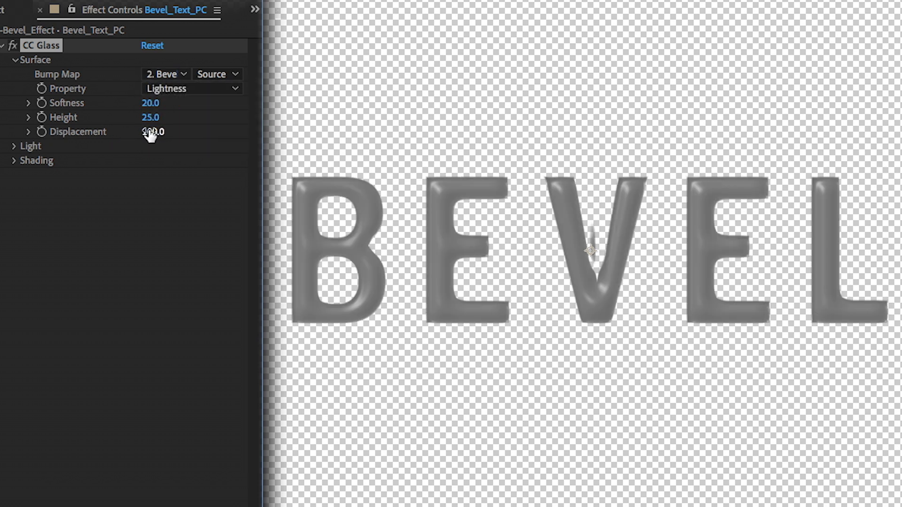
Set the CC Glass surface to displacement 0, softness 0.7 and height 100
{"action": "type", "text": "0"}
{"action": "key", "text": "Return"}
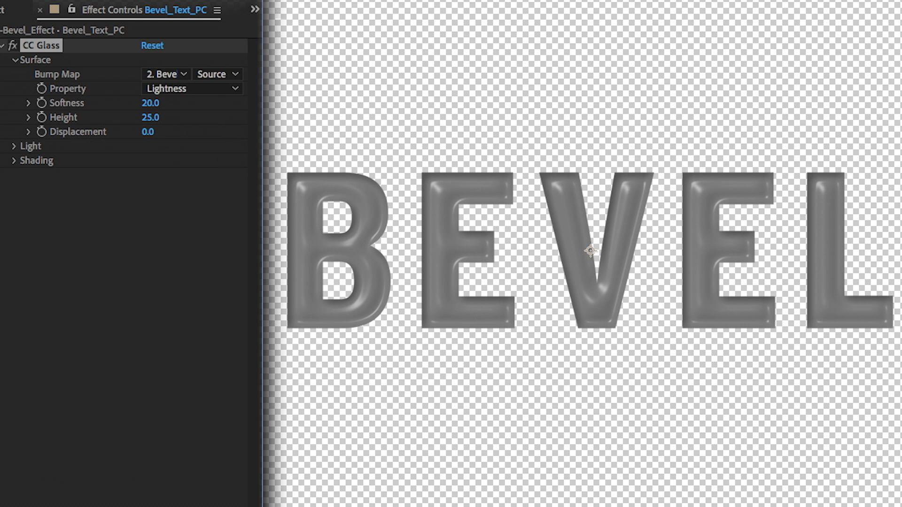
{"action": "left_click_drag", "start_coordinate": [152, 107], "coordinate": [143, 251]}
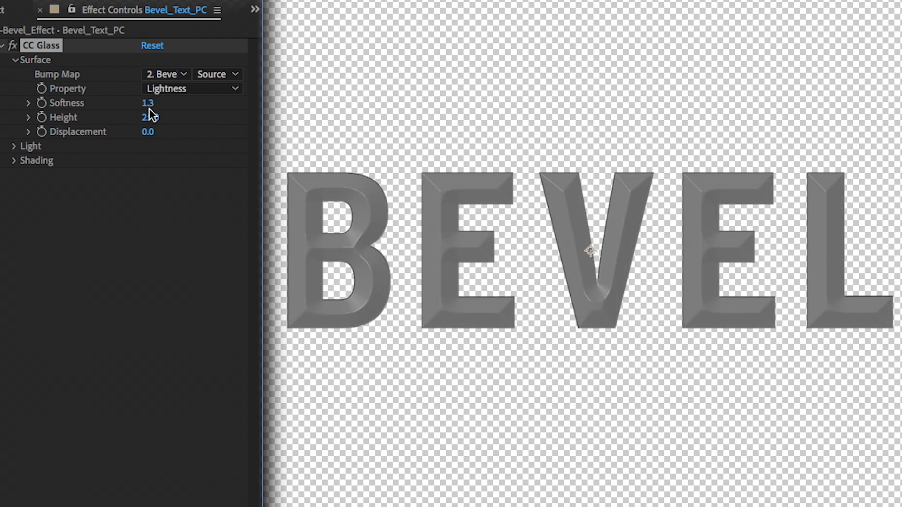
{"action": "left_click_drag", "start_coordinate": [149, 105], "coordinate": [272, 117]}
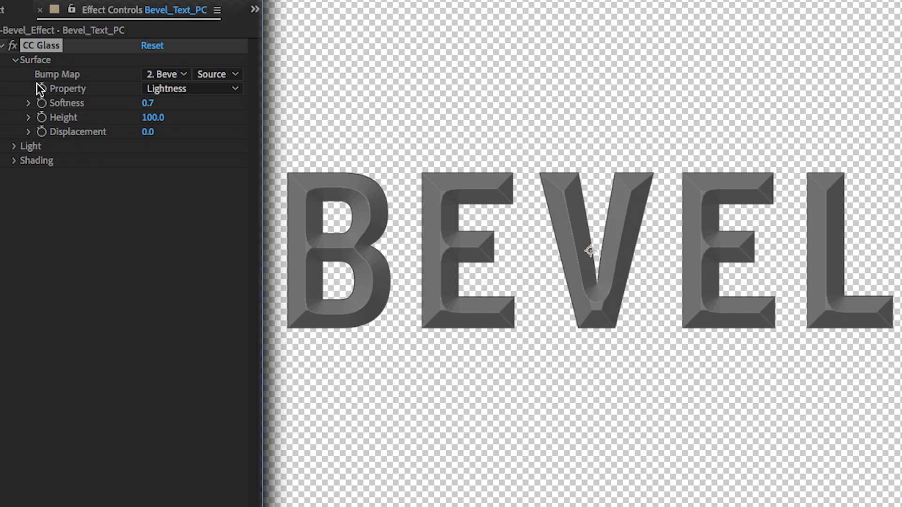
Set the CC Glass light source to AE Lights
{"action": "left_click", "coordinate": [15, 60]}
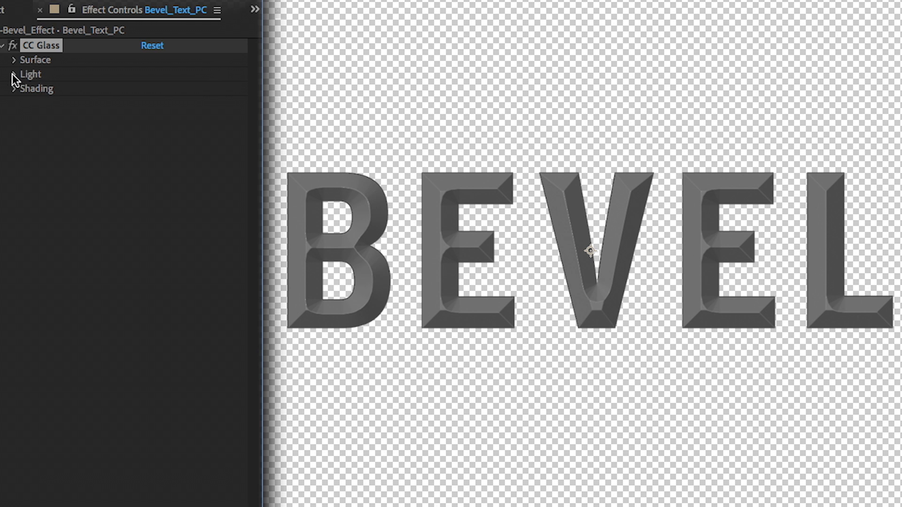
{"action": "left_click", "coordinate": [14, 75]}
{"action": "left_click", "coordinate": [156, 87]}
{"action": "left_click", "coordinate": [179, 120]}
Add a light blue point light at 100% intensity without falloff, and position it to the left of the BEVEL text
{"action": "left_click", "coordinate": [127, 4]}
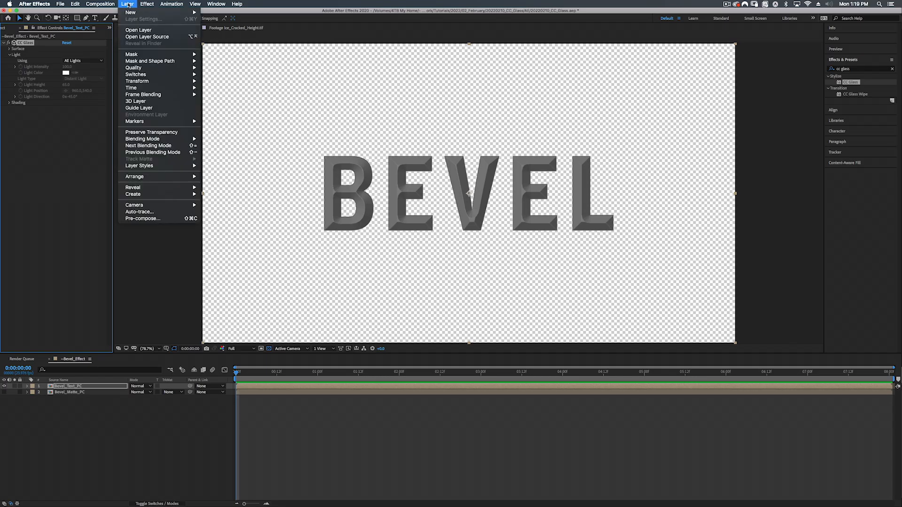
{"action": "mouse_move", "coordinate": [130, 13]}
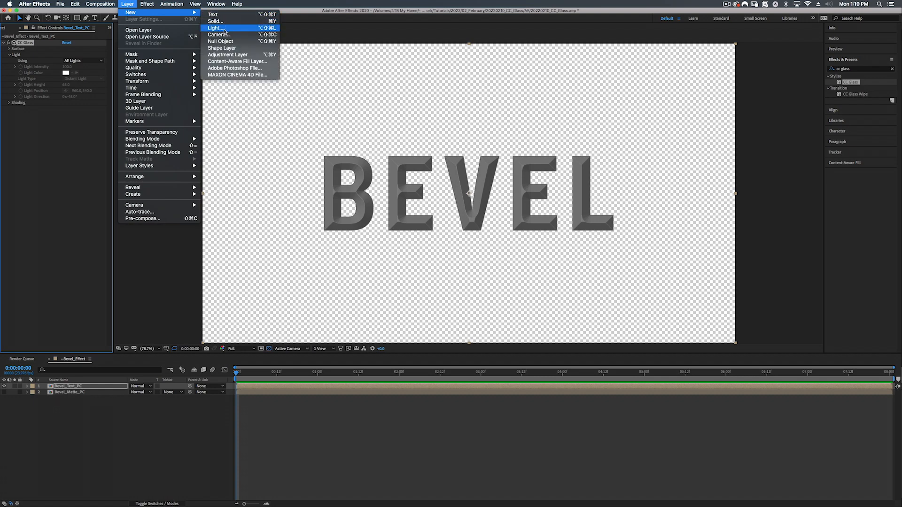
{"action": "left_click", "coordinate": [224, 30]}
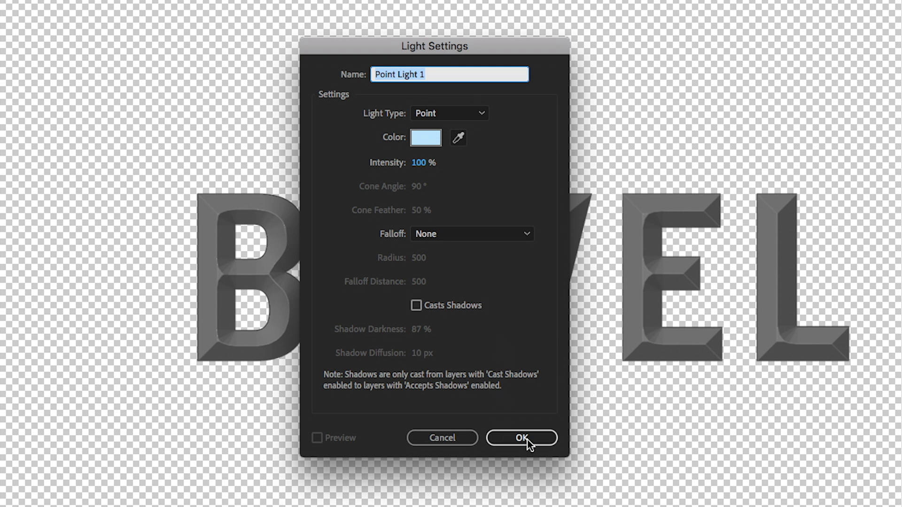
{"action": "left_click", "coordinate": [523, 438]}
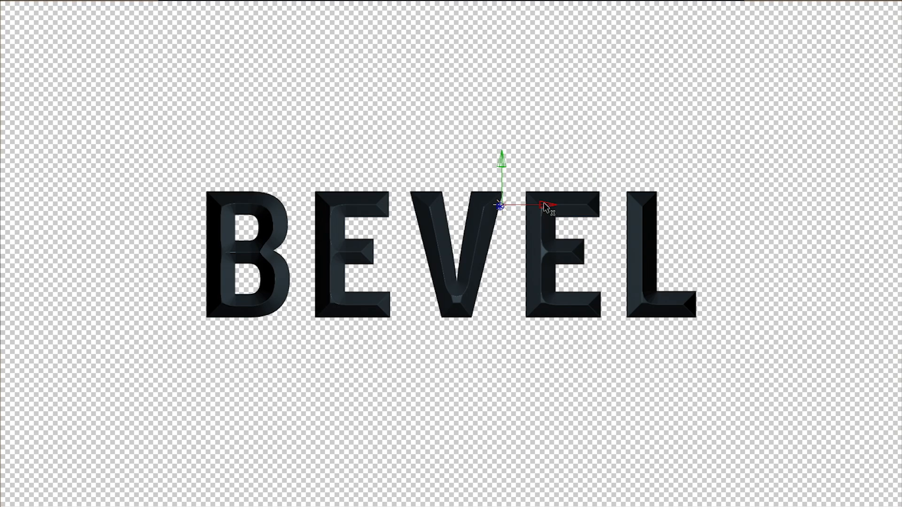
{"action": "left_click_drag", "start_coordinate": [544, 208], "coordinate": [193, 215]}
{"action": "left_click_drag", "start_coordinate": [74, 215], "coordinate": [117, 214]}
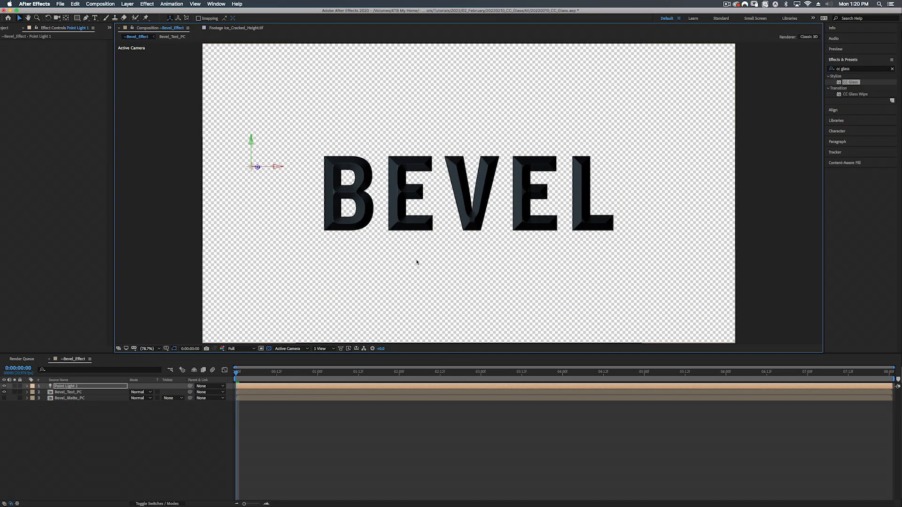
Raise the point light's intensity to 140% and turn off the transparency grid
{"action": "key", "text": "shift+super+y"}
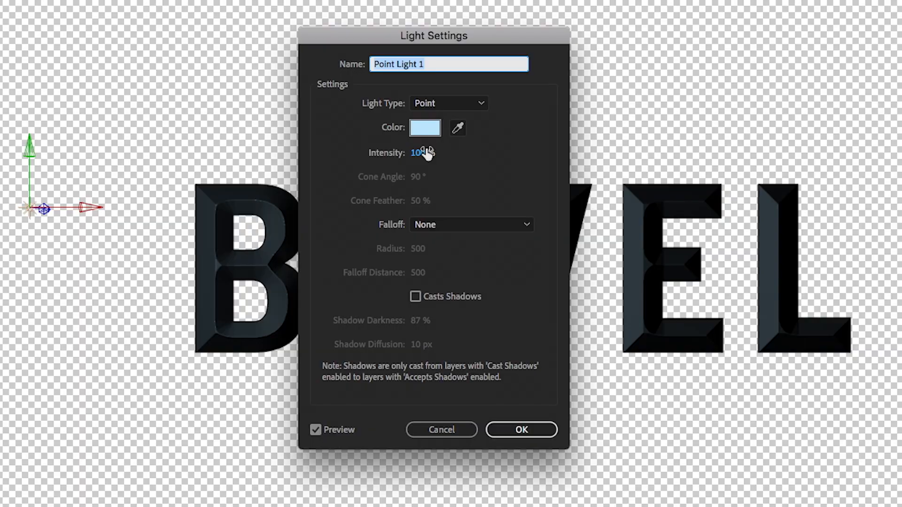
{"action": "left_click_drag", "start_coordinate": [423, 159], "coordinate": [457, 149]}
{"action": "left_click", "coordinate": [526, 428]}
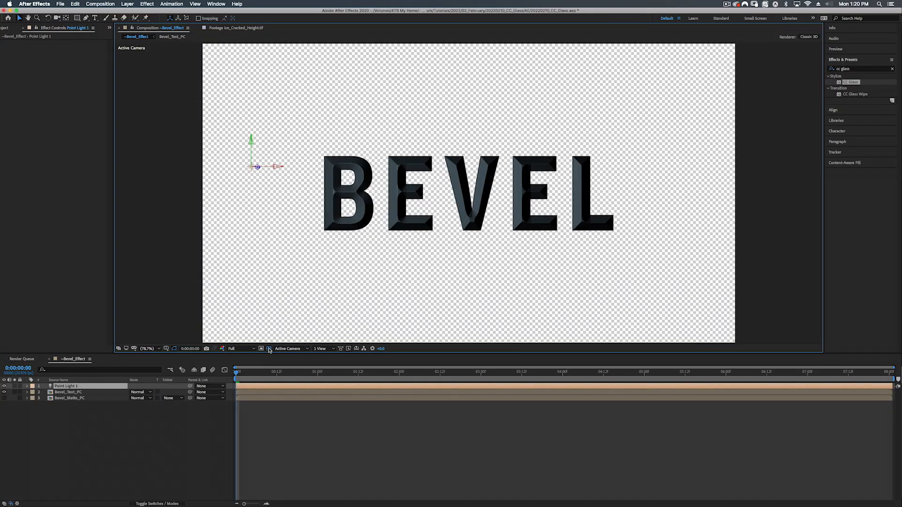
{"action": "left_click", "coordinate": [268, 350]}
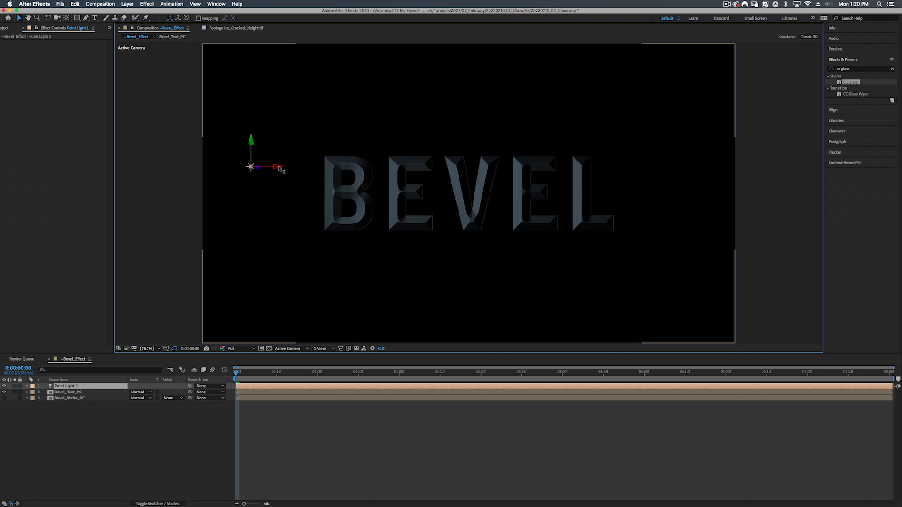
Duplicate the point light and move the copy to the right of the BEVEL text
{"action": "key", "text": "ctrl+d"}
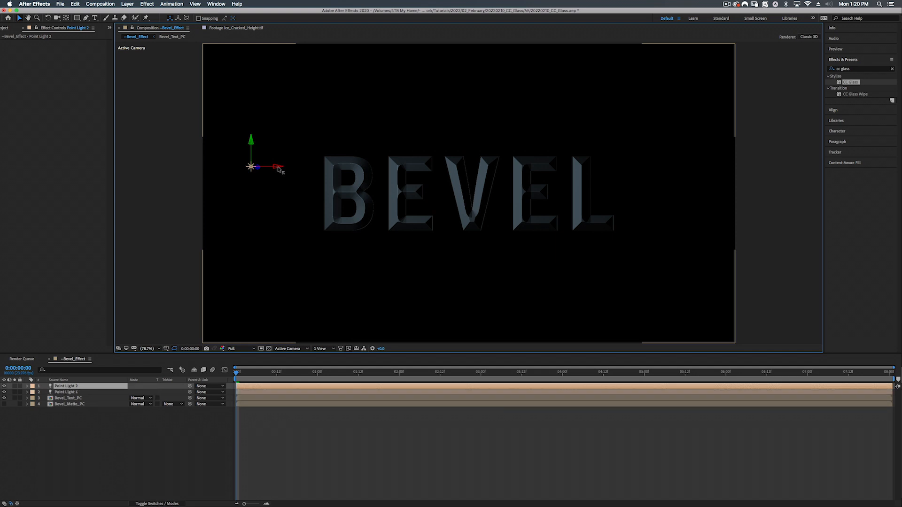
{"action": "left_click_drag", "start_coordinate": [279, 169], "coordinate": [815, 173]}
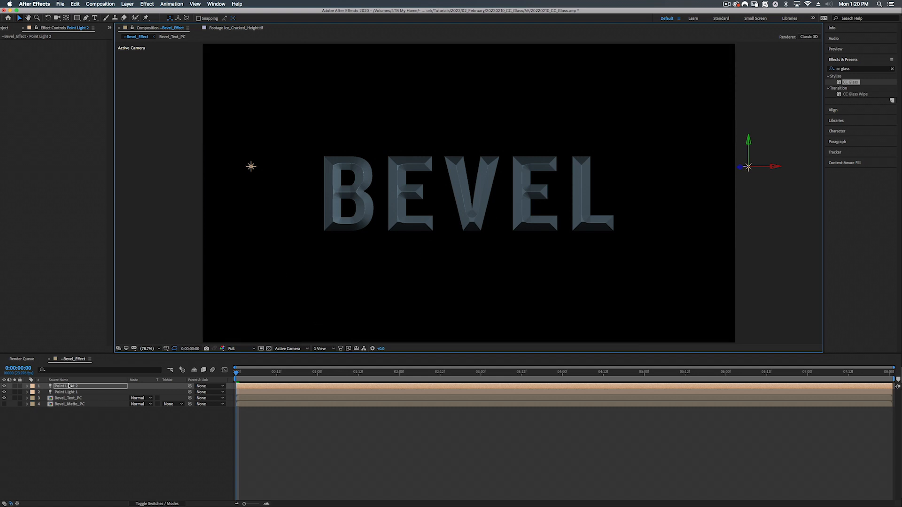
Change Point Light 2's color to a pale warm yellow and move the light slightly inward and up
{"action": "left_click", "coordinate": [69, 387]}
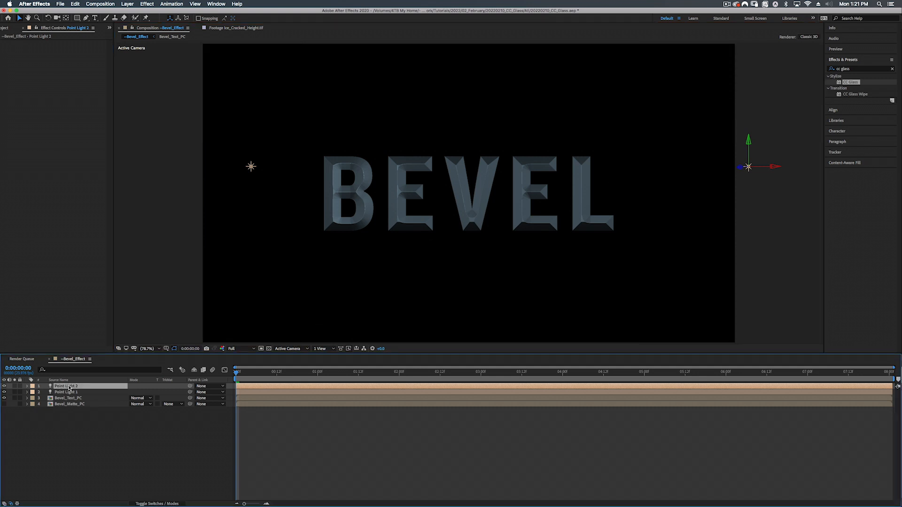
{"action": "key", "text": "a"}
{"action": "key", "text": "a"}
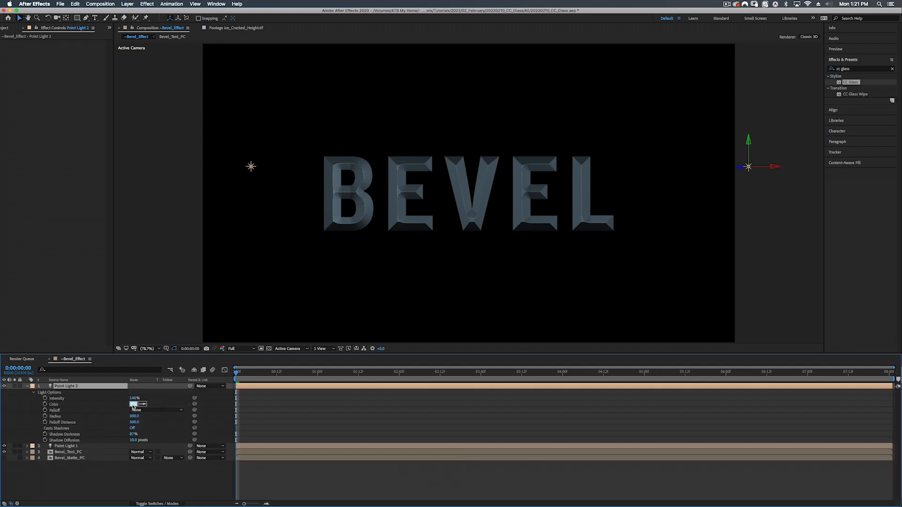
{"action": "left_click", "coordinate": [133, 405]}
{"action": "left_click_drag", "start_coordinate": [133, 174], "coordinate": [106, 174]}
{"action": "left_click", "coordinate": [245, 111]}
{"action": "left_click_drag", "start_coordinate": [748, 166], "coordinate": [713, 157]}
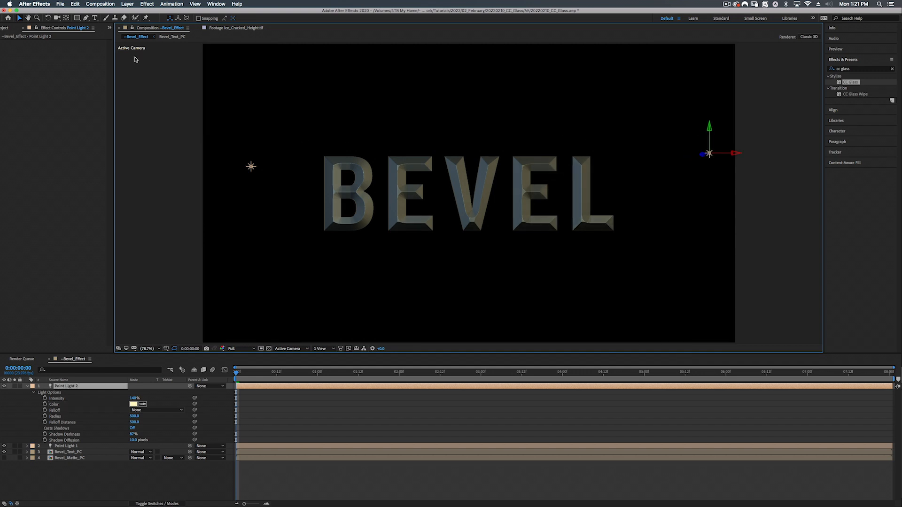
{"action": "left_click", "coordinate": [168, 138]}
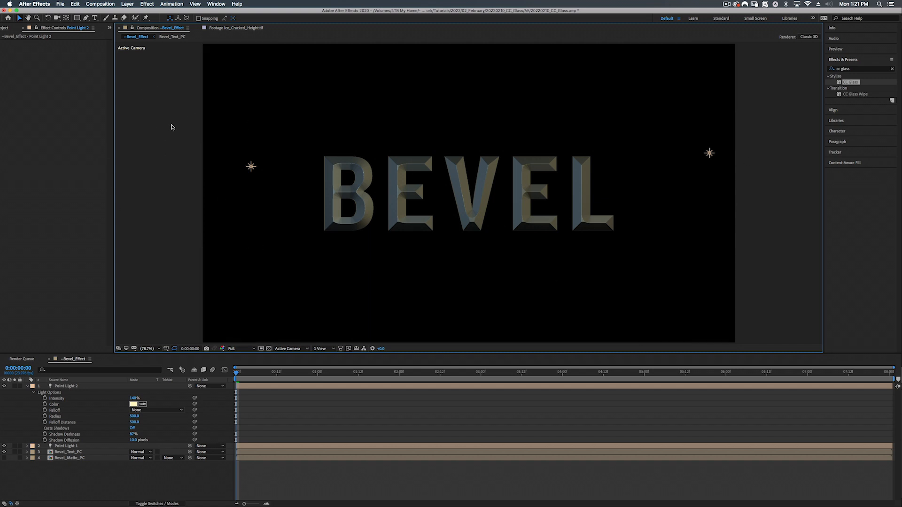
Create a second viewer to keep --Bevel_Effect on screen, and open the Bevel_Matte_PC composition beside it
{"action": "left_click", "coordinate": [195, 4]}
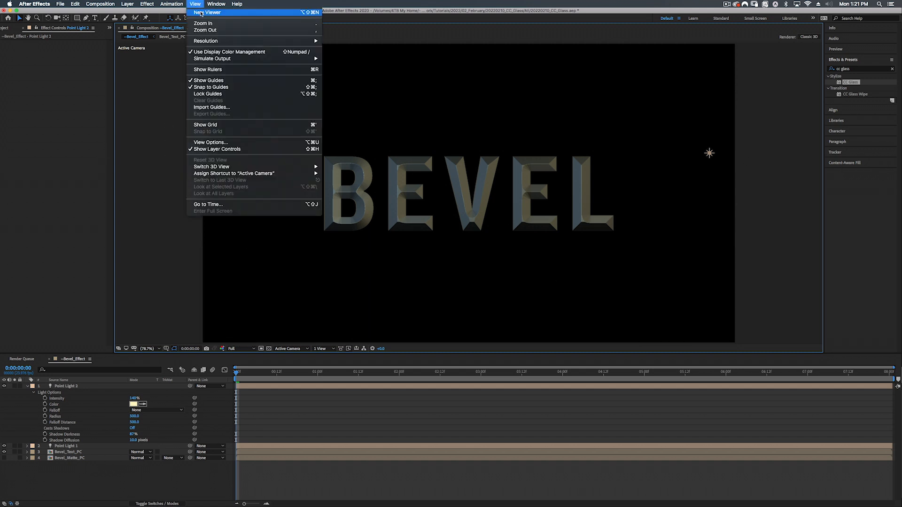
{"action": "left_click", "coordinate": [201, 13]}
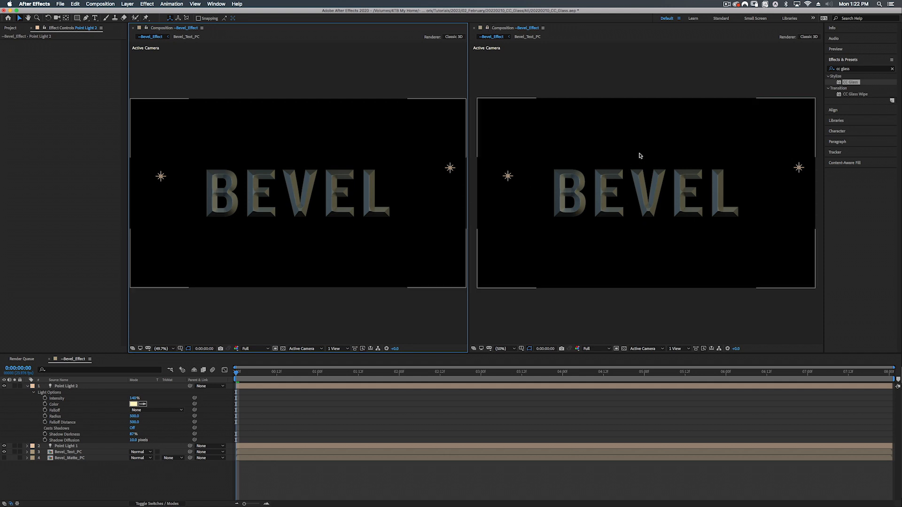
{"action": "double_click", "coordinate": [65, 459]}
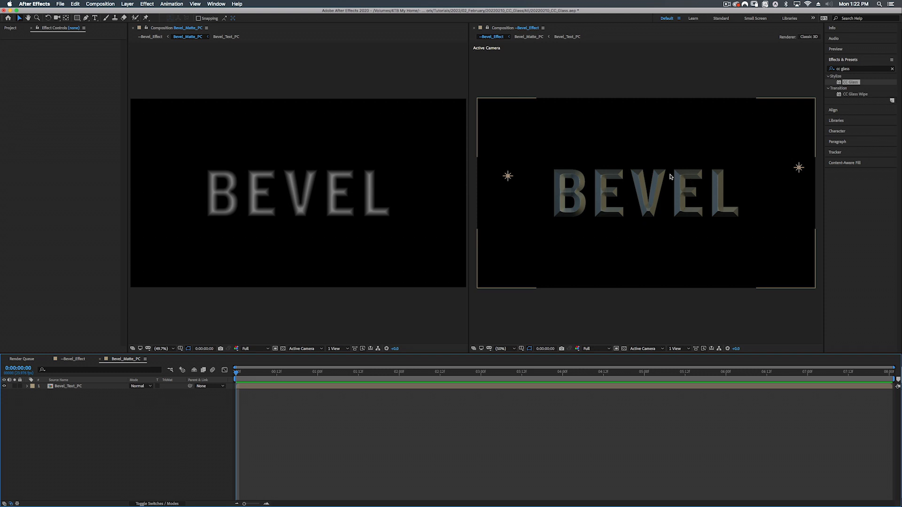
Reveal the modified properties of Bevel_Text_PC inside Bevel_Matte_PC and set its Inner Glow size to 10
{"action": "left_click", "coordinate": [58, 387]}
{"action": "left_click", "coordinate": [60, 387]}
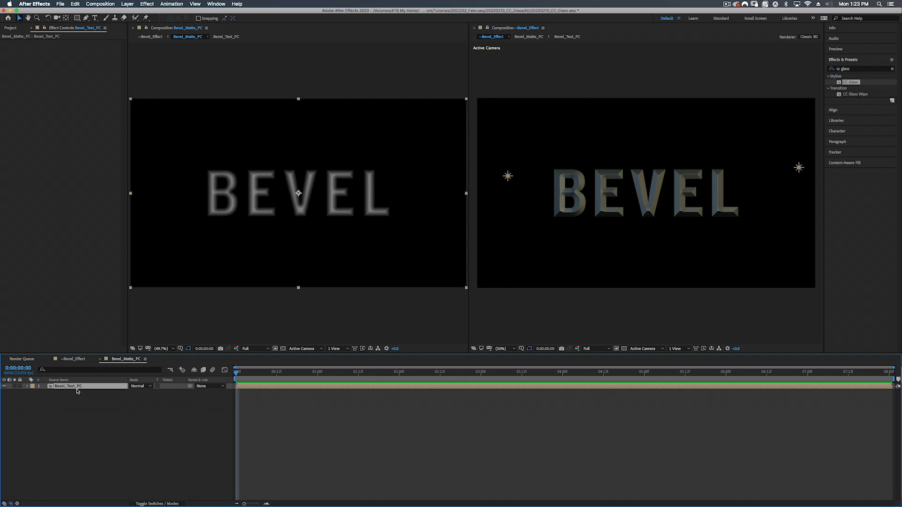
{"action": "key", "text": "u"}
{"action": "key", "text": "u"}
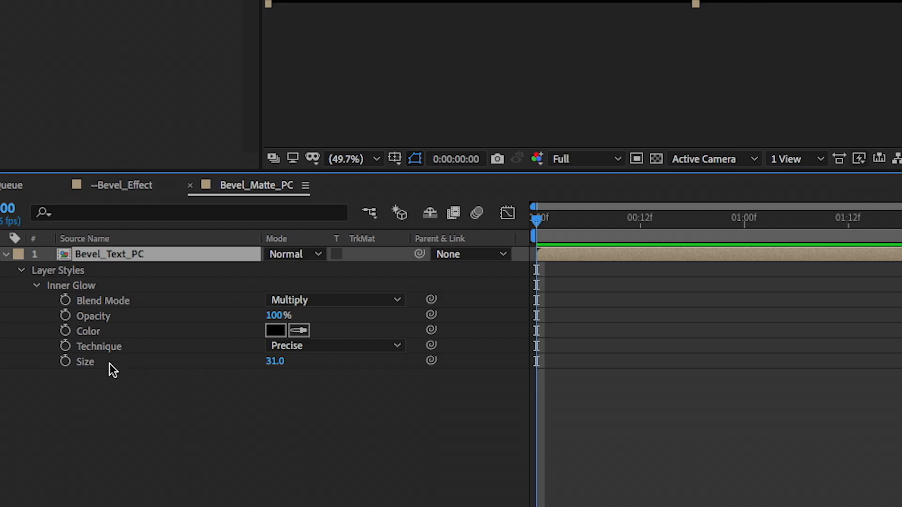
{"action": "left_click_drag", "start_coordinate": [270, 369], "coordinate": [268, 370]}
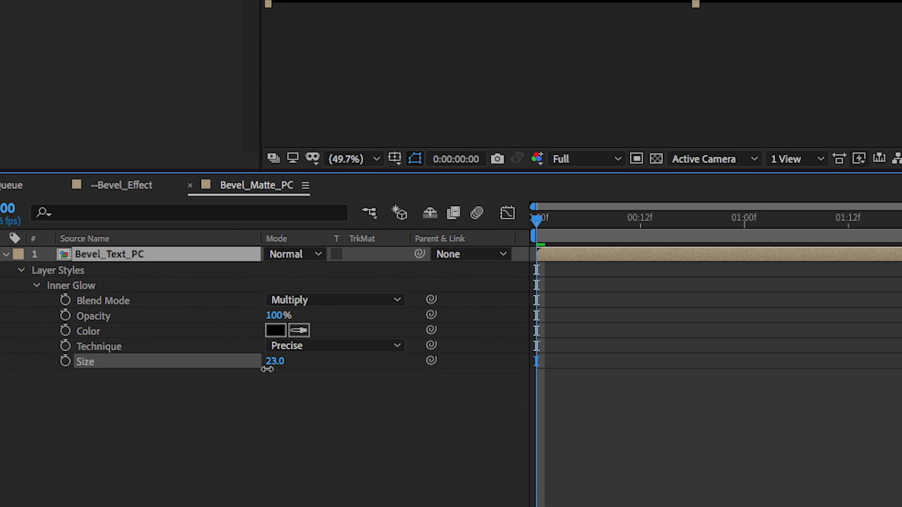
{"action": "left_click", "coordinate": [267, 369]}
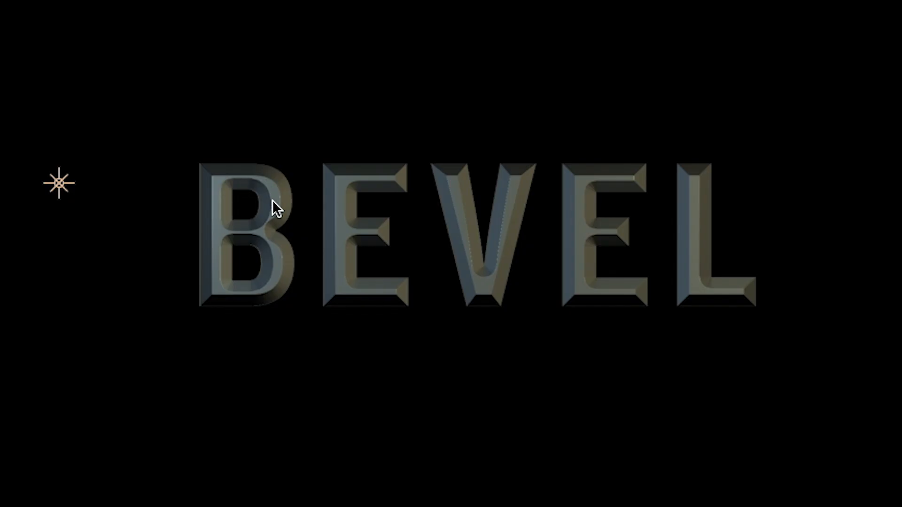
{"action": "left_click", "coordinate": [143, 430]}
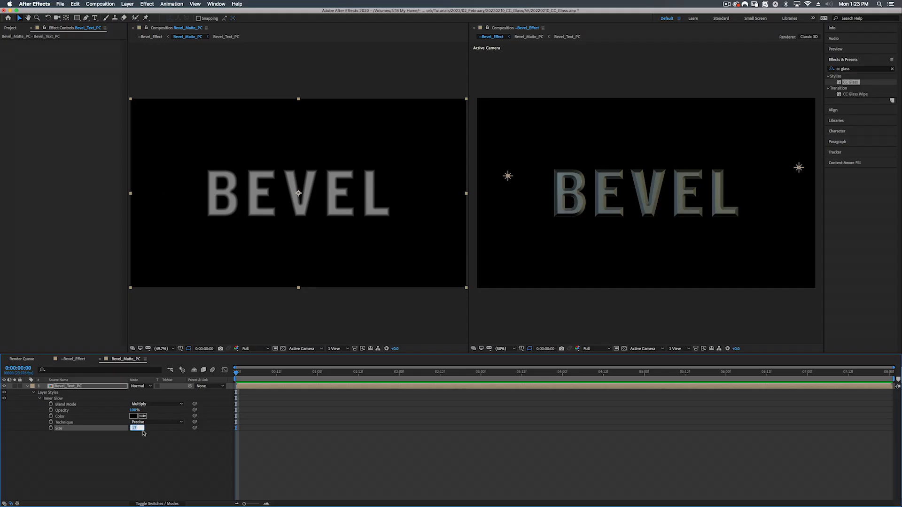
{"action": "type", "text": "10"}
{"action": "key", "text": "Return"}
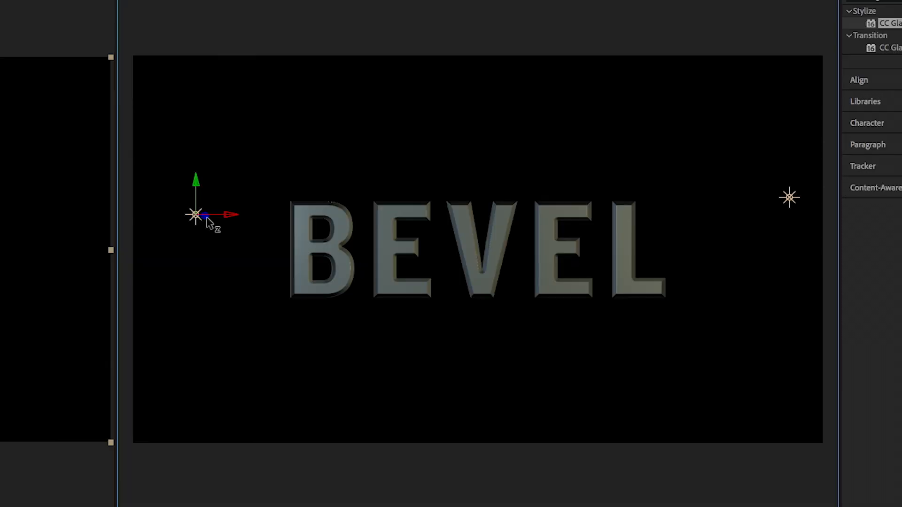
Reposition the two point lights on either side of the BEVEL text, bringing them closer to the text plane so they mainly graze the bevels
{"action": "left_click_drag", "start_coordinate": [513, 178], "coordinate": [600, 200]}
{"action": "left_click_drag", "start_coordinate": [384, 264], "coordinate": [407, 272]}
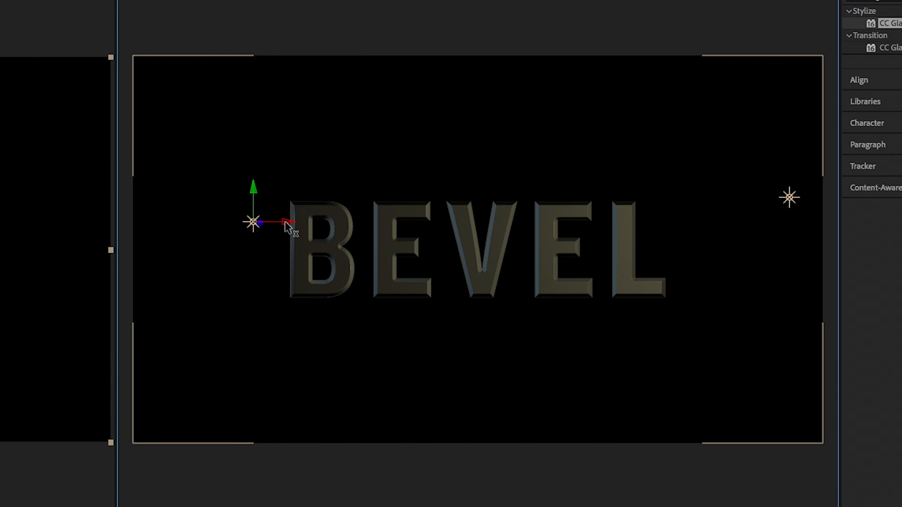
{"action": "left_click_drag", "start_coordinate": [288, 225], "coordinate": [218, 224]}
{"action": "left_click", "coordinate": [790, 198]}
{"action": "mouse_move", "coordinate": [791, 201]}
{"action": "left_mouse_down"}
{"action": "mouse_move", "coordinate": [700, 249]}
{"action": "mouse_move", "coordinate": [618, 258]}
{"action": "left_mouse_up"}
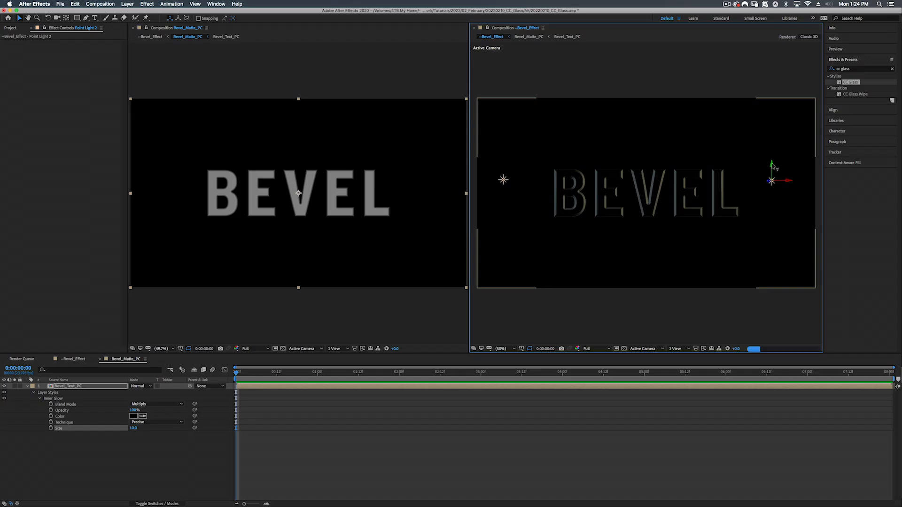
Duplicate Point Light 2, center the copy over the letter V and pull it forward in depth to light the letter faces
{"action": "key", "text": "super+d"}
{"action": "left_click_drag", "start_coordinate": [789, 182], "coordinate": [648, 183]}
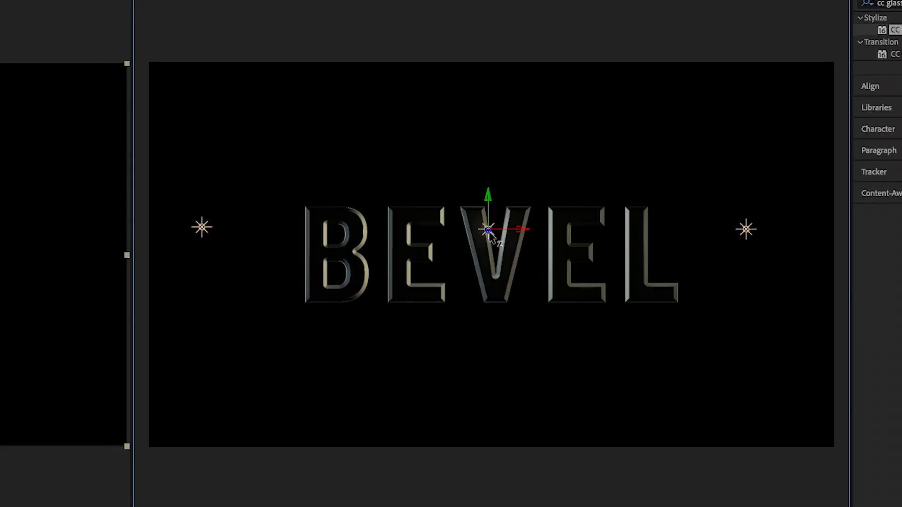
{"action": "left_click_drag", "start_coordinate": [488, 231], "coordinate": [1, 113]}
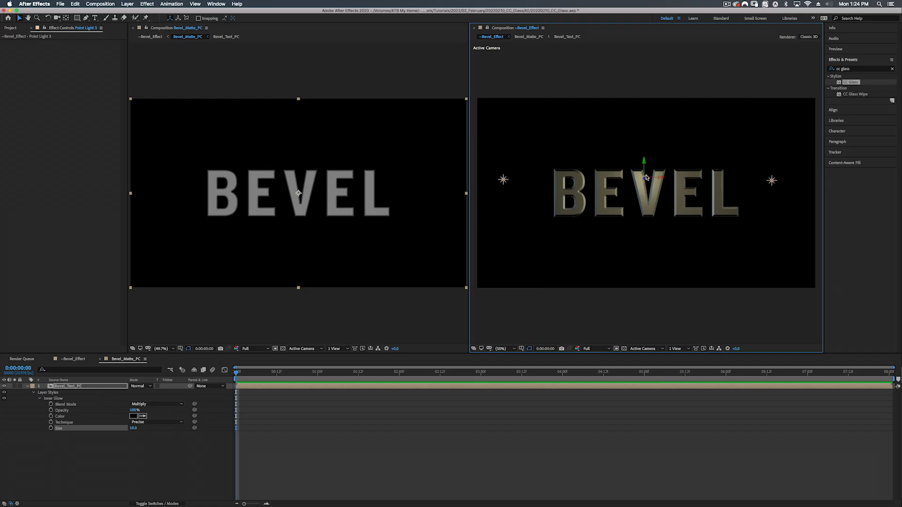
In the --Bevel_Effect composition, change Point Light 3's color to white (FFFFFF)
{"action": "left_click", "coordinate": [71, 359]}
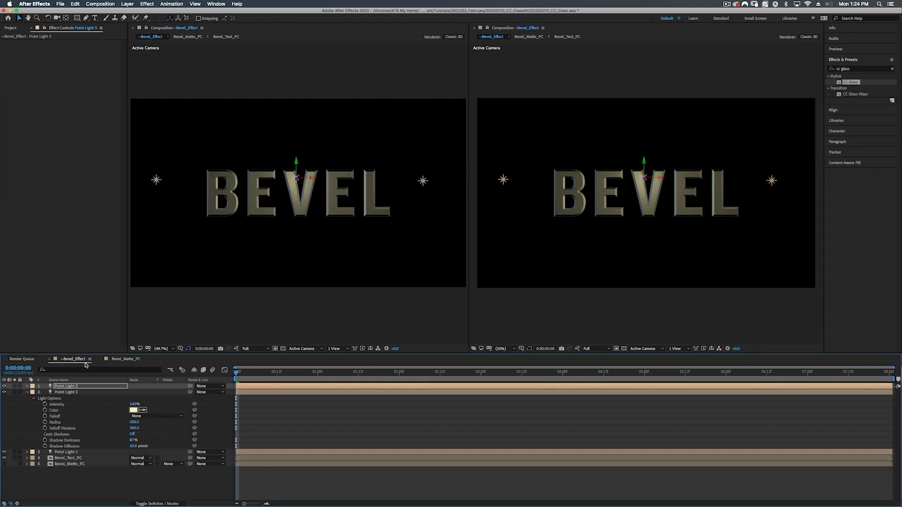
{"action": "double_click", "coordinate": [74, 387]}
{"action": "left_click", "coordinate": [425, 131]}
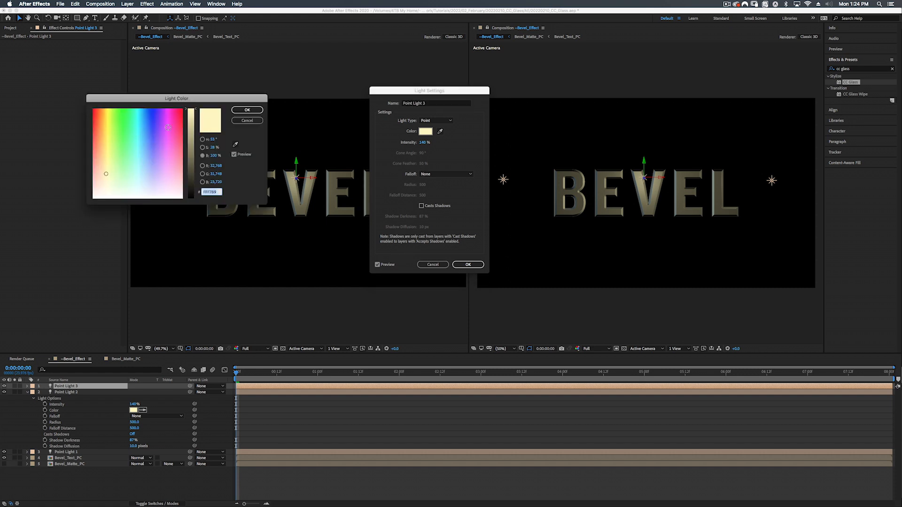
{"action": "key", "text": "Caps_Lock"}
{"action": "type", "text": "FFFFFF"}
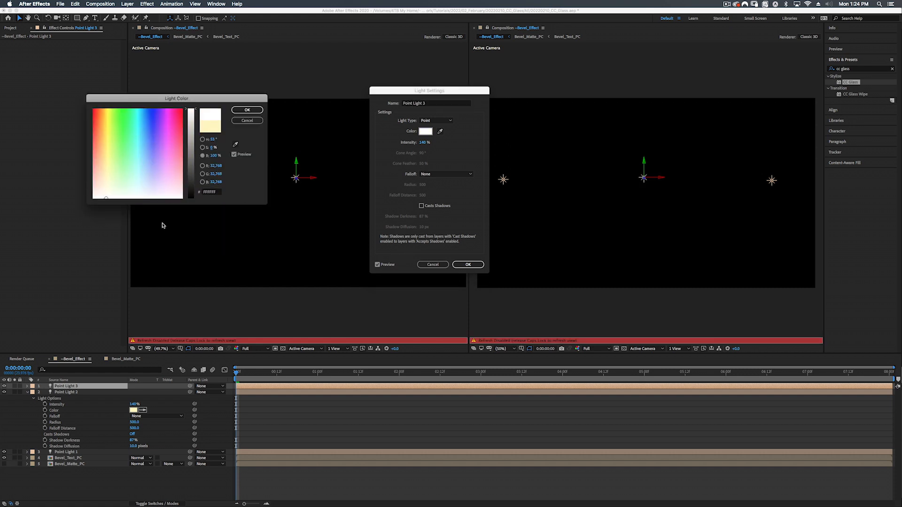
{"action": "left_click", "coordinate": [247, 110]}
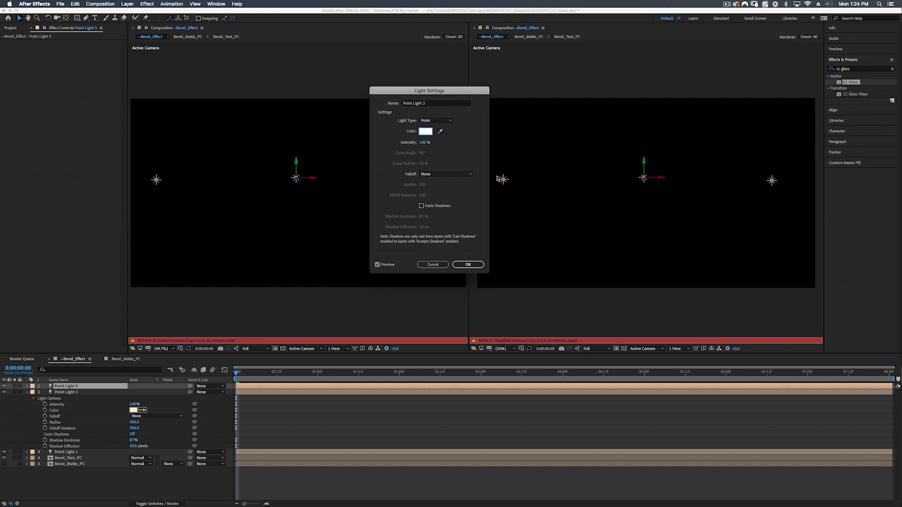
{"action": "left_click", "coordinate": [469, 265]}
{"action": "key", "text": "Caps_Lock"}
Raise Point Light 3 above the V of the BEVEL text and lower its intensity to about 105%
{"action": "left_click_drag", "start_coordinate": [645, 178], "coordinate": [643, 157]}
{"action": "left_click_drag", "start_coordinate": [294, 157], "coordinate": [297, 138]}
{"action": "key", "text": "a"}
{"action": "key", "text": "a"}
{"action": "left_click_drag", "start_coordinate": [134, 398], "coordinate": [134, 410]}
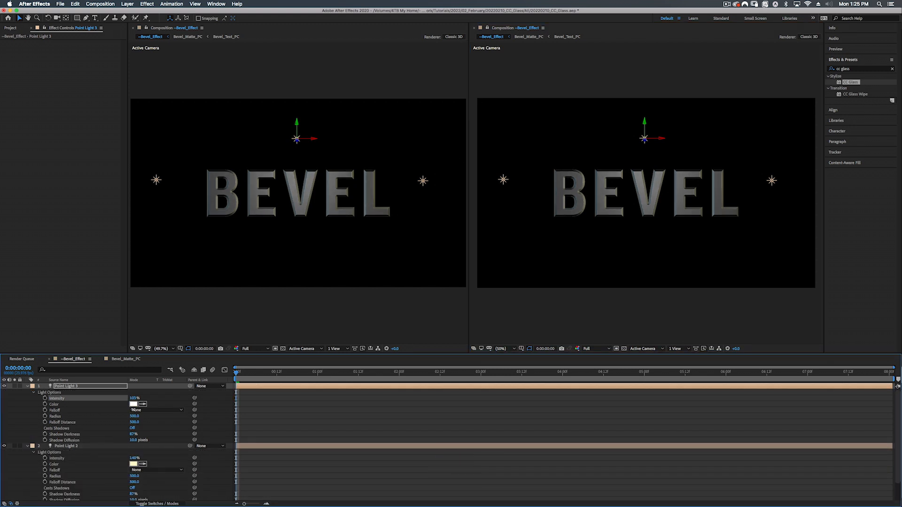
{"action": "left_click", "coordinate": [77, 446]}
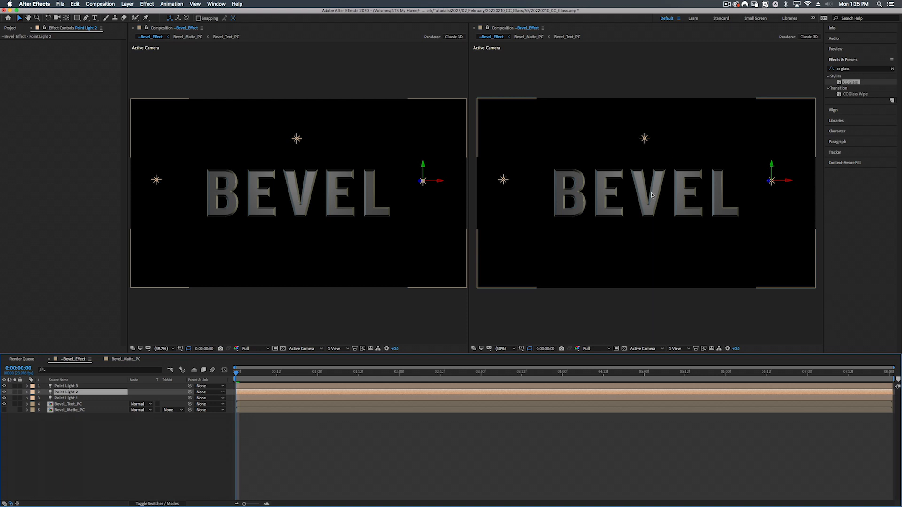
Place Concrete_01_Height.jpg from the ASSETS folder above Bevel_Text_PC in the Bevel_Matte_PC composition and scale it to 97%
{"action": "left_click", "coordinate": [129, 359]}
{"action": "left_click", "coordinate": [12, 29]}
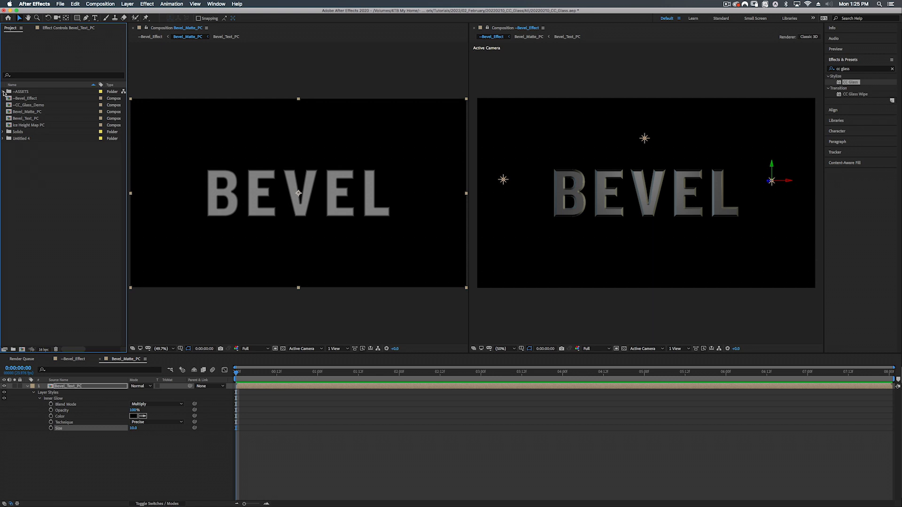
{"action": "left_click", "coordinate": [3, 92]}
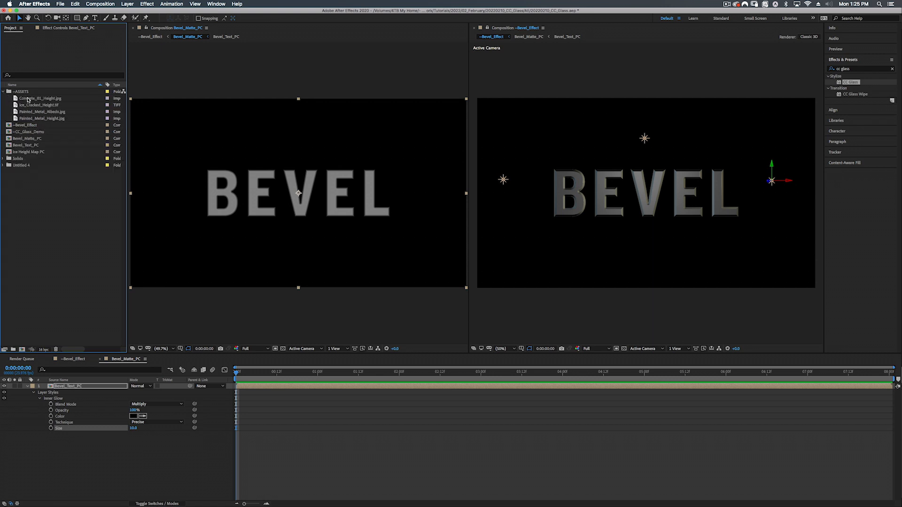
{"action": "left_click_drag", "start_coordinate": [28, 99], "coordinate": [81, 386]}
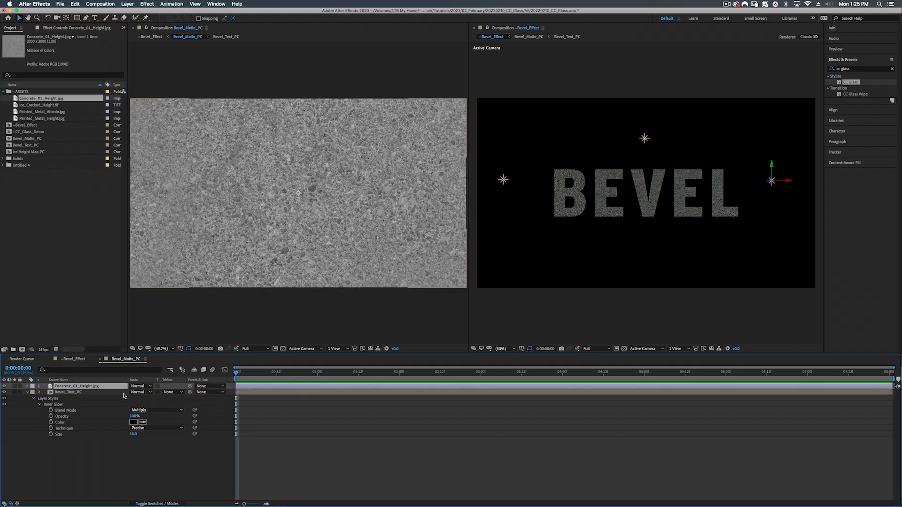
{"action": "key", "text": "s"}
{"action": "left_click_drag", "start_coordinate": [152, 392], "coordinate": [145, 392]}
{"action": "left_click_drag", "start_coordinate": [149, 392], "coordinate": [152, 393]}
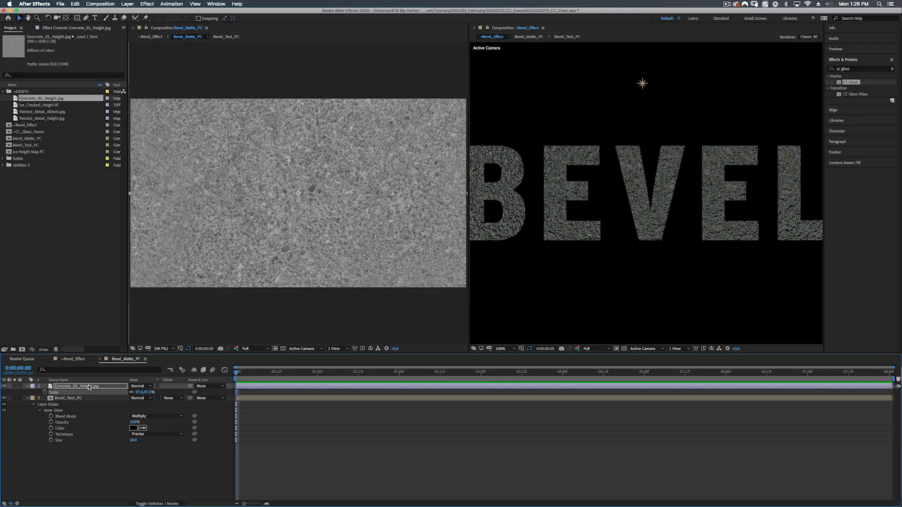
Pre-compose the concrete layer under its default name, moving all attributes into the new composition
{"action": "left_click", "coordinate": [81, 389]}
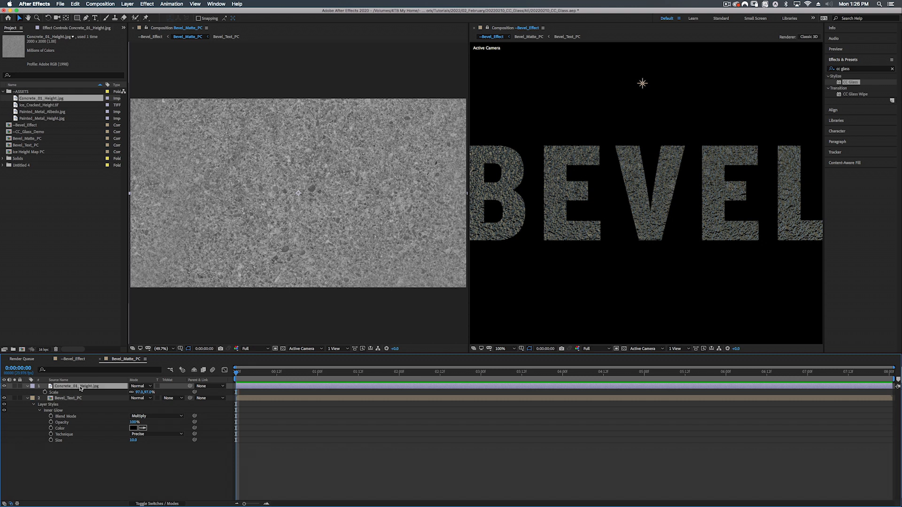
{"action": "key", "text": "shift+super+c"}
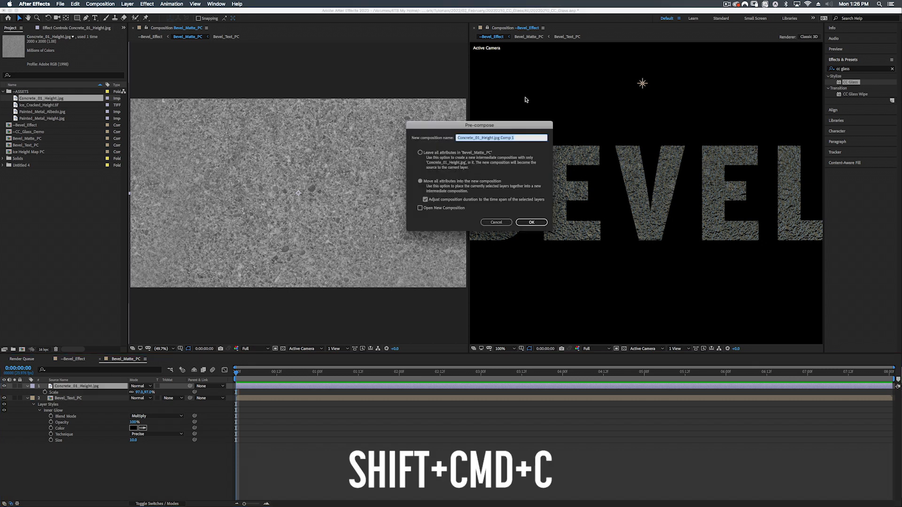
{"action": "left_click", "coordinate": [531, 222]}
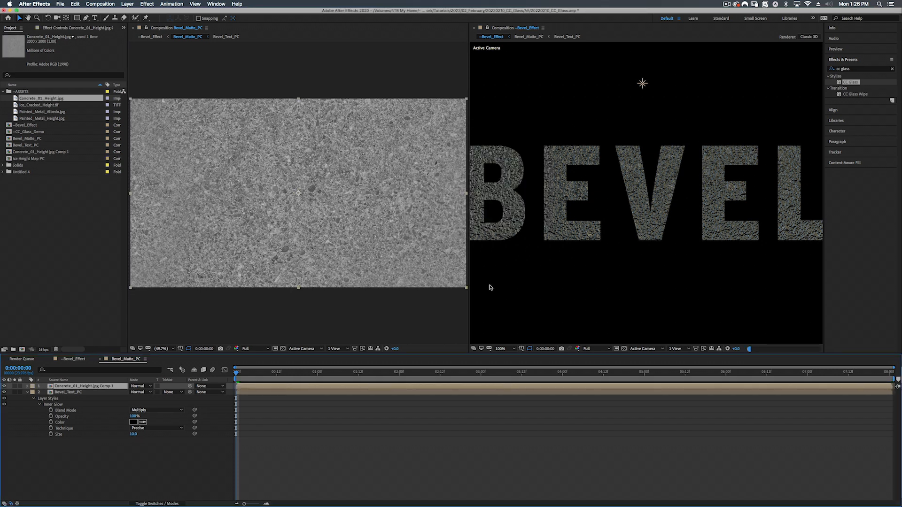
Set the concrete precomp's blending mode to Overlay and lower its opacity so the texture is subtle
{"action": "left_click", "coordinate": [142, 388]}
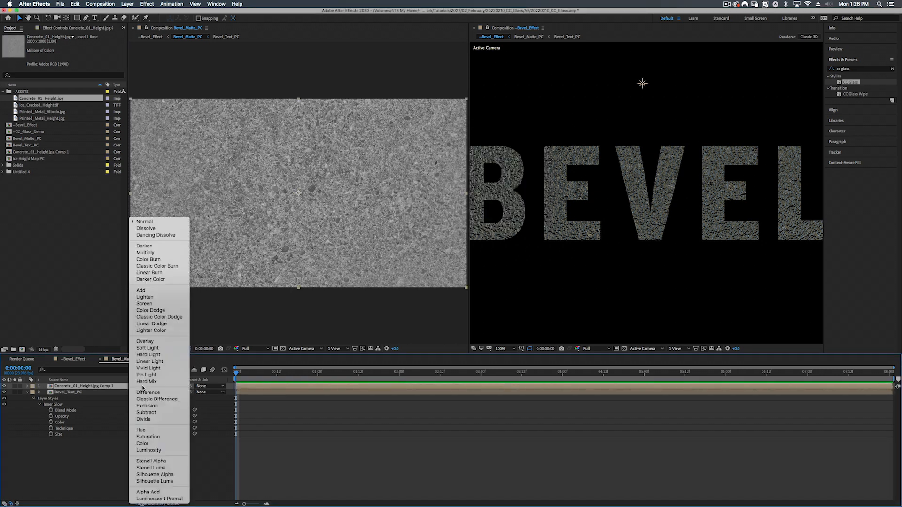
{"action": "left_click", "coordinate": [143, 342]}
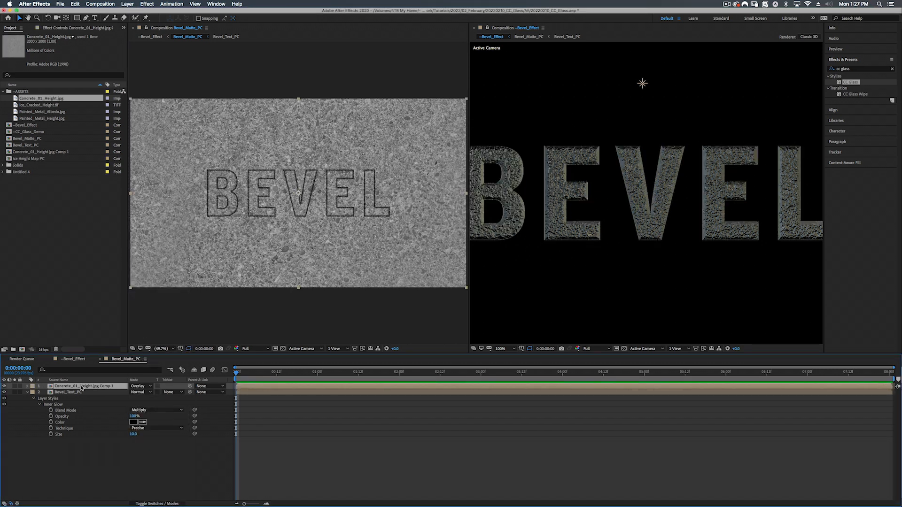
{"action": "key", "text": "t"}
{"action": "left_click_drag", "start_coordinate": [133, 393], "coordinate": [128, 416]}
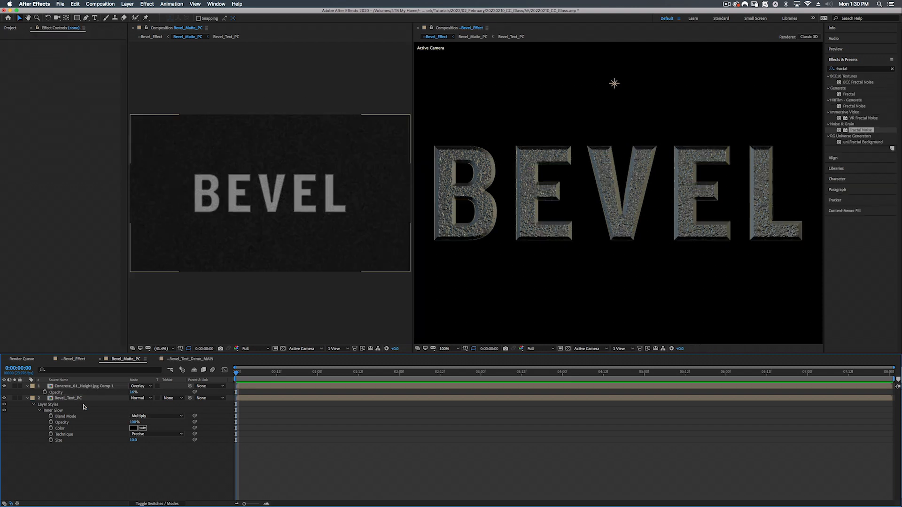
Collapse the layer properties and add a black 1920 x 1080 solid on top of Bevel_Matte_PC
{"action": "left_click", "coordinate": [27, 397]}
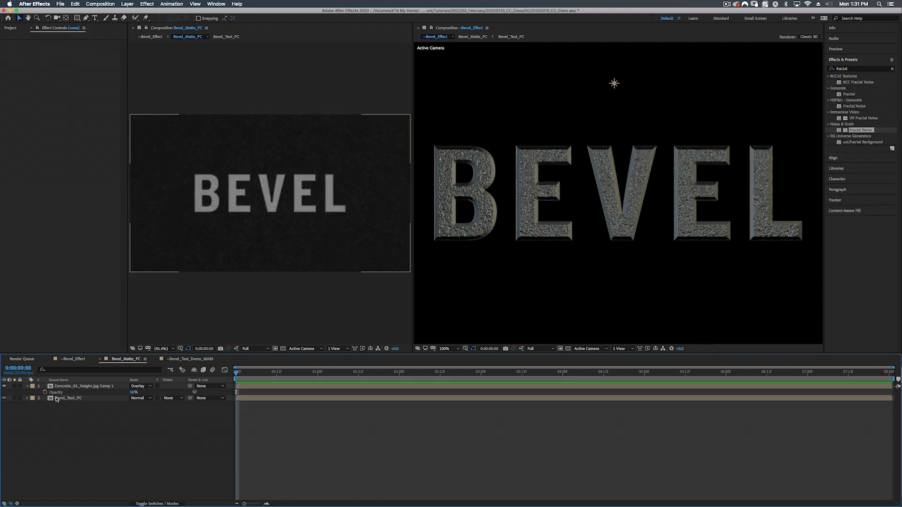
{"action": "left_click", "coordinate": [27, 386]}
{"action": "left_click", "coordinate": [99, 411]}
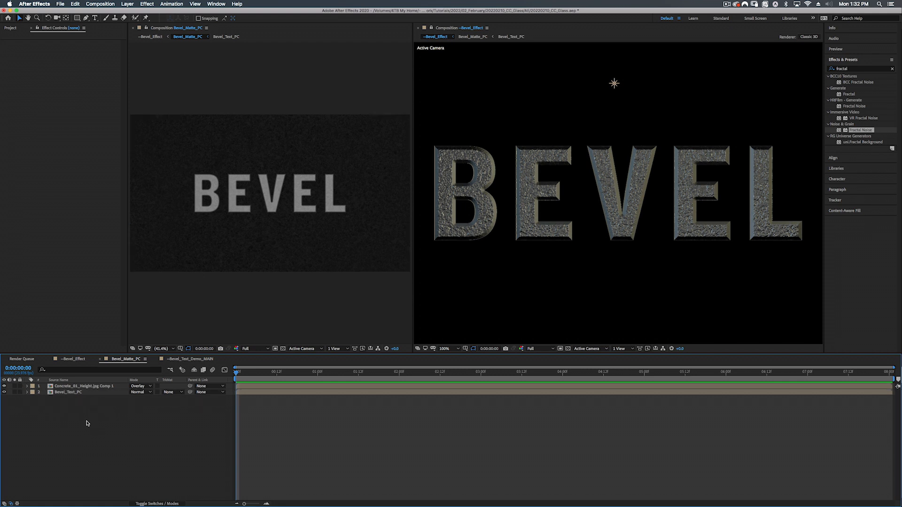
{"action": "right_click", "coordinate": [74, 419]}
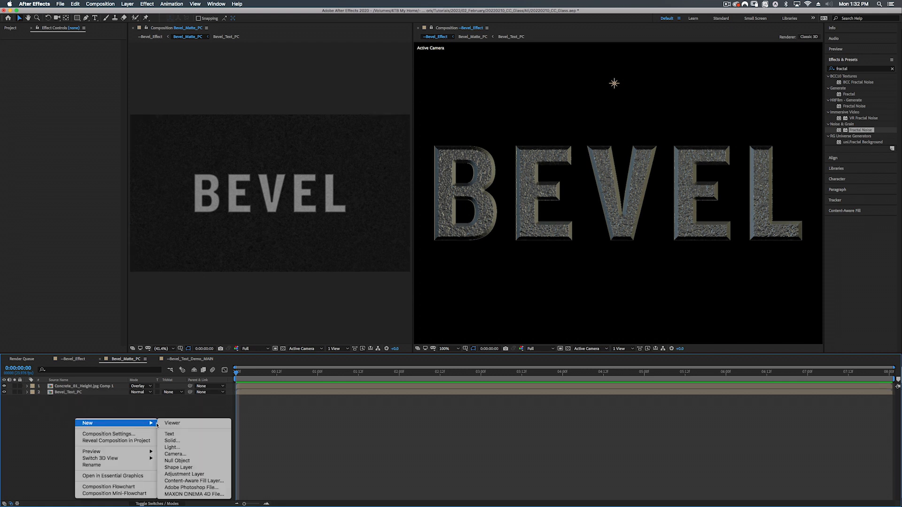
{"action": "left_click", "coordinate": [666, 142]}
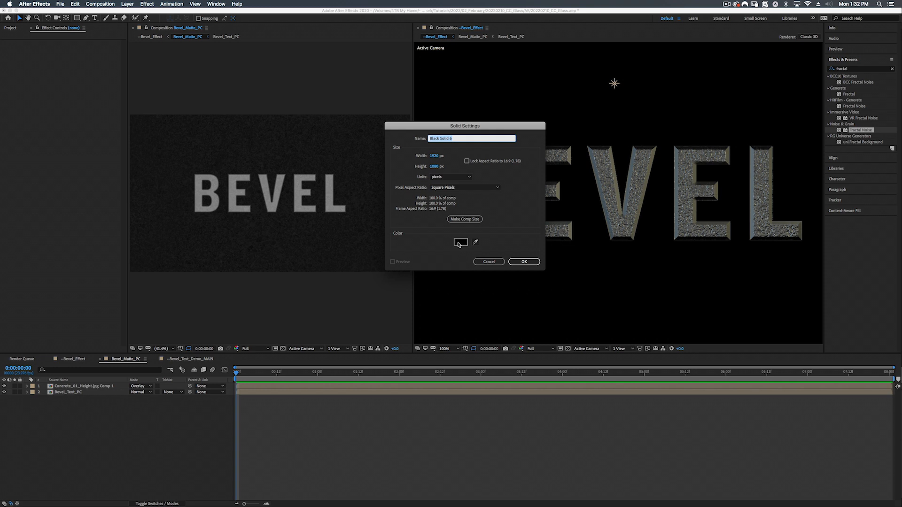
{"action": "left_click", "coordinate": [525, 262]}
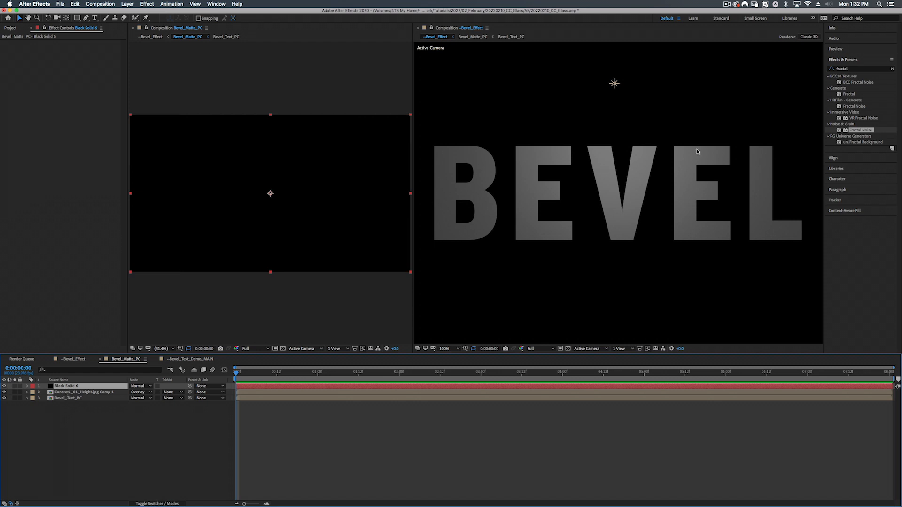
Apply Fractal Noise to the black solid, set its Contrast to 785 and hide the solid
{"action": "left_click_drag", "start_coordinate": [867, 130], "coordinate": [80, 385]}
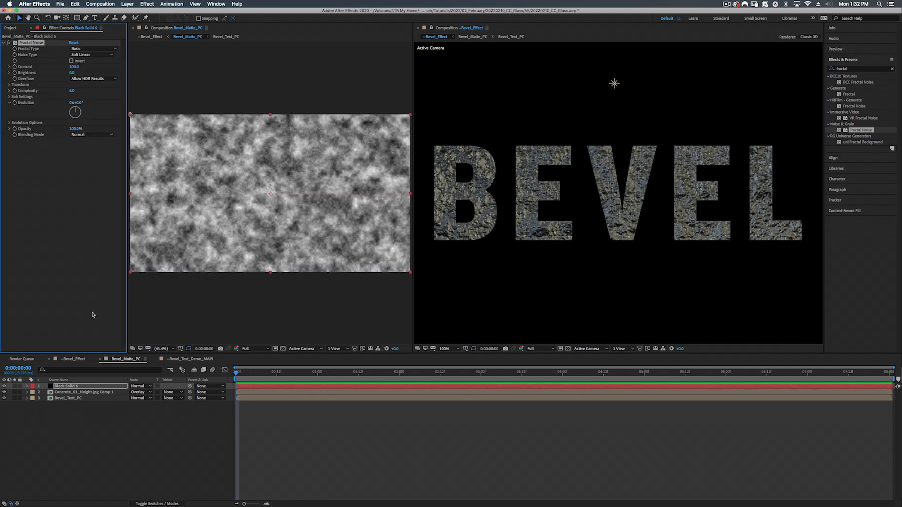
{"action": "left_click_drag", "start_coordinate": [167, 109], "coordinate": [500, 98]}
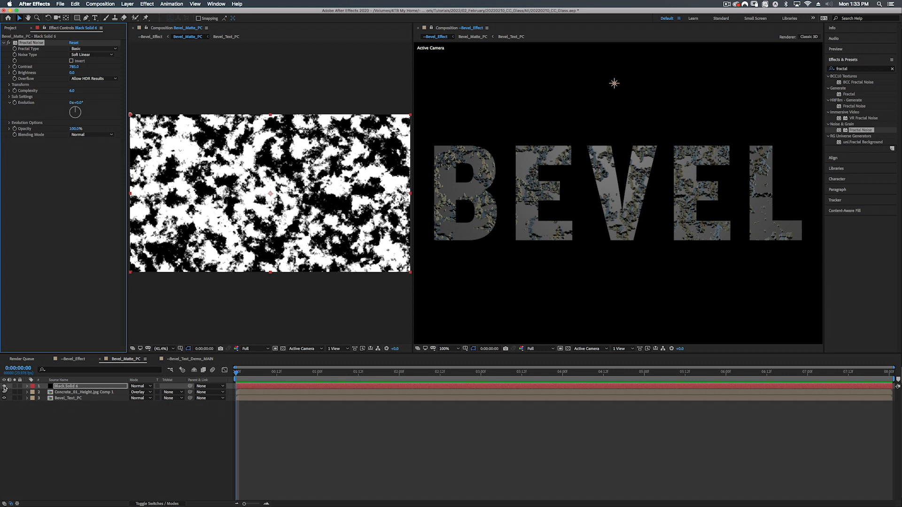
{"action": "left_click", "coordinate": [5, 386]}
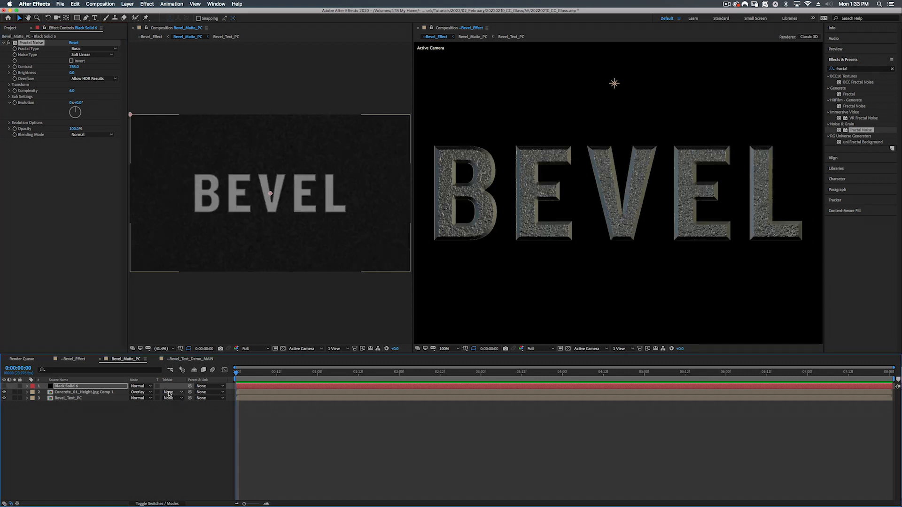
Set the concrete precomp's track matte to Luma Matte, using the fractal noise solid
{"action": "left_click", "coordinate": [169, 394]}
{"action": "left_click", "coordinate": [171, 393]}
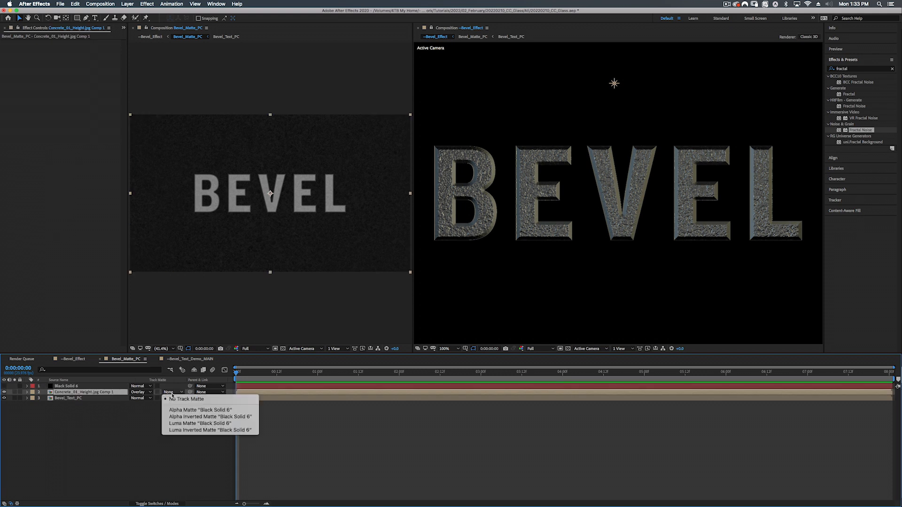
{"action": "left_click", "coordinate": [178, 424]}
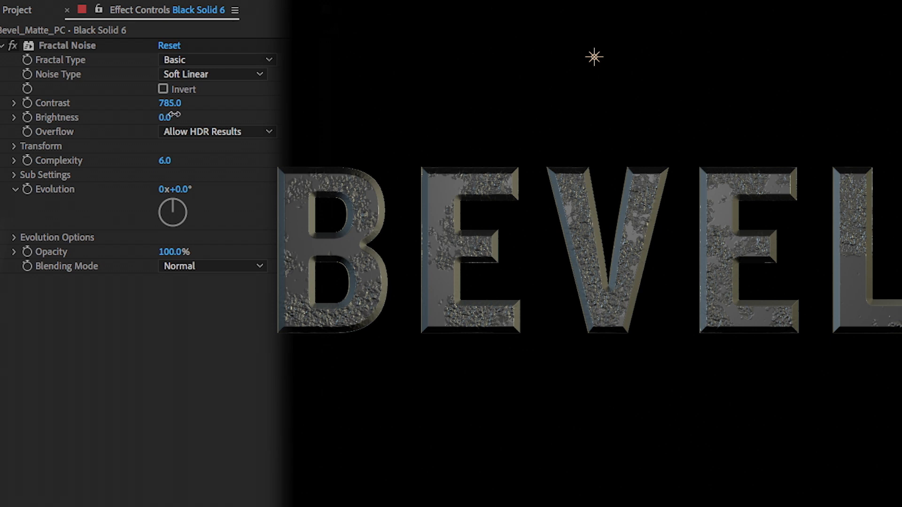
Set the solid's Fractal Noise Brightness to -38 and its Transform Scale to 66
{"action": "left_click_drag", "start_coordinate": [175, 115], "coordinate": [301, 113]}
{"action": "left_click_drag", "start_coordinate": [170, 118], "coordinate": [153, 269]}
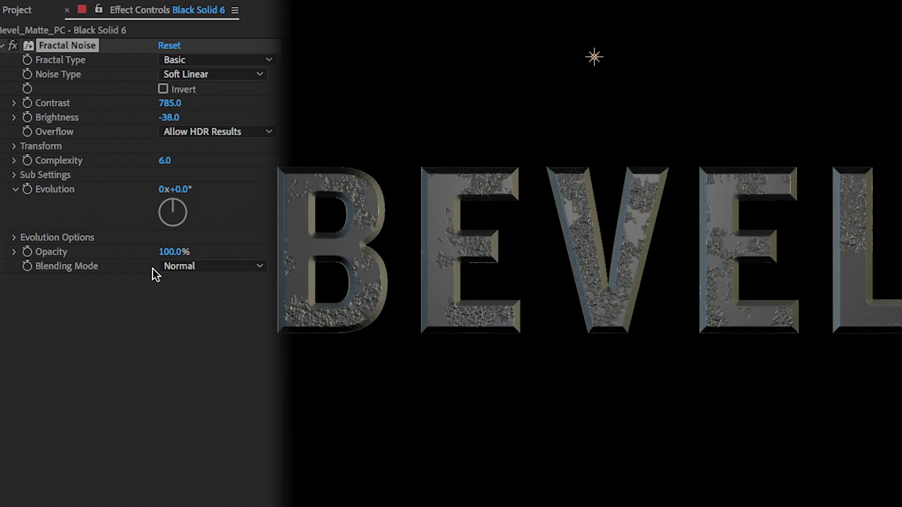
{"action": "left_click", "coordinate": [14, 146]}
{"action": "left_click_drag", "start_coordinate": [170, 190], "coordinate": [230, 193]}
{"action": "left_click_drag", "start_coordinate": [170, 189], "coordinate": [166, 271]}
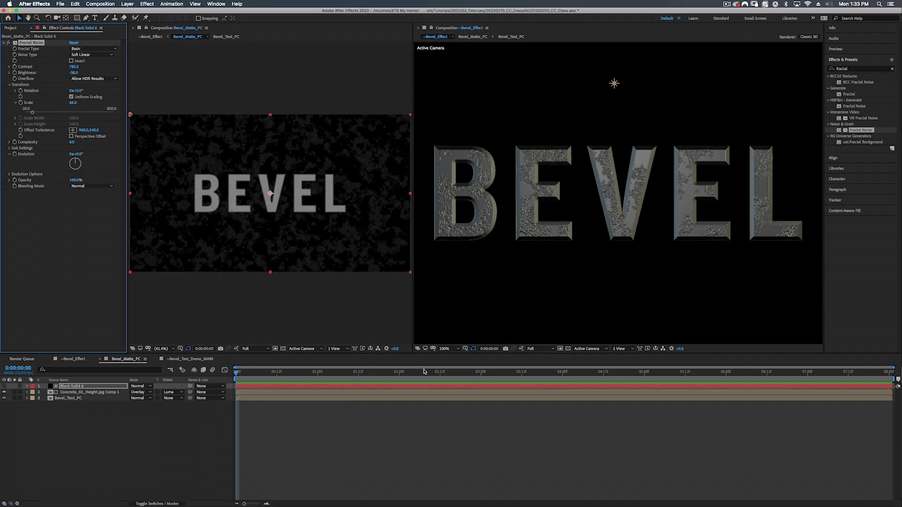
Move the playhead to 0:00:01:04, unlock the viewer showing --Bevel_Effect and close the other viewer
{"action": "key", "text": "space"}
{"action": "left_click_drag", "start_coordinate": [525, 372], "coordinate": [332, 372]}
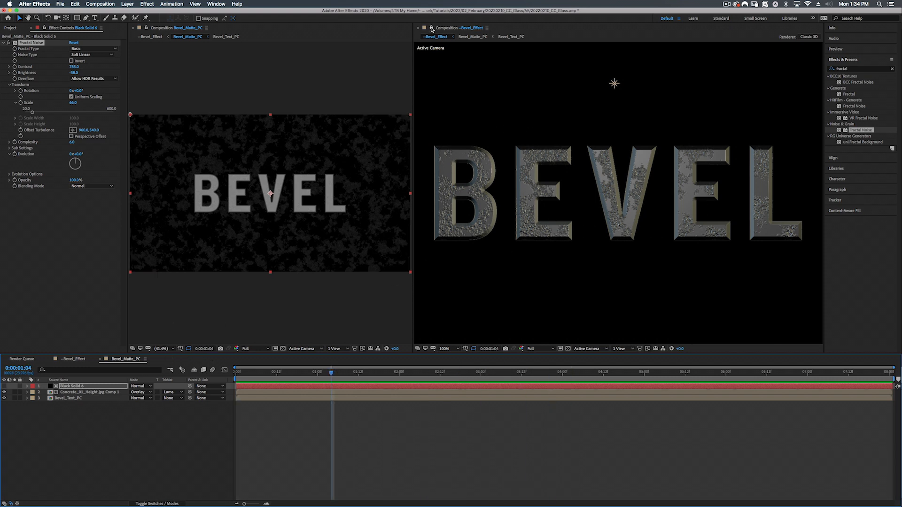
{"action": "left_click", "coordinate": [431, 29]}
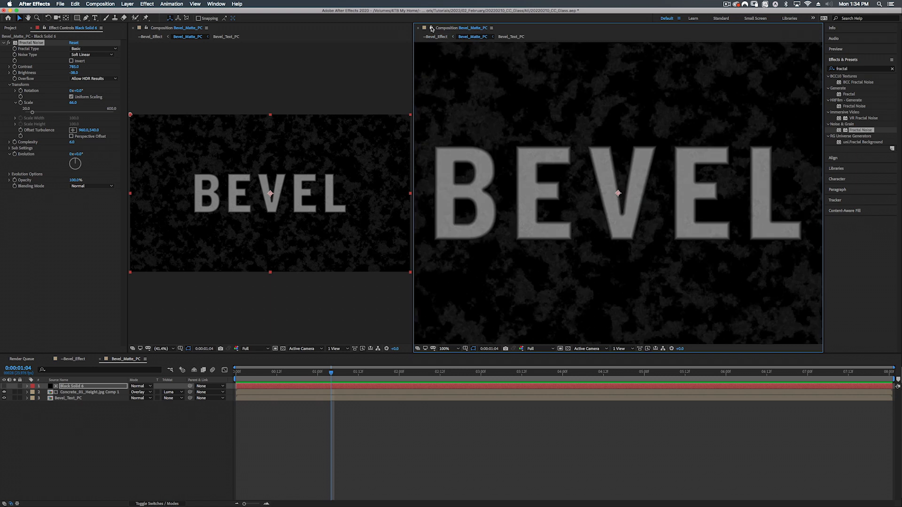
{"action": "left_click", "coordinate": [134, 28]}
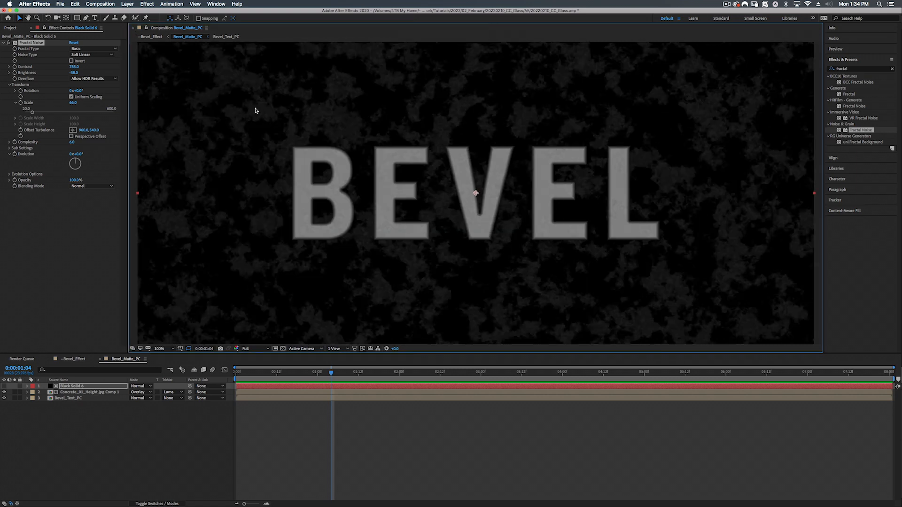
Create a new composition named 3D_BG_Demo
{"action": "left_click", "coordinate": [164, 349]}
{"action": "left_click", "coordinate": [170, 364]}
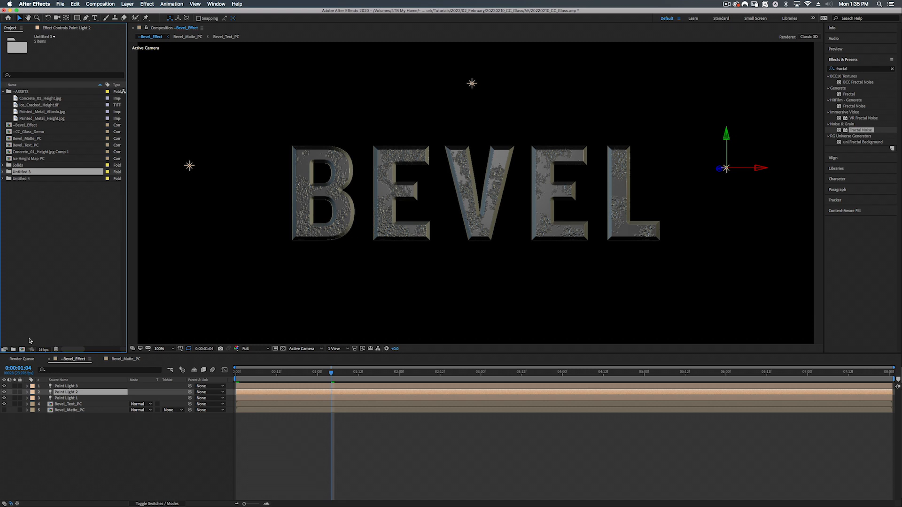
{"action": "left_click", "coordinate": [21, 351]}
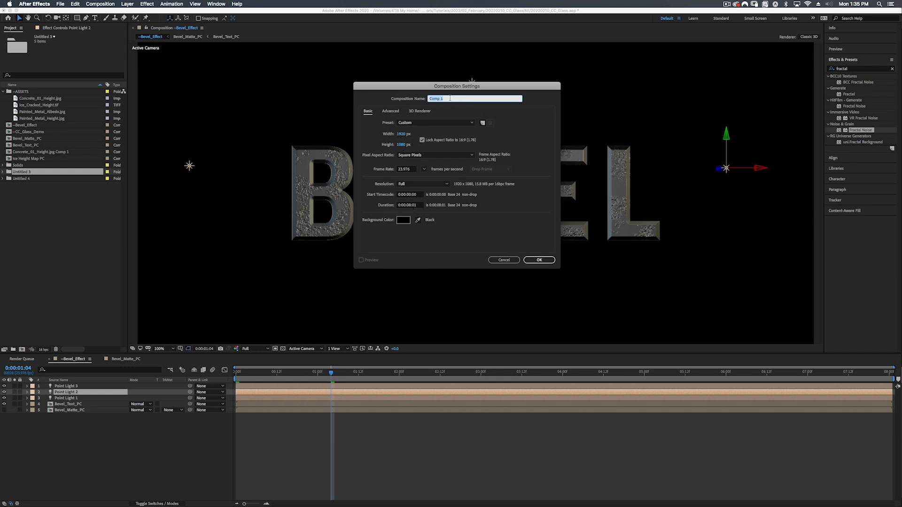
{"action": "type", "text": "3D_BG_Demo"}
{"action": "key", "text": "Return"}
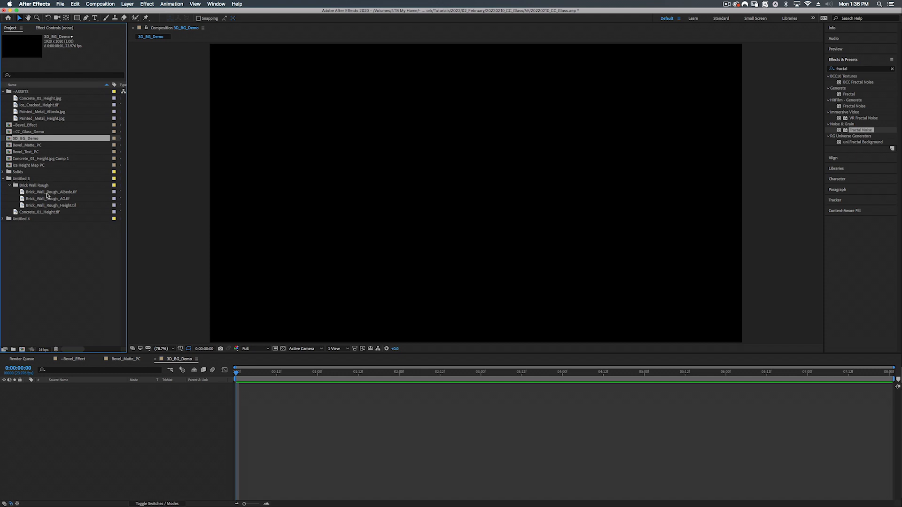
Add Brick_Wall_Rough_Albedo.tif and Brick_Wall_Rough_Height.tif to the 3D_BG_Demo composition, with the albedo above the height map
{"action": "left_click", "coordinate": [46, 194]}
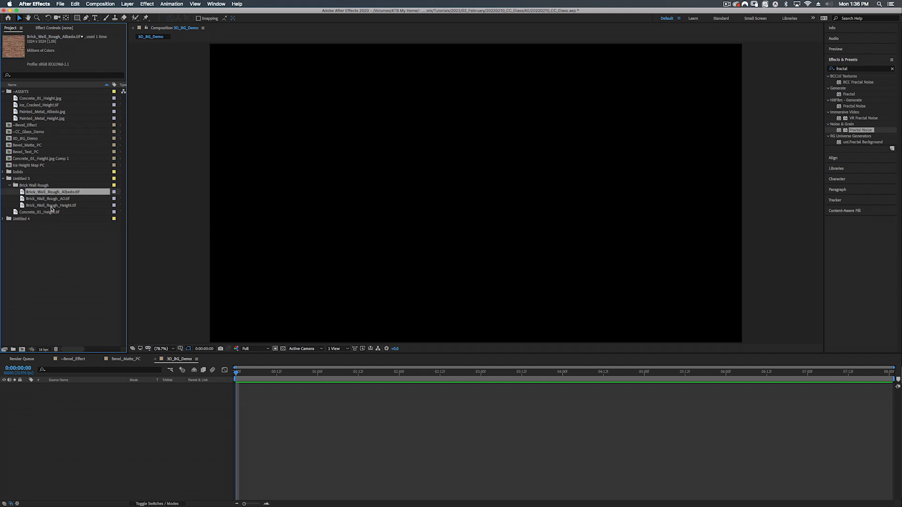
{"action": "left_click", "coordinate": [52, 206], "text": "super"}
{"action": "left_click_drag", "start_coordinate": [53, 208], "coordinate": [96, 436]}
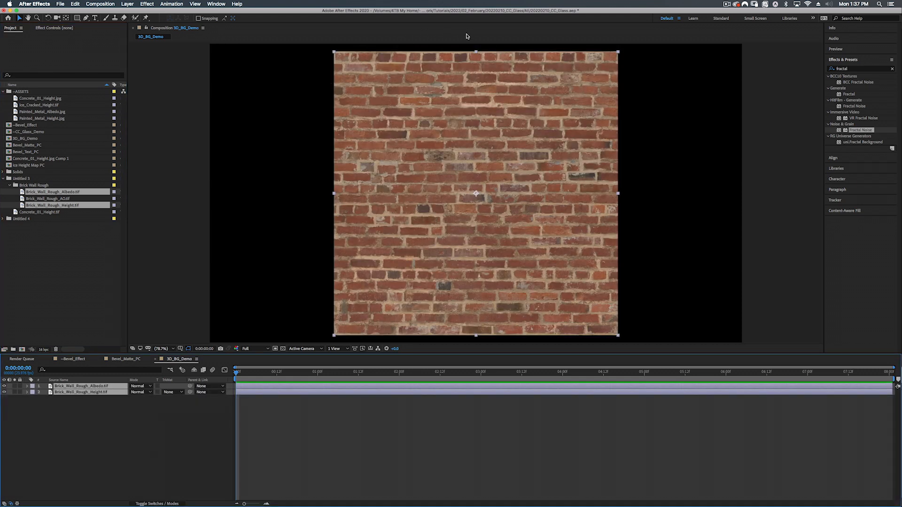
{"action": "left_click", "coordinate": [121, 425]}
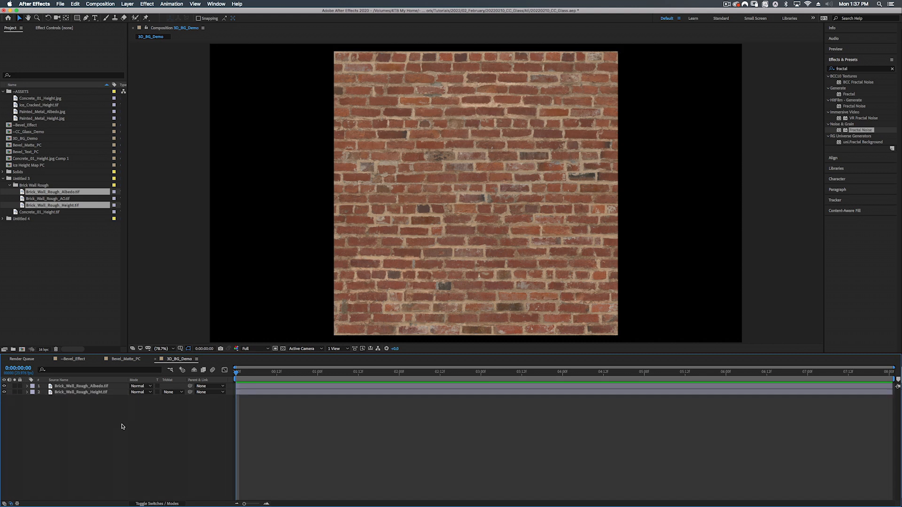
Apply the Motion Tile effect to the Brick_Wall_Rough_Height.tif layer
{"action": "left_click", "coordinate": [93, 393]}
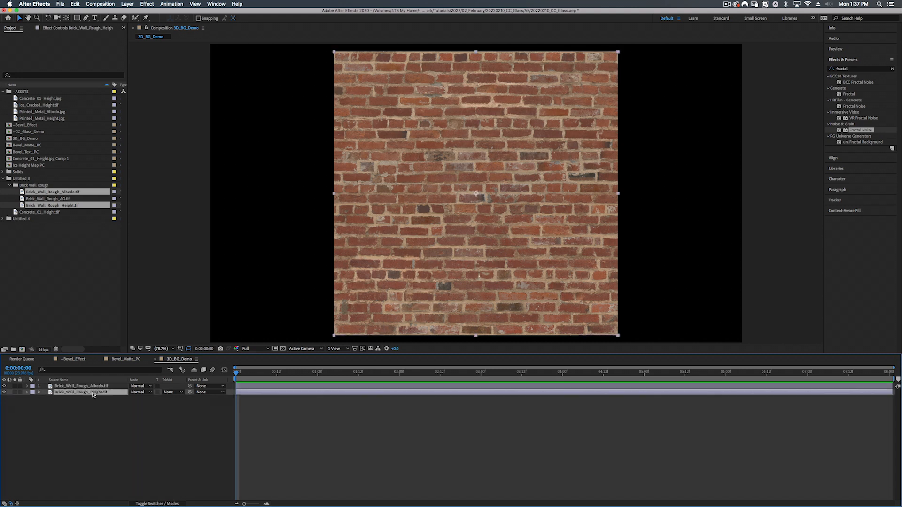
{"action": "left_click", "coordinate": [853, 69]}
{"action": "type", "text": "motion til"}
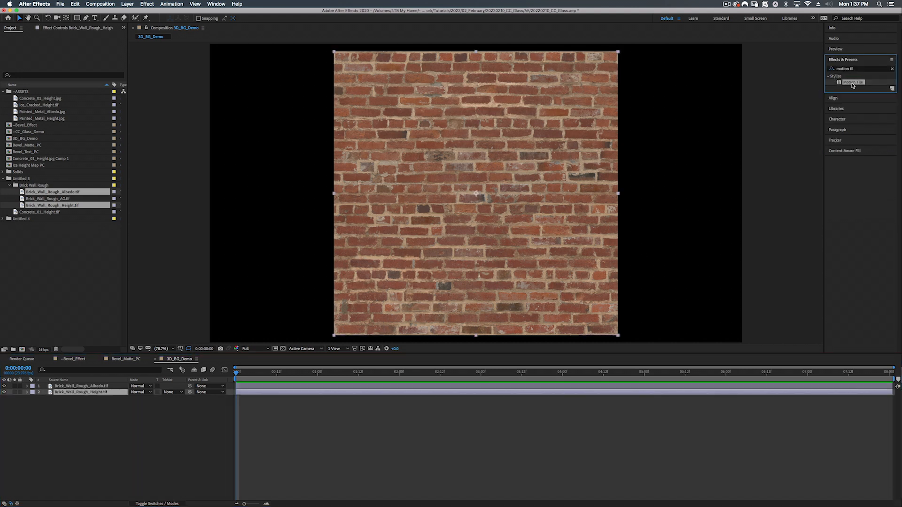
{"action": "double_click", "coordinate": [852, 82]}
Set the height layer's Motion Tile Output Width to 190 and Output Height to 110
{"action": "left_click", "coordinate": [73, 67]}
{"action": "key", "text": "shift+Up"}
{"action": "key", "text": "shift+Up"}
{"action": "key", "text": "shift+Up"}
{"action": "key", "text": "shift+Up"}
{"action": "key", "text": "shift+Up"}
{"action": "key", "text": "shift+Up"}
{"action": "key", "text": "shift+Up"}
{"action": "key", "text": "shift+Up"}
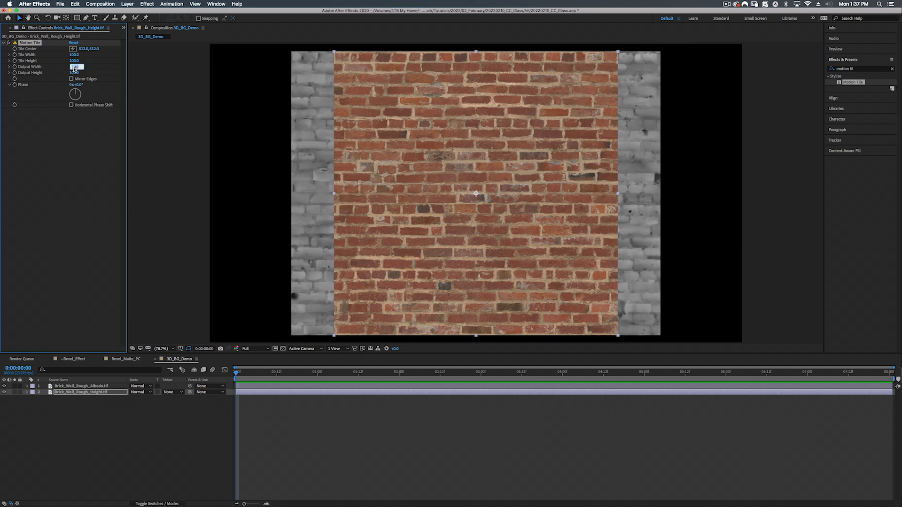
{"action": "key", "text": "shift+Up"}
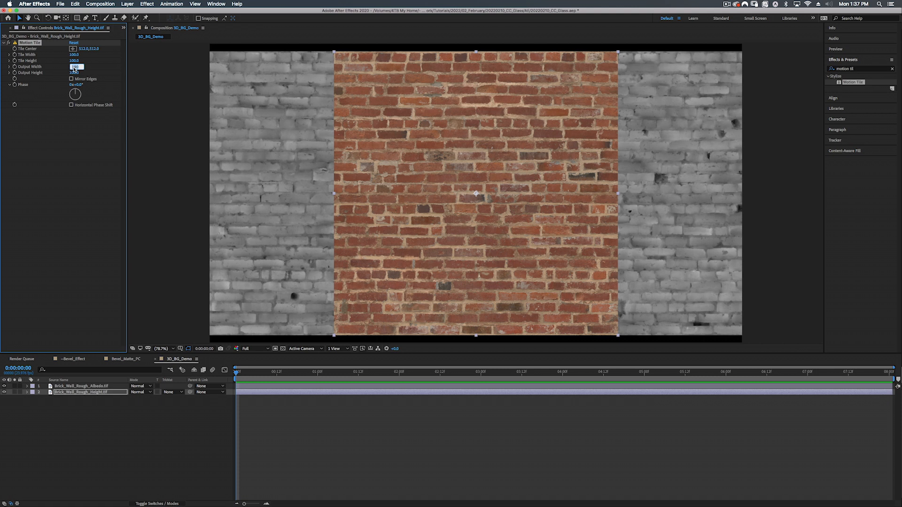
{"action": "left_click", "coordinate": [74, 72]}
{"action": "key", "text": "shift+Up"}
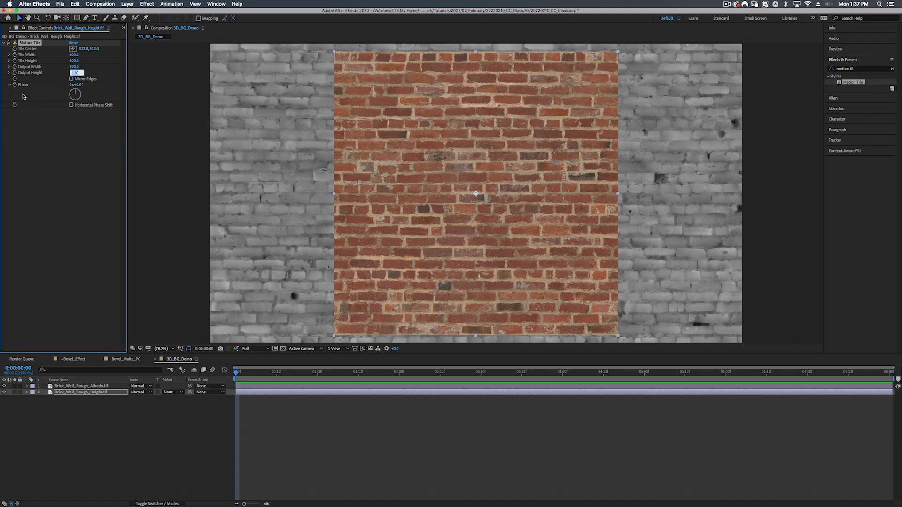
Copy the Motion Tile effect from the height layer to the Brick_Wall_Rough_Albedo.tif layer
{"action": "left_click", "coordinate": [33, 43]}
{"action": "left_click", "coordinate": [83, 387]}
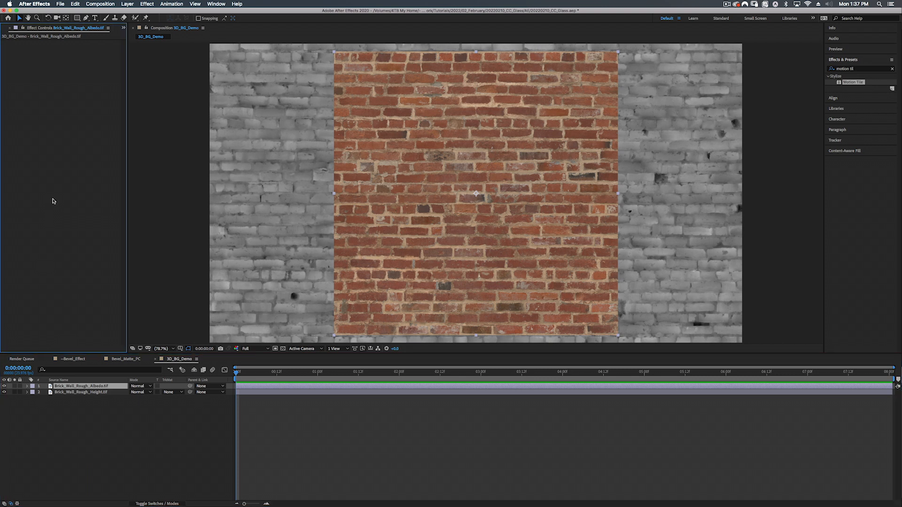
{"action": "key", "text": "super+v"}
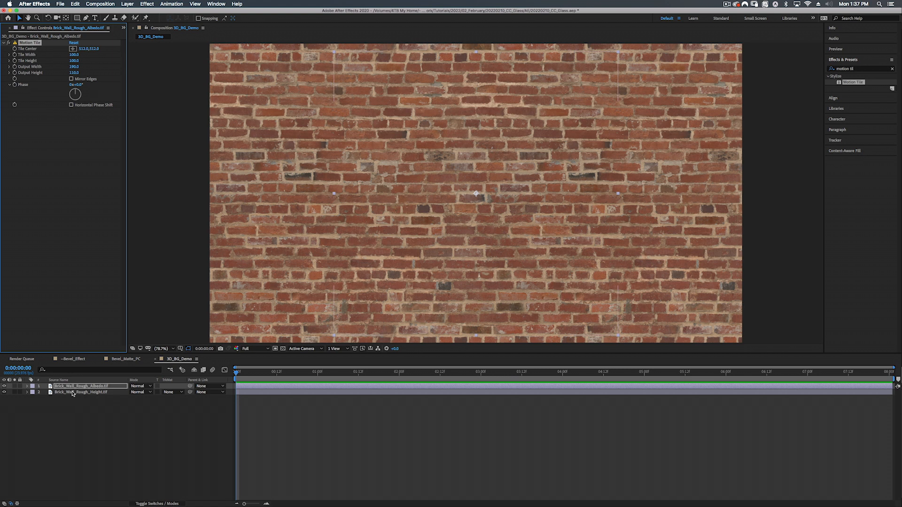
Pre-compose the albedo and height layers separately, moving all attributes into the new compositions, and hide the height precomp
{"action": "left_click", "coordinate": [72, 388]}
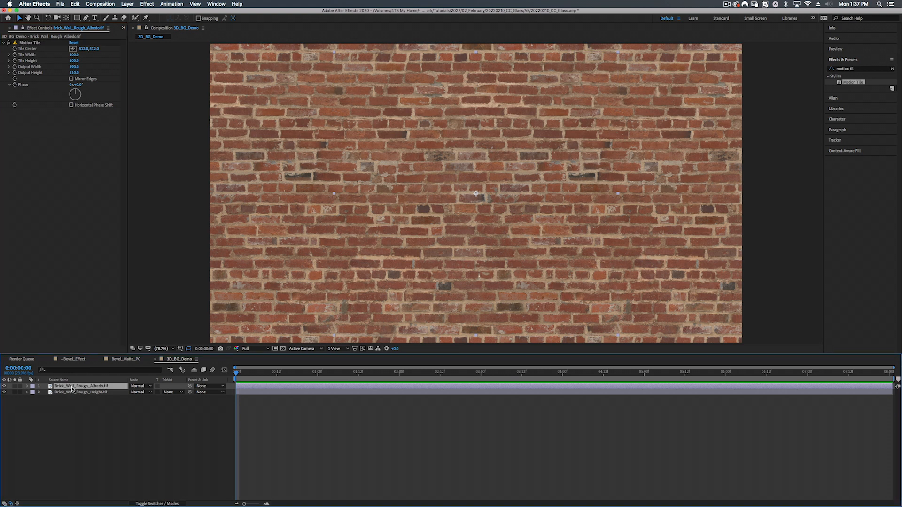
{"action": "key", "text": "shift+super+c"}
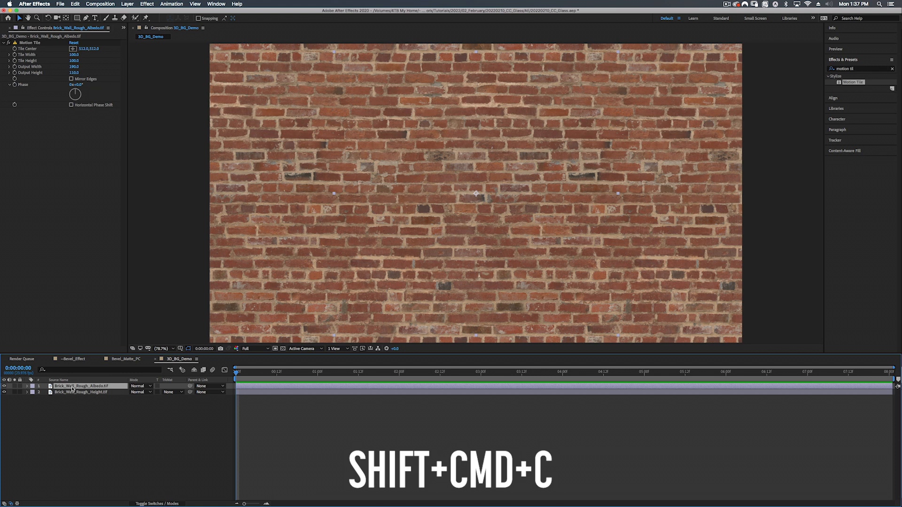
{"action": "left_click", "coordinate": [531, 222]}
{"action": "left_click", "coordinate": [79, 392]}
{"action": "key", "text": "shift+super+c"}
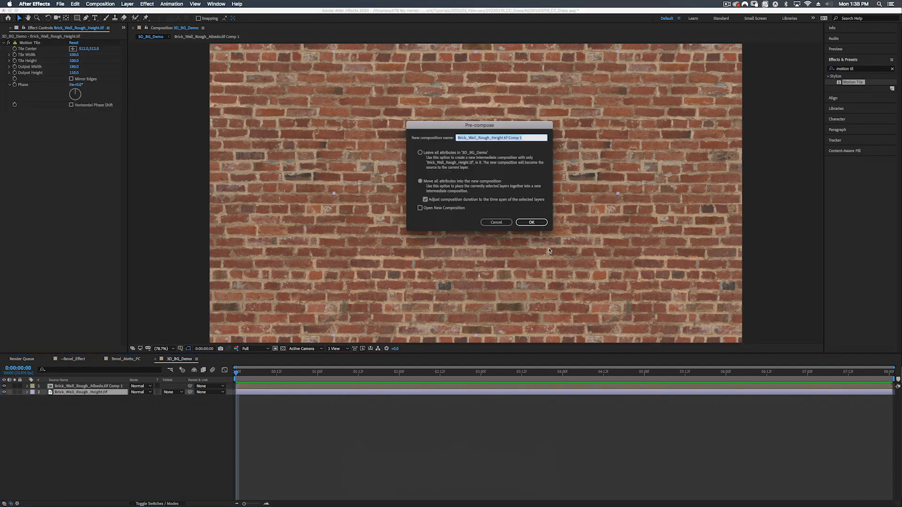
{"action": "left_click", "coordinate": [526, 224]}
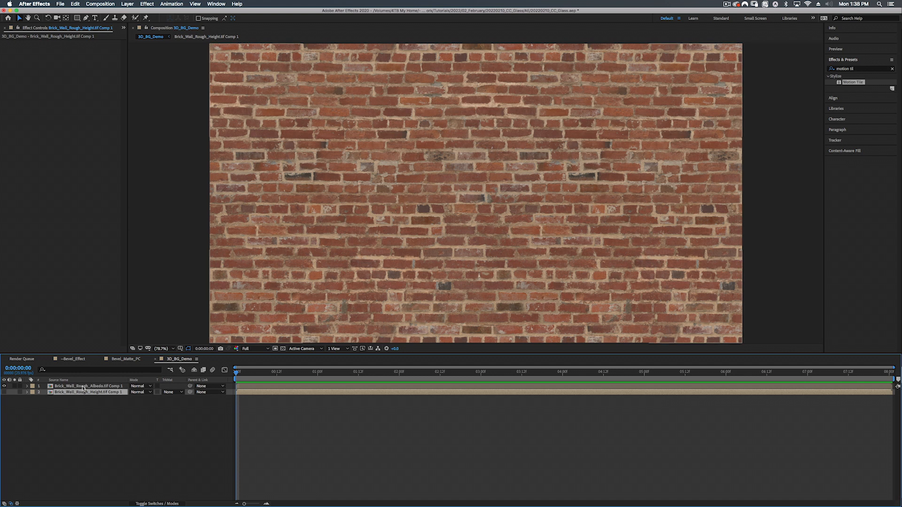
Apply the CC Glass effect to the brick albedo precomp
{"action": "left_click", "coordinate": [83, 387]}
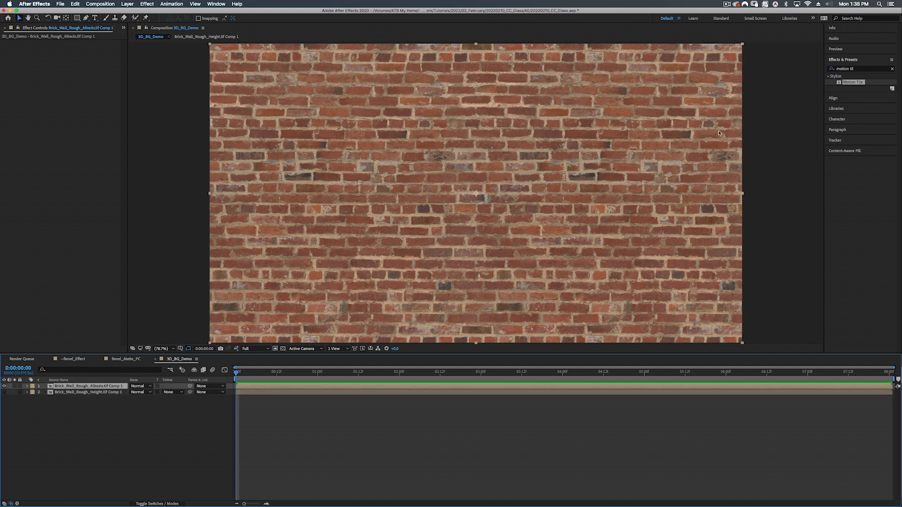
{"action": "left_click", "coordinate": [861, 69]}
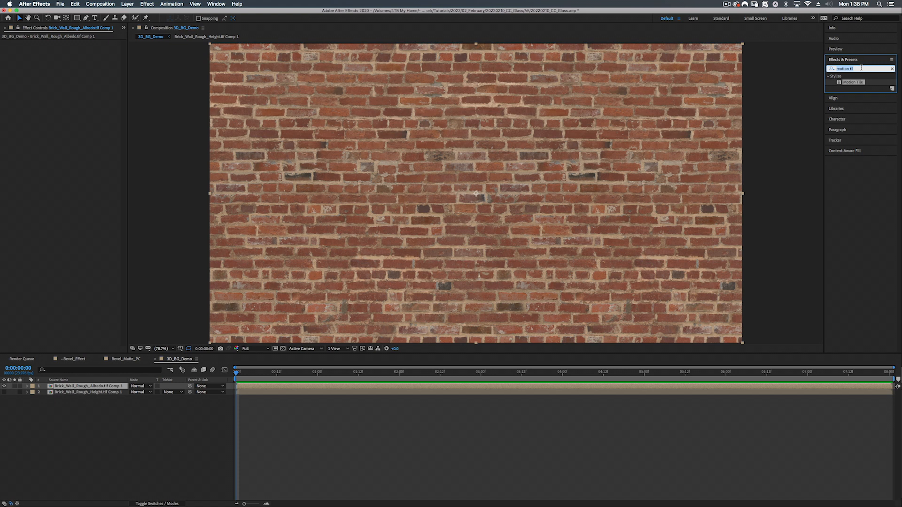
{"action": "type", "text": "cc glass"}
{"action": "left_click_drag", "start_coordinate": [850, 82], "coordinate": [89, 387]}
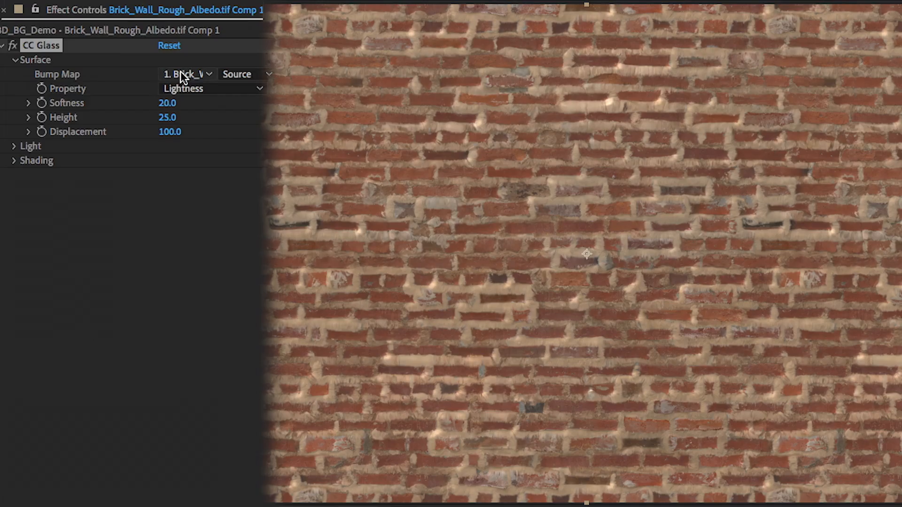
Set the CC Glass Bump Map to the brick height precomp, Softness to 0.7 and Displacement to 0
{"action": "left_click", "coordinate": [183, 75]}
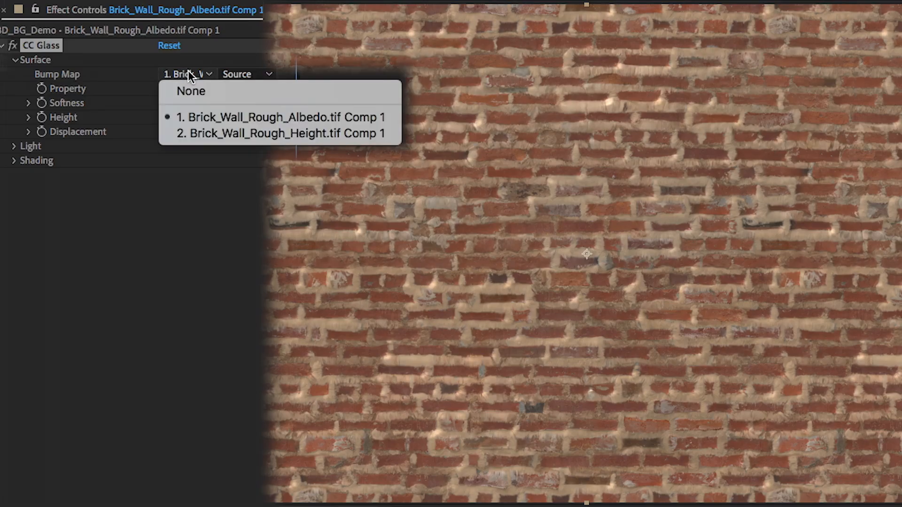
{"action": "left_click", "coordinate": [207, 134]}
{"action": "left_click_drag", "start_coordinate": [161, 103], "coordinate": [148, 292]}
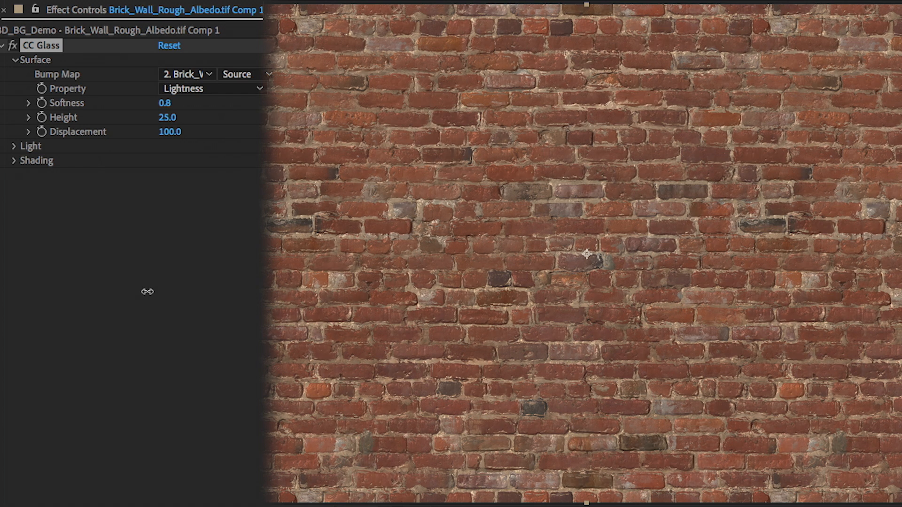
{"action": "left_click", "coordinate": [169, 133]}
{"action": "type", "text": "0"}
{"action": "key", "text": "Return"}
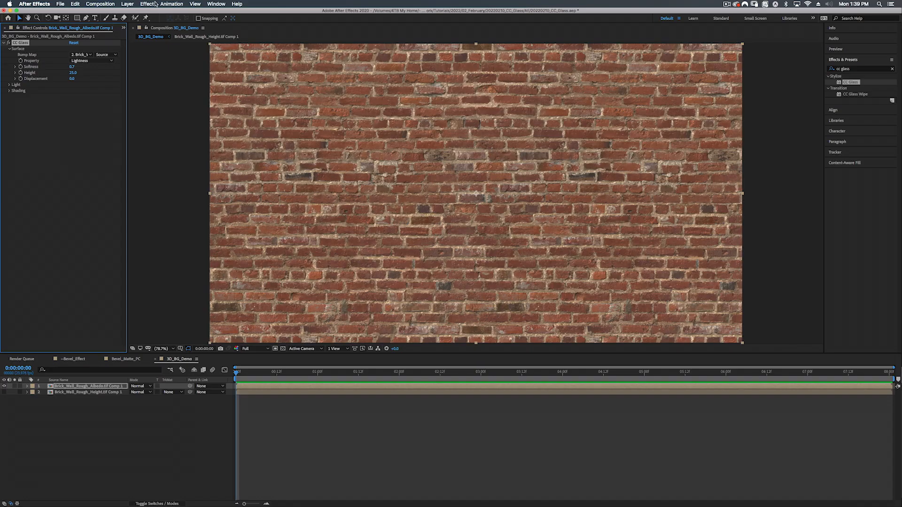
Create a spot light with 120% Intensity and 90% Cone Feather
{"action": "left_click", "coordinate": [127, 5]}
{"action": "mouse_move", "coordinate": [129, 15]}
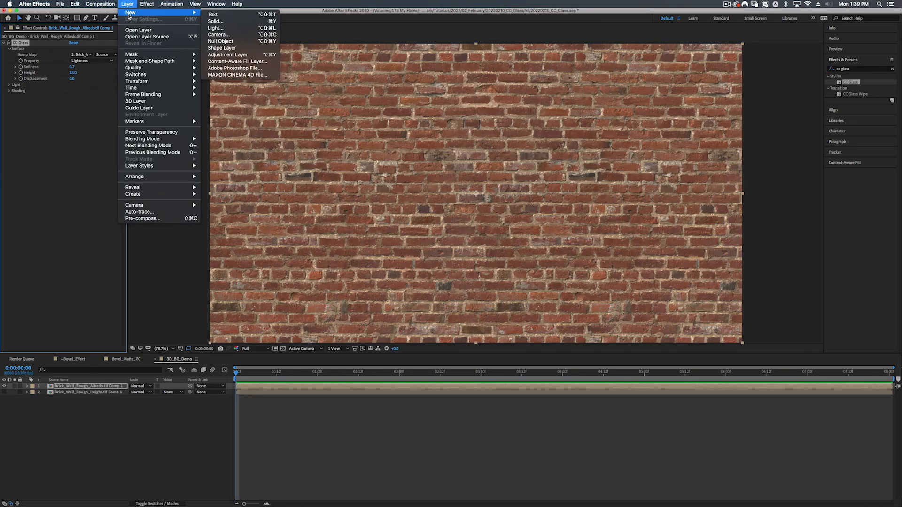
{"action": "left_click", "coordinate": [215, 27]}
{"action": "left_click", "coordinate": [433, 121]}
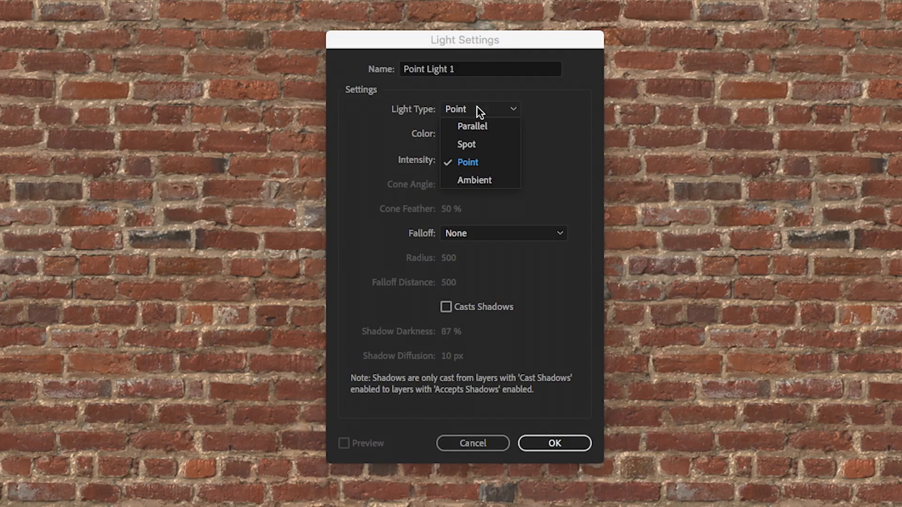
{"action": "left_click", "coordinate": [477, 144]}
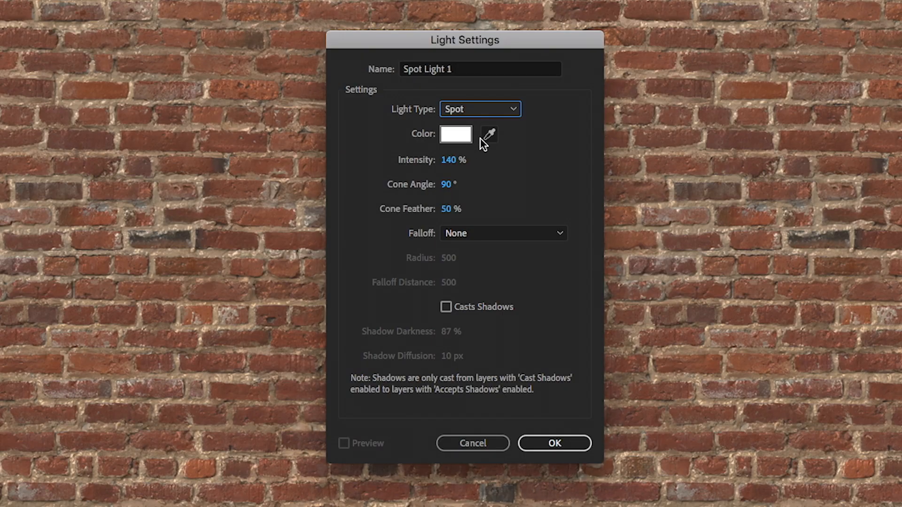
{"action": "left_click", "coordinate": [450, 161]}
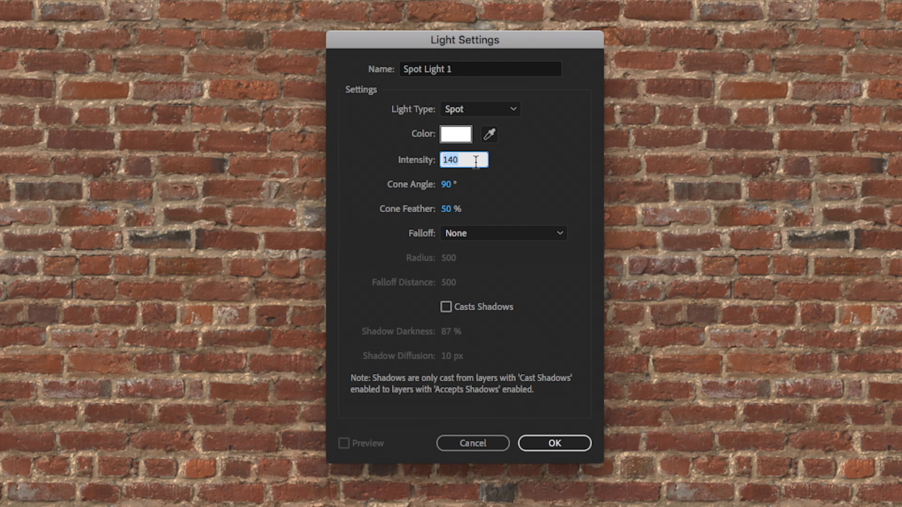
{"action": "type", "text": "120"}
{"action": "left_click_drag", "start_coordinate": [450, 211], "coordinate": [475, 206]}
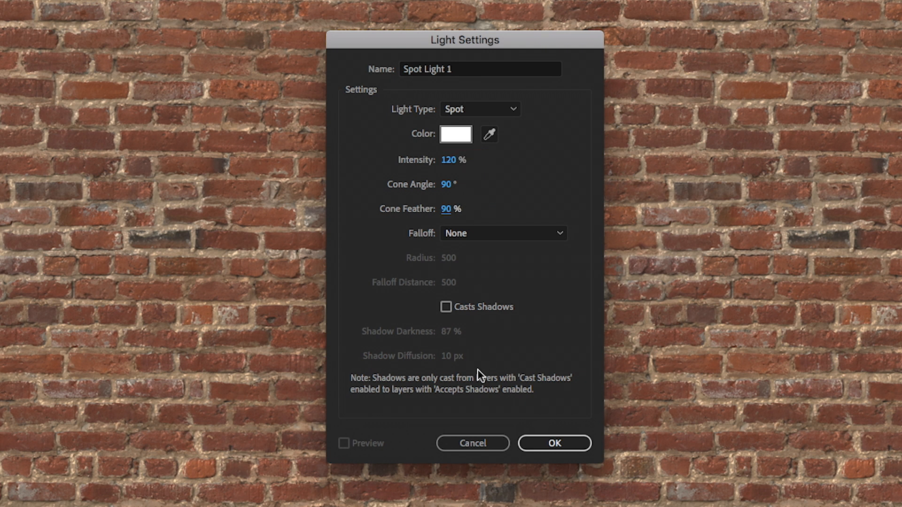
{"action": "left_click", "coordinate": [556, 447]}
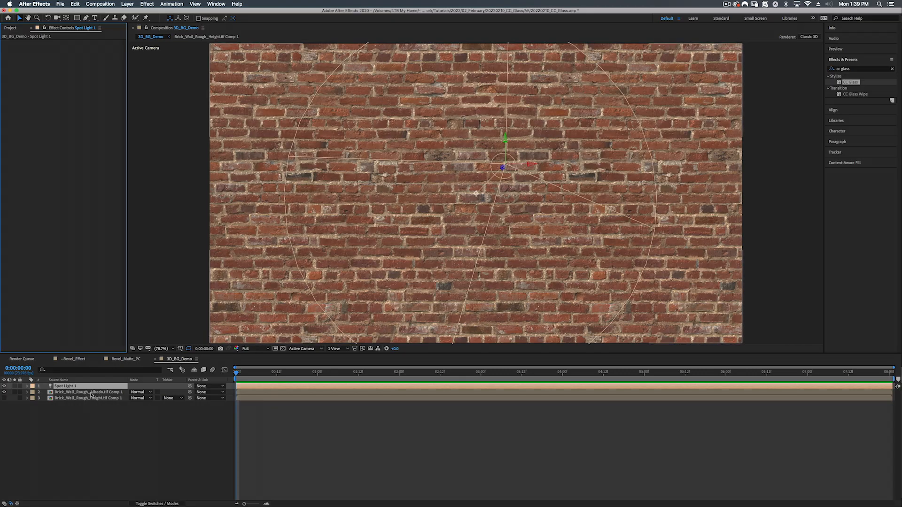
Switch the albedo precomp's CC Glass lighting to AE Lights
{"action": "left_click", "coordinate": [92, 395]}
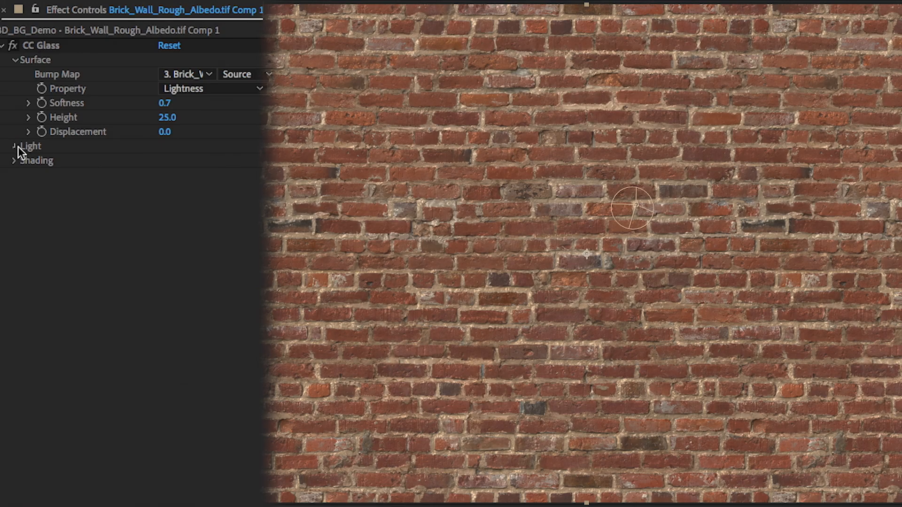
{"action": "left_click", "coordinate": [11, 84]}
{"action": "left_click", "coordinate": [84, 90]}
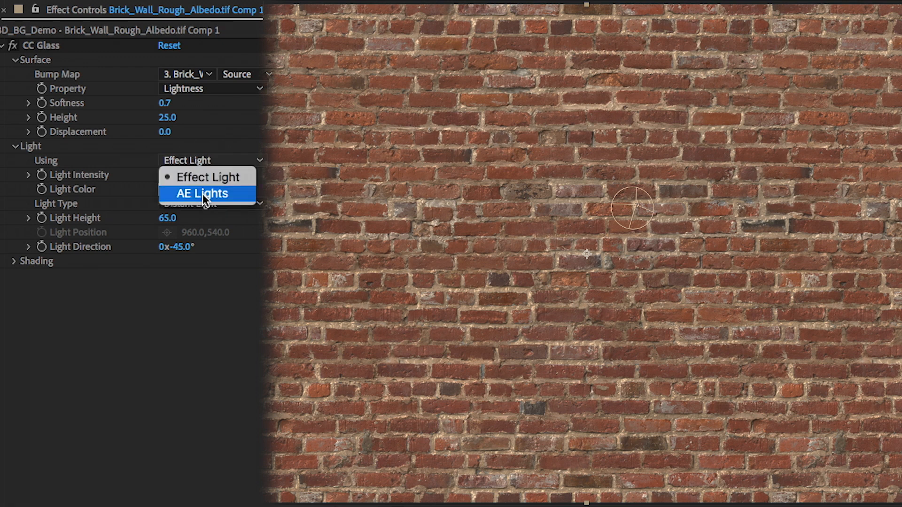
{"action": "left_click", "coordinate": [202, 193]}
Raise the spot light toward the wall's upper edge and aim its point of interest just above the wall's centre
{"action": "left_click", "coordinate": [647, 201]}
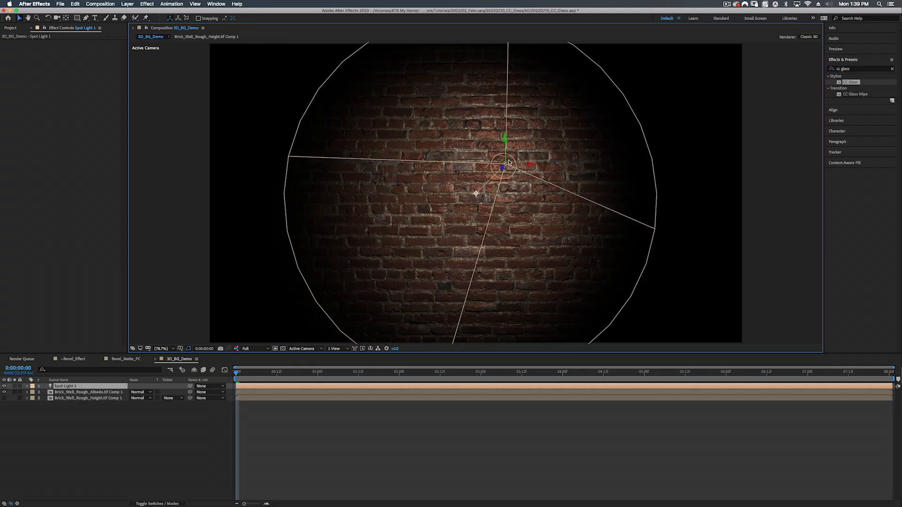
{"action": "left_click", "coordinate": [506, 142]}
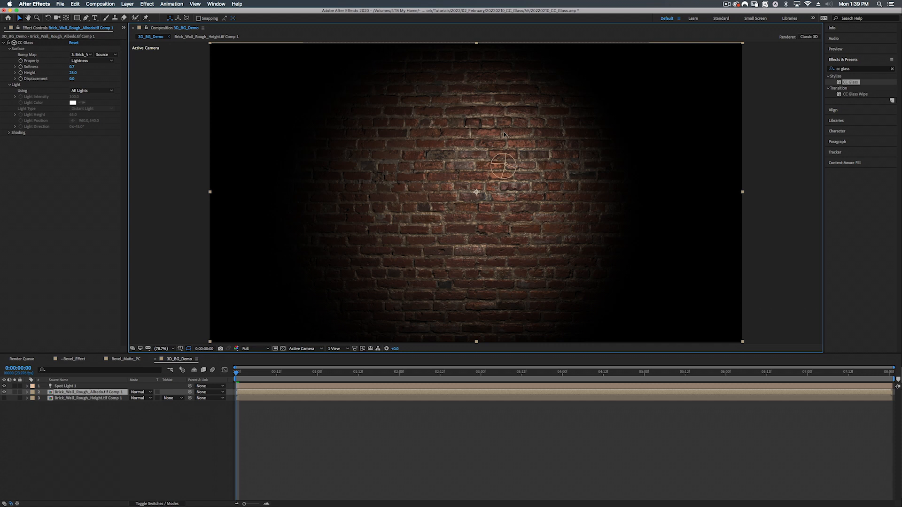
{"action": "left_click", "coordinate": [506, 165]}
{"action": "left_click_drag", "start_coordinate": [504, 139], "coordinate": [499, 53]}
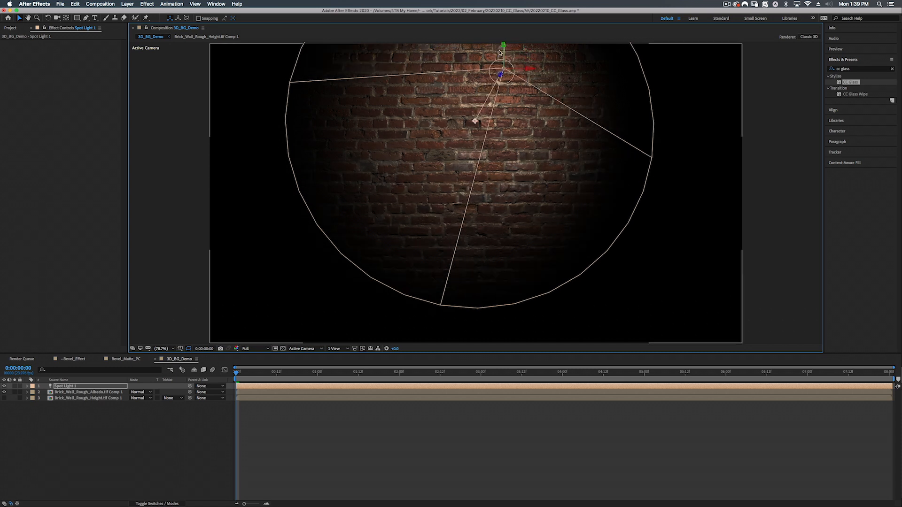
{"action": "left_click_drag", "start_coordinate": [477, 122], "coordinate": [404, 138]}
{"action": "left_click_drag", "start_coordinate": [410, 191], "coordinate": [379, 167]}
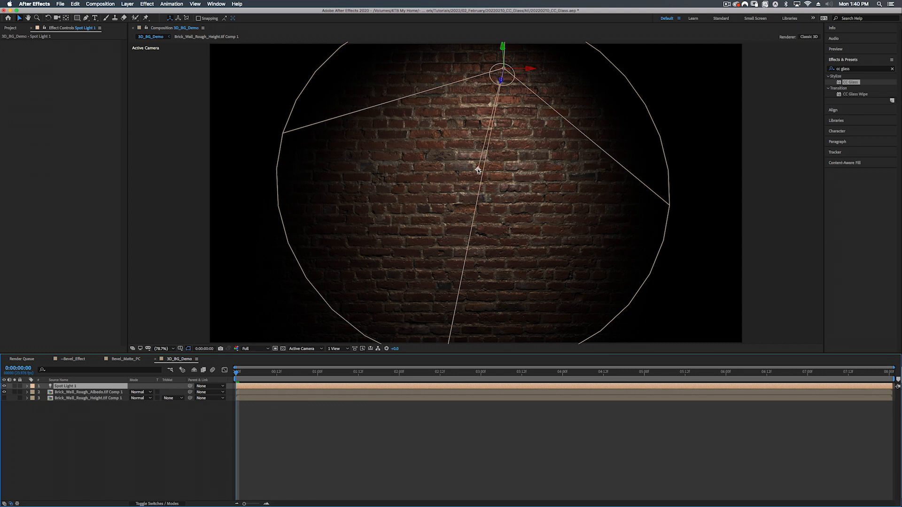
Raise the spot light well above the wall's upper edge and aim its point of interest at the centre of the wall's upper half
{"action": "left_click_drag", "start_coordinate": [475, 162], "coordinate": [496, 248]}
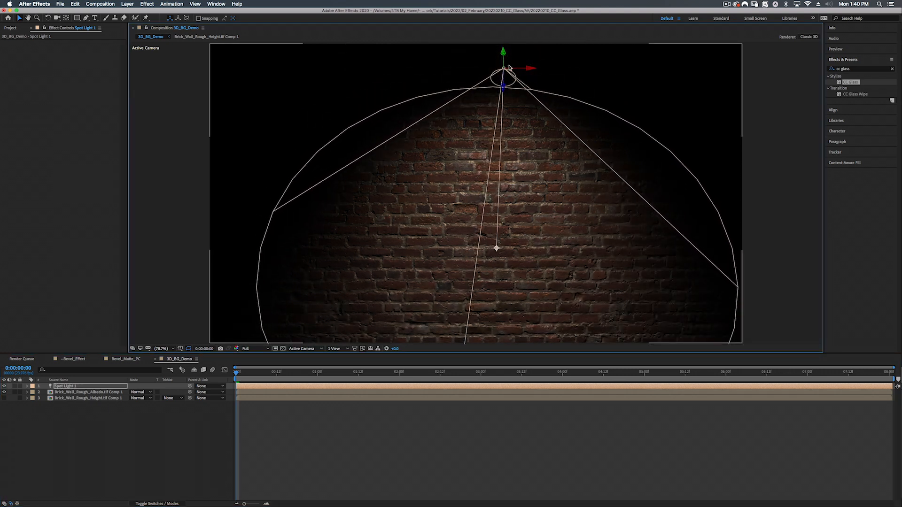
{"action": "key", "text": "comma"}
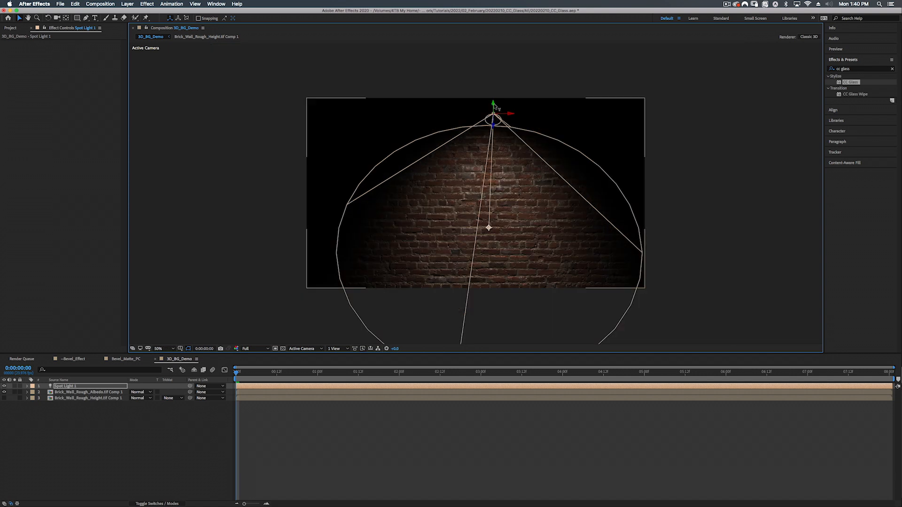
{"action": "left_click_drag", "start_coordinate": [494, 106], "coordinate": [502, 36]}
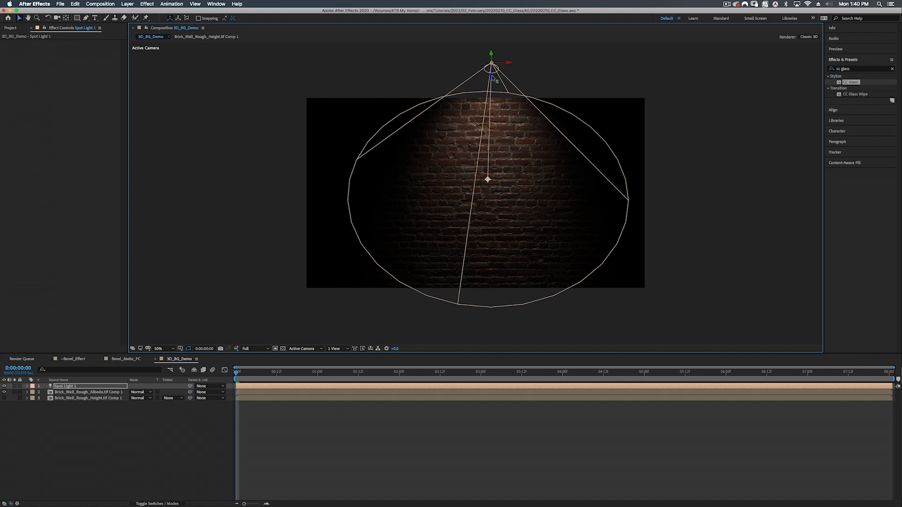
{"action": "key", "text": "super+z"}
{"action": "left_click_drag", "start_coordinate": [493, 149], "coordinate": [514, 3]}
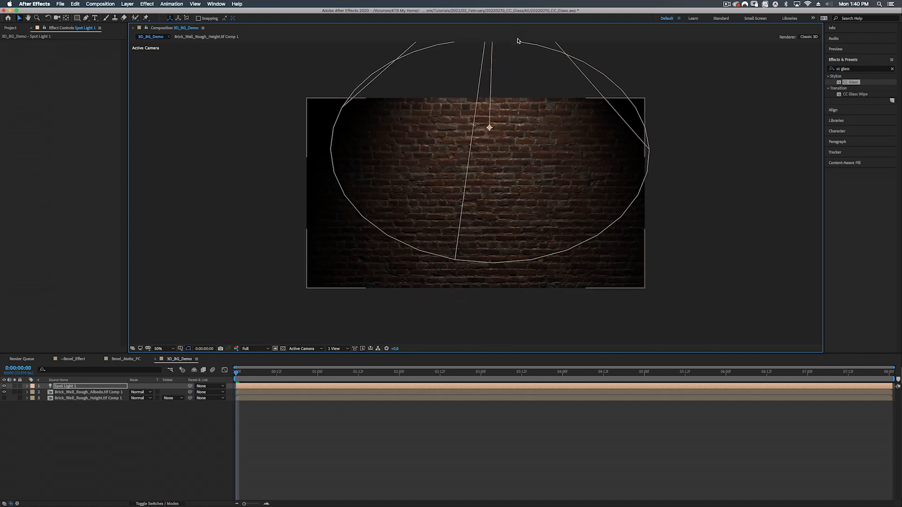
{"action": "key", "text": "comma"}
{"action": "key", "text": "comma"}
{"action": "left_click_drag", "start_coordinate": [489, 97], "coordinate": [485, 69]}
{"action": "left_click_drag", "start_coordinate": [472, 178], "coordinate": [477, 177]}
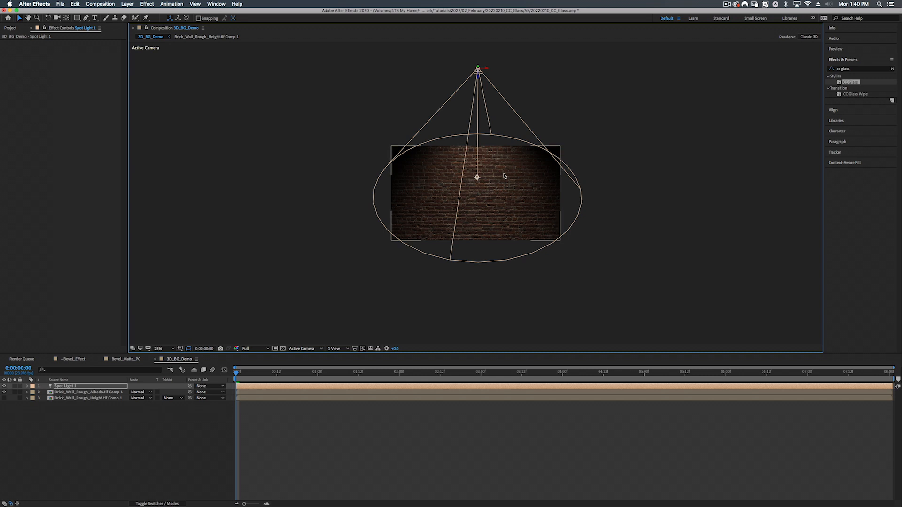
{"action": "key", "text": "comma"}
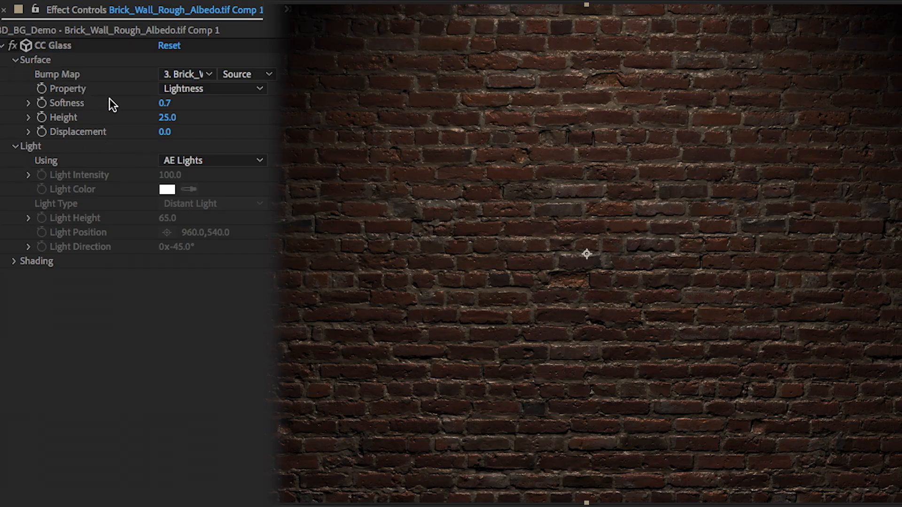
Set the albedo precomp's CC Glass Height to 33, Diffuse to 100, Specular to 40 and Roughness to 0.165
{"action": "left_click_drag", "start_coordinate": [177, 117], "coordinate": [209, 109]}
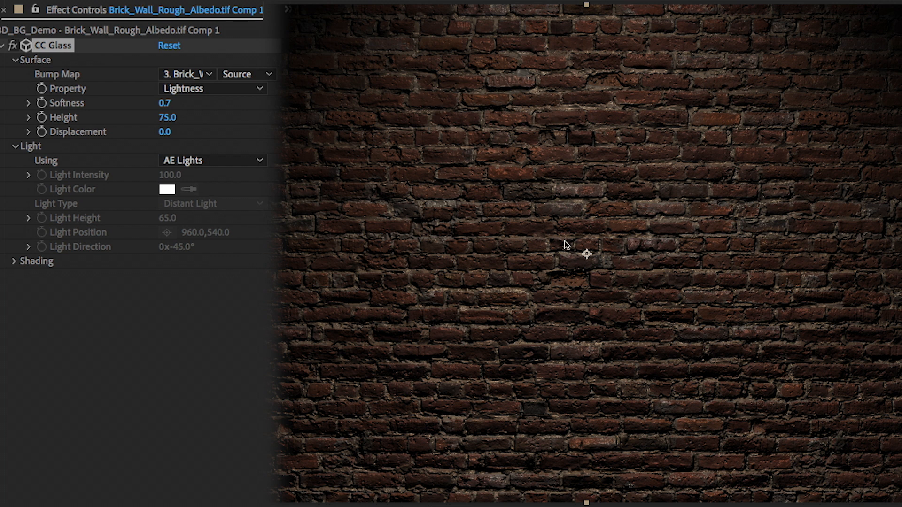
{"action": "left_click", "coordinate": [15, 145]}
{"action": "left_click", "coordinate": [14, 161]}
{"action": "left_click_drag", "start_coordinate": [162, 189], "coordinate": [283, 189]}
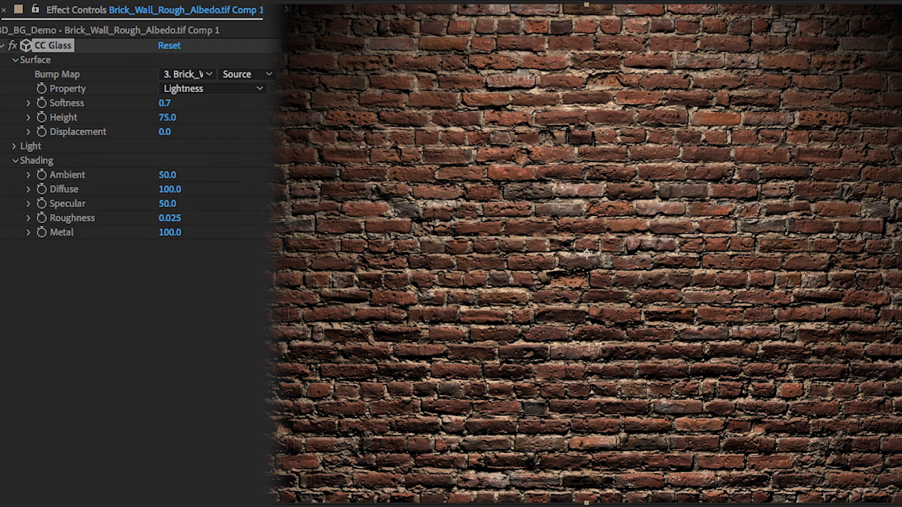
{"action": "left_click_drag", "start_coordinate": [169, 203], "coordinate": [159, 261]}
{"action": "left_click_drag", "start_coordinate": [170, 218], "coordinate": [271, 219]}
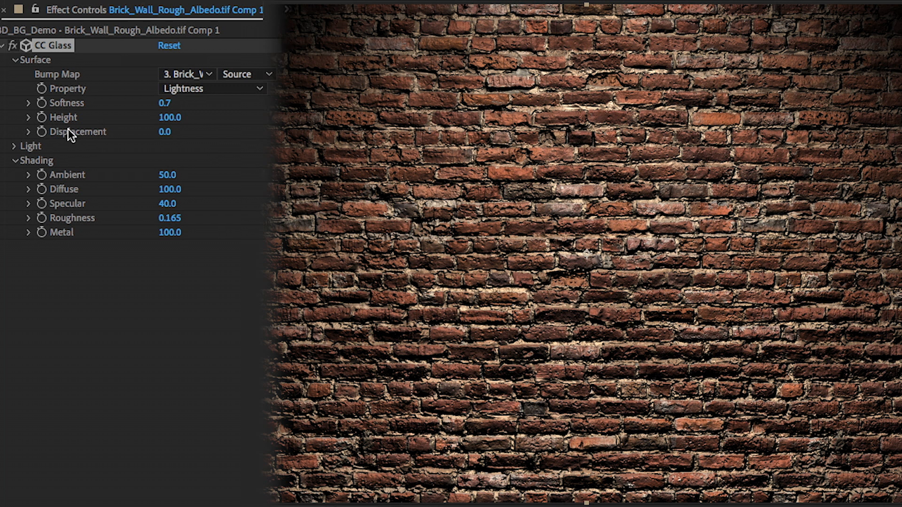
{"action": "left_click_drag", "start_coordinate": [173, 119], "coordinate": [171, 173]}
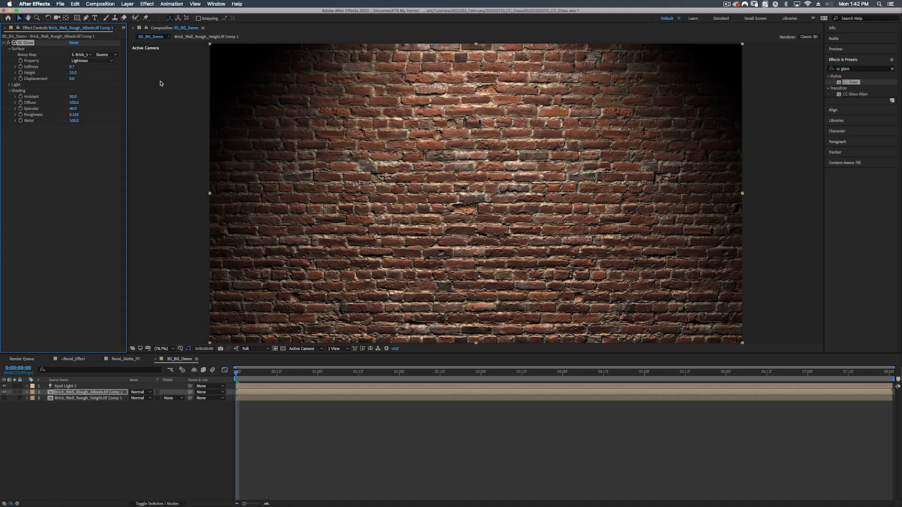
Create a Point light with no falloff in the brick wall composition
{"action": "left_click", "coordinate": [125, 4]}
{"action": "mouse_move", "coordinate": [134, 12]}
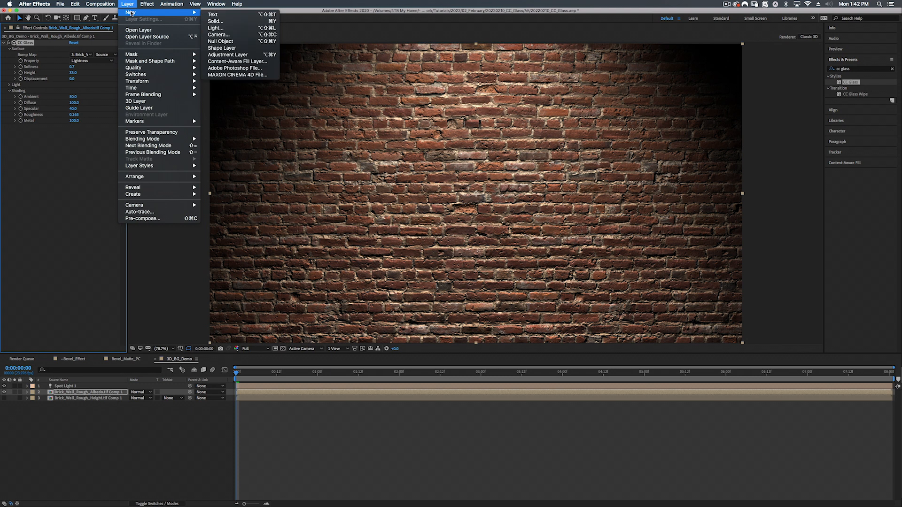
{"action": "left_click", "coordinate": [215, 28]}
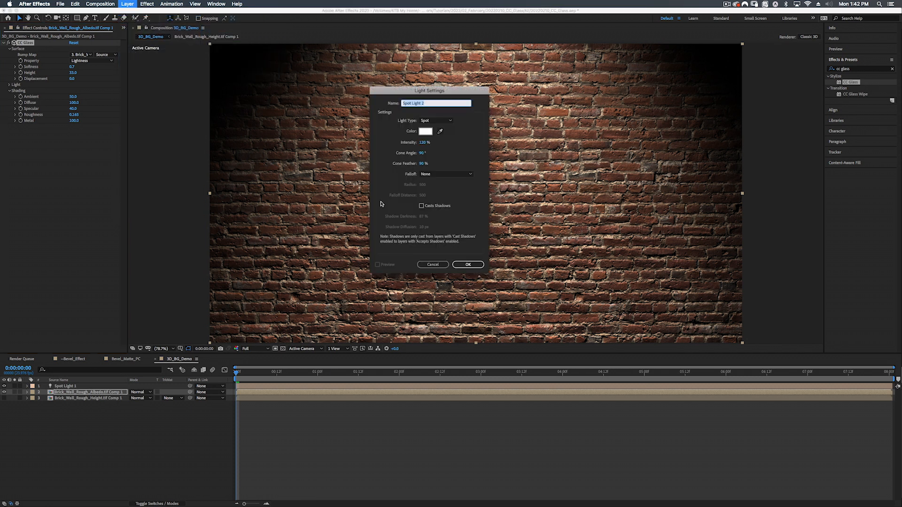
{"action": "left_click", "coordinate": [435, 121]}
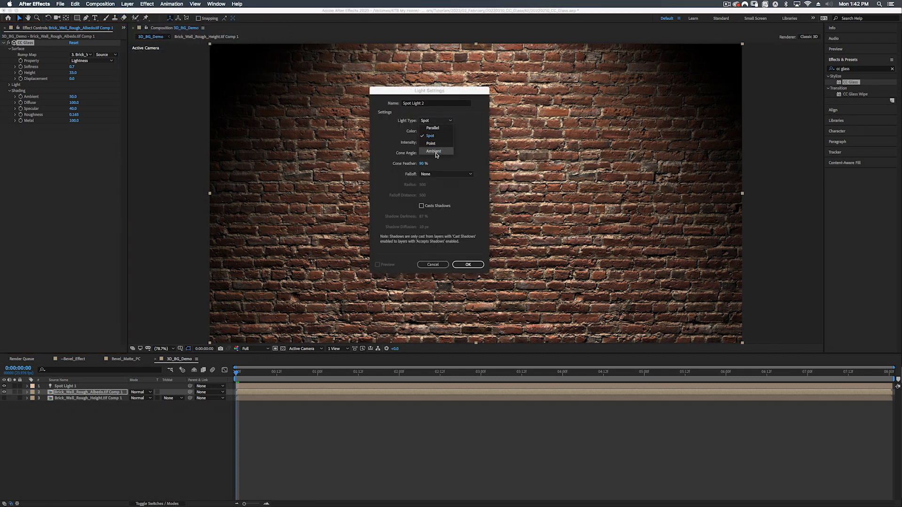
{"action": "left_click", "coordinate": [435, 144]}
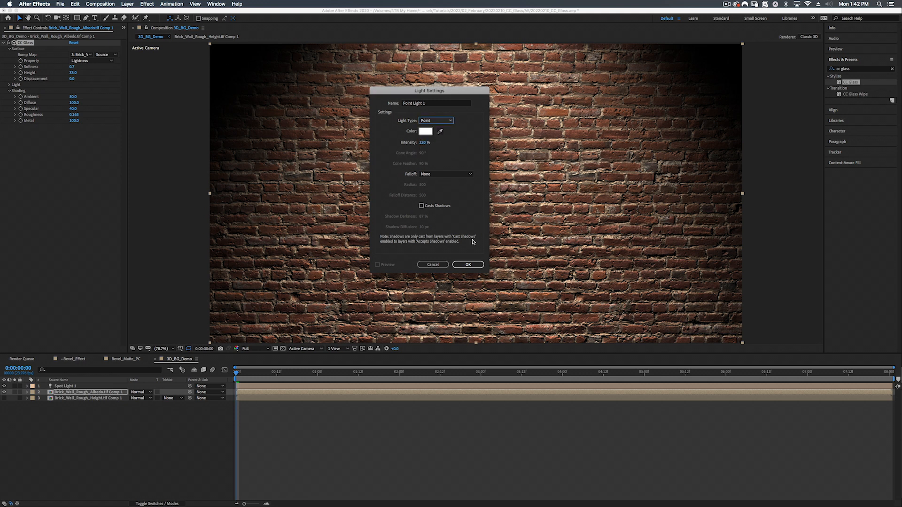
{"action": "left_click", "coordinate": [473, 266]}
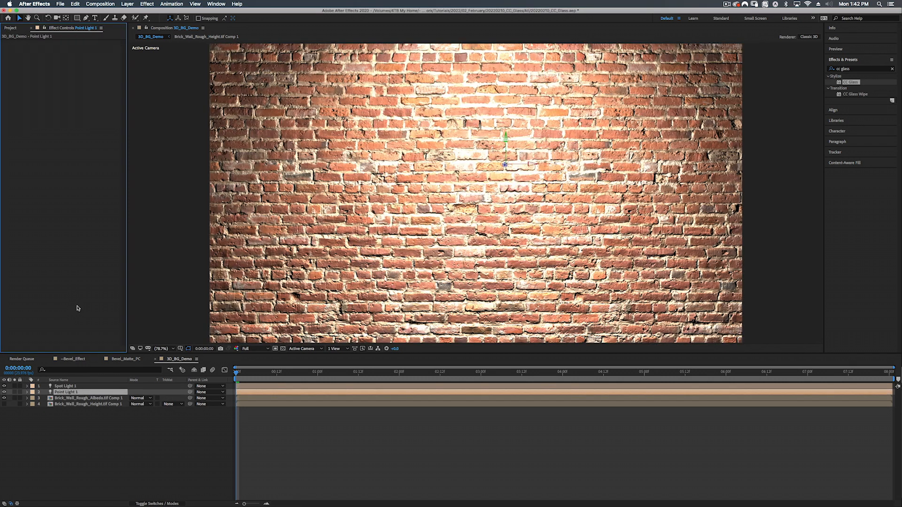
Hide the spot light and move the point light around the brick wall, ending near the wall's upper edge
{"action": "left_click", "coordinate": [62, 386]}
{"action": "left_click", "coordinate": [5, 386]}
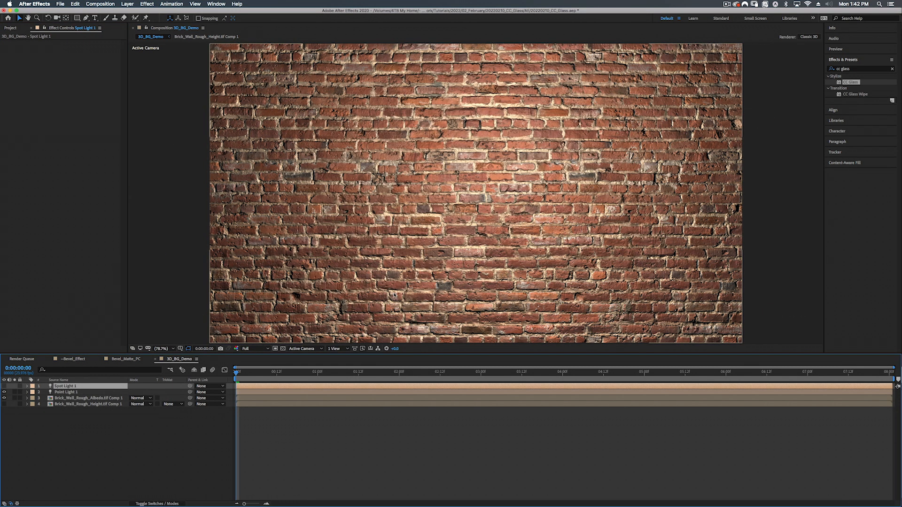
{"action": "left_click", "coordinate": [507, 165]}
{"action": "left_click_drag", "start_coordinate": [500, 193], "coordinate": [754, 234]}
{"action": "left_click_drag", "start_coordinate": [726, 291], "coordinate": [607, 301]}
{"action": "left_click_drag", "start_coordinate": [416, 293], "coordinate": [825, 202]}
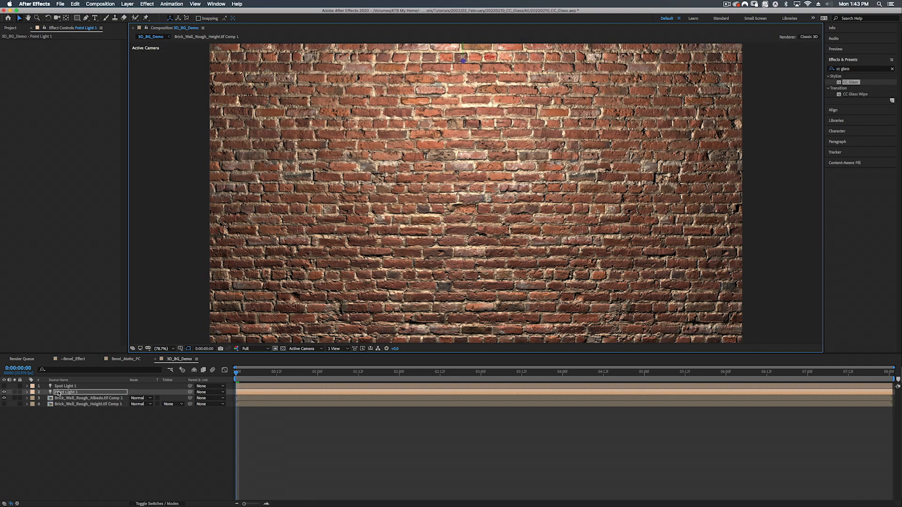
Delete the point light and turn the spot light's visibility back on
{"action": "left_click", "coordinate": [59, 394]}
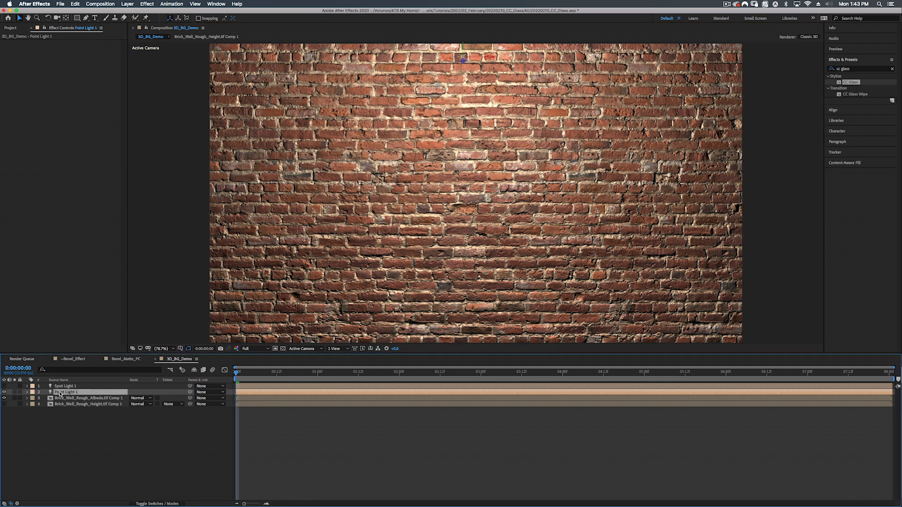
{"action": "key", "text": "Delete"}
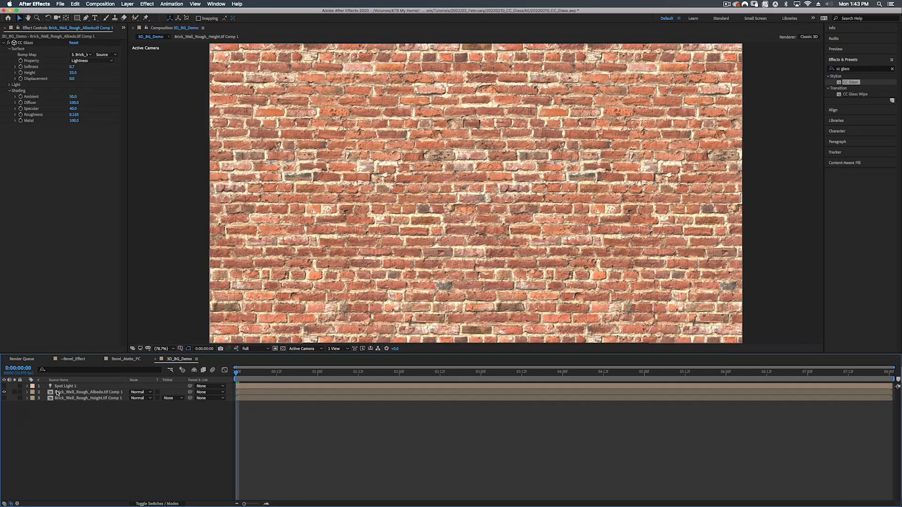
{"action": "left_click", "coordinate": [4, 386]}
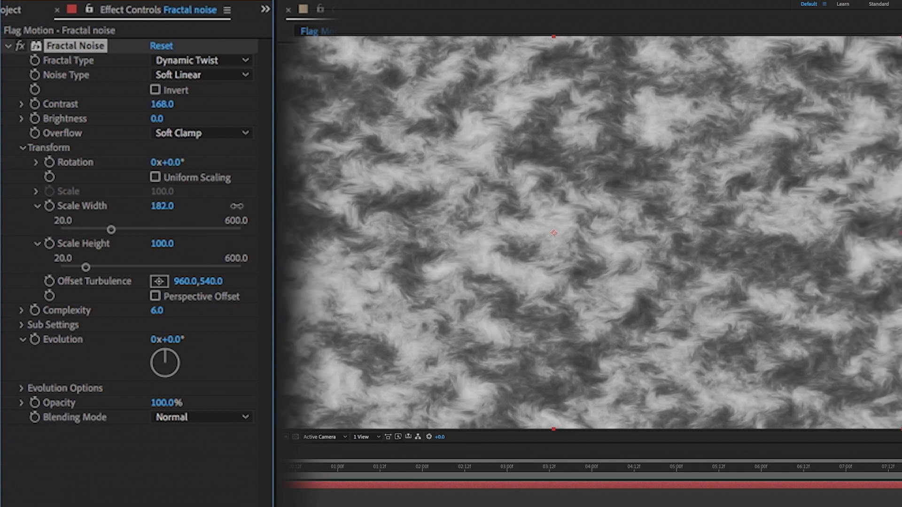
Set the Flag Motion Fractal Noise to Scale Width 1266 and Scale Height 5090, adjust its Complexity and expand its Sub Settings
{"action": "left_click_drag", "start_coordinate": [106, 229], "coordinate": [234, 230]}
{"action": "left_click_drag", "start_coordinate": [162, 207], "coordinate": [486, 206]}
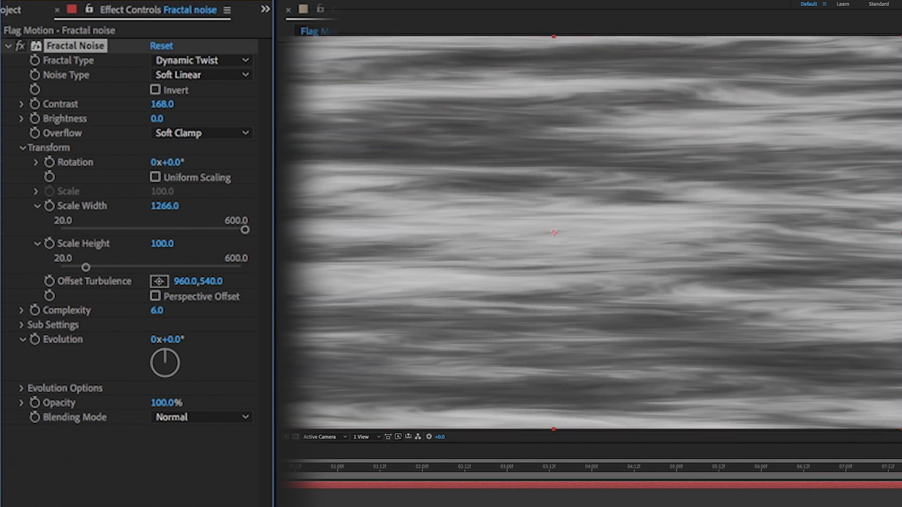
{"action": "left_click_drag", "start_coordinate": [162, 243], "coordinate": [357, 141]}
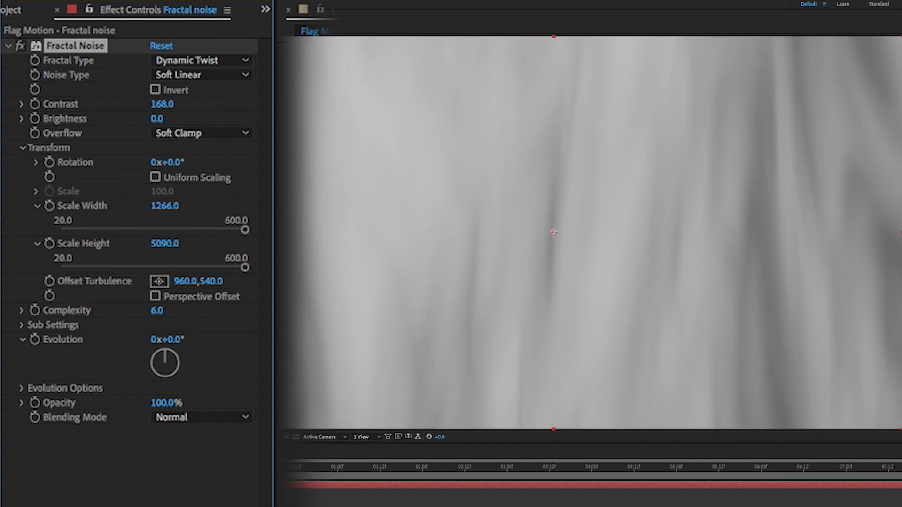
{"action": "left_click", "coordinate": [22, 148]}
{"action": "left_click_drag", "start_coordinate": [157, 162], "coordinate": [149, 268]}
{"action": "left_click", "coordinate": [22, 178]}
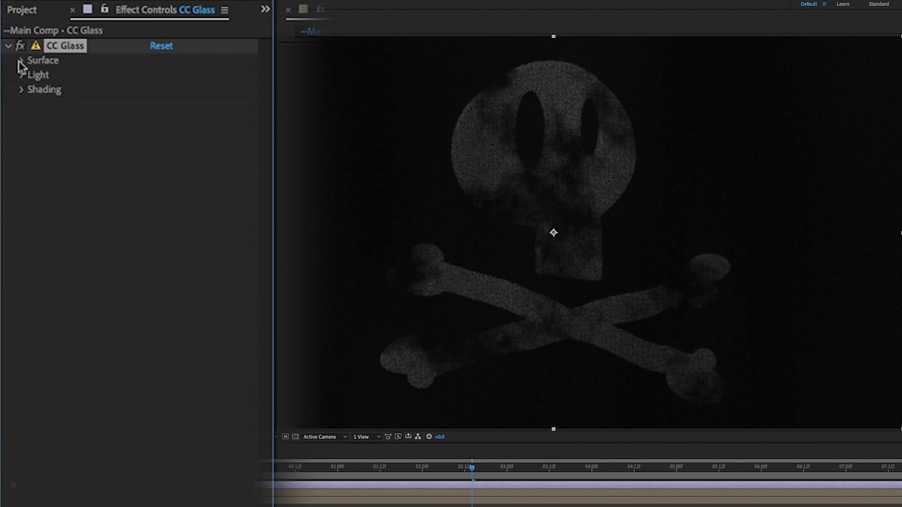
Set the Bump Map of the Main Comp's CC Glass effect to the Flag Motion layer
{"action": "left_click", "coordinate": [21, 61]}
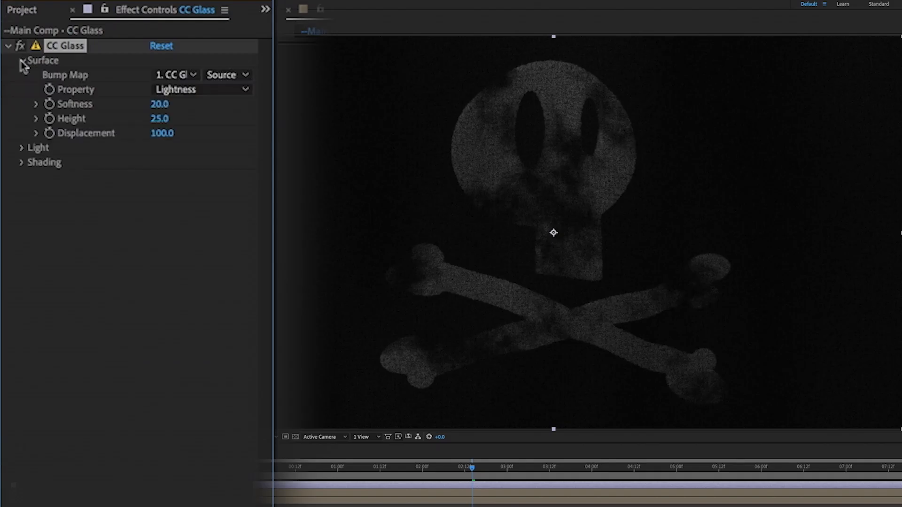
{"action": "left_click", "coordinate": [173, 75]}
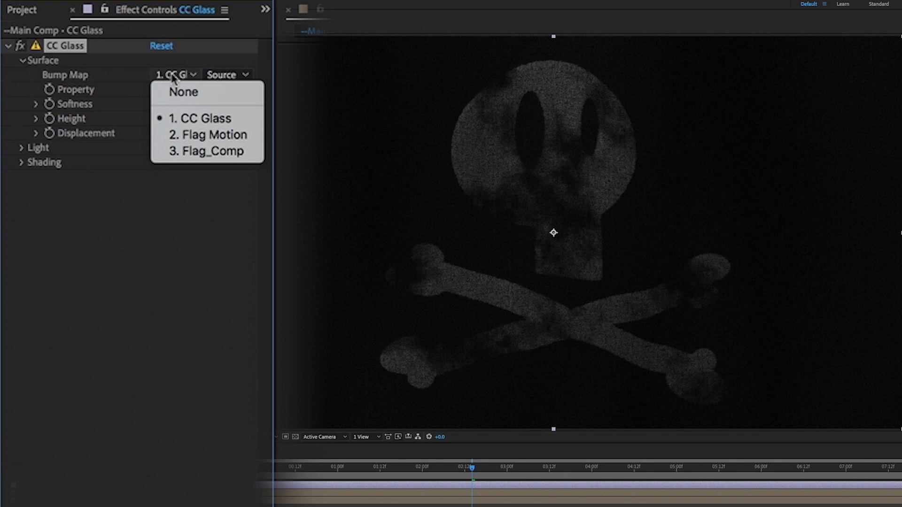
{"action": "left_click", "coordinate": [235, 135]}
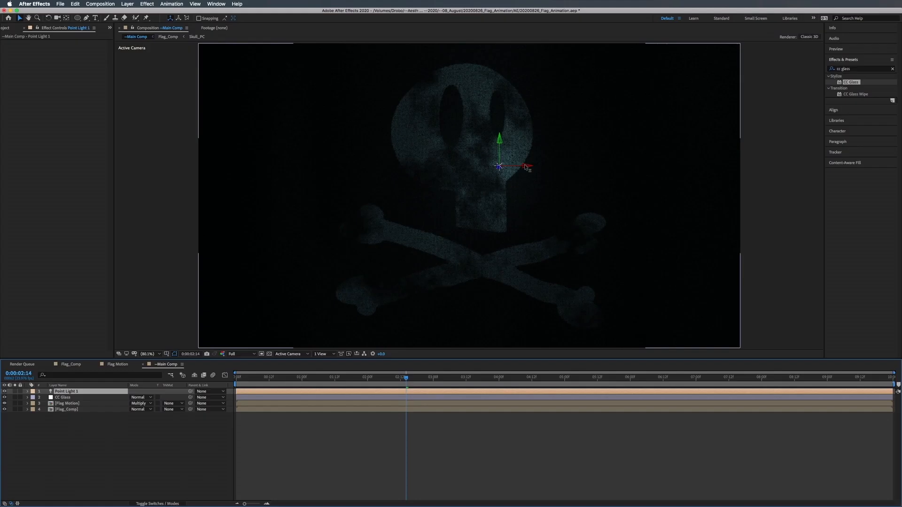
Move Point Light 1 just outside the flag's left edge and pick a new light colour for Point Light 2
{"action": "left_click_drag", "start_coordinate": [484, 141], "coordinate": [199, 170]}
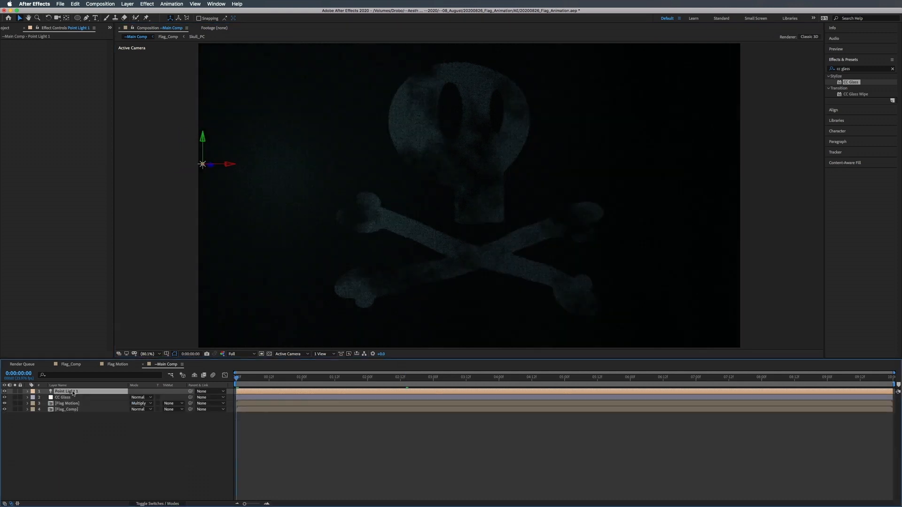
{"action": "left_click_drag", "start_coordinate": [237, 164], "coordinate": [170, 160]}
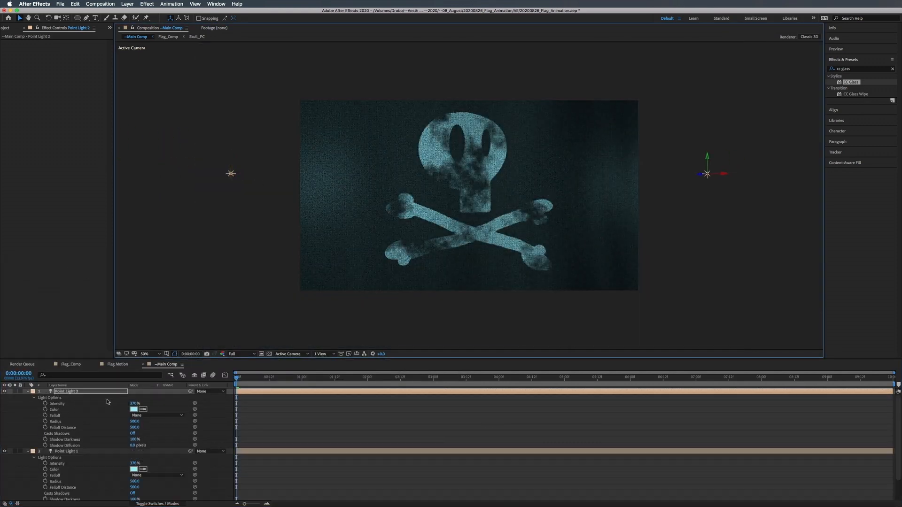
{"action": "left_click", "coordinate": [134, 410]}
{"action": "left_click", "coordinate": [101, 106]}
{"action": "left_click", "coordinate": [243, 49]}
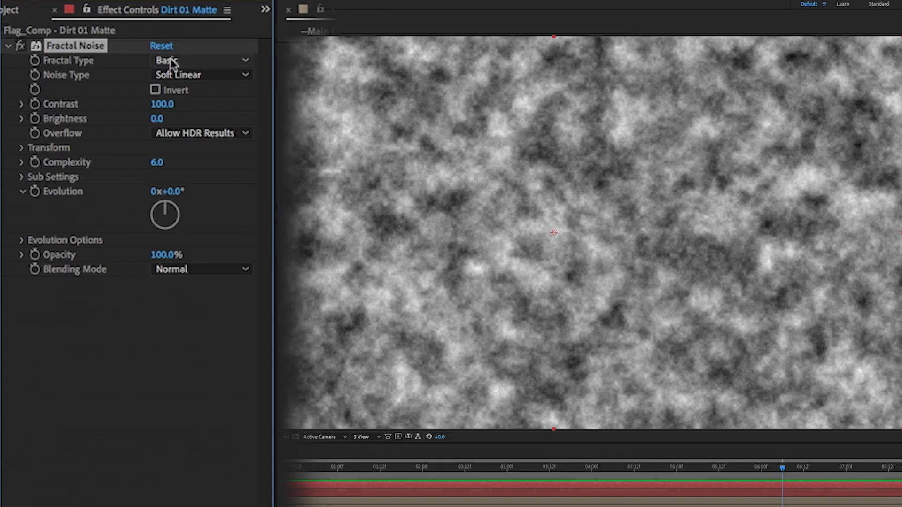
Set the Dirt 01 Matte Fractal Noise to Turbulent Smooth with Contrast 182, Brightness -54 and Complexity 9.5
{"action": "left_click", "coordinate": [193, 61]}
{"action": "left_click", "coordinate": [193, 150]}
{"action": "left_click_drag", "start_coordinate": [162, 104], "coordinate": [201, 103]}
{"action": "left_click_drag", "start_coordinate": [157, 119], "coordinate": [131, 118]}
{"action": "left_click_drag", "start_coordinate": [157, 162], "coordinate": [209, 193]}
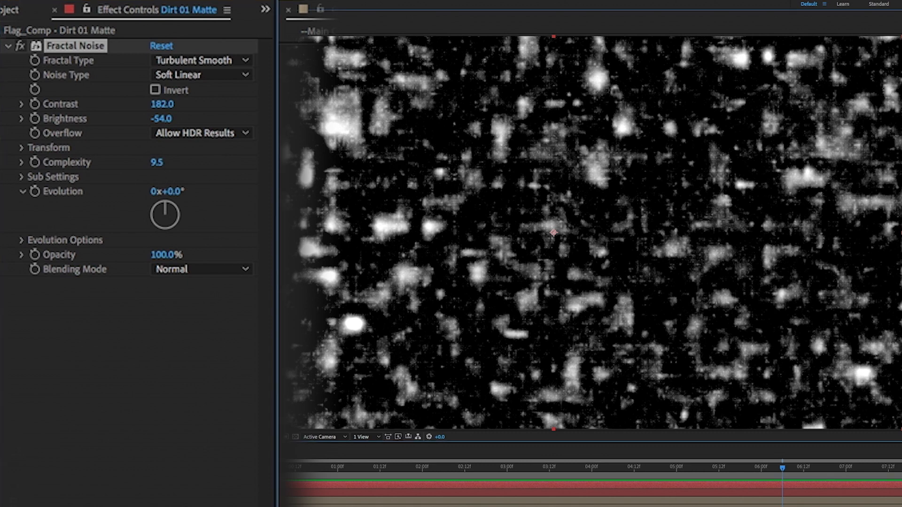
Set the Dirt 01 Matte noise's Sub Rotation to 17° and enlarge its Scale to about 480
{"action": "left_click", "coordinate": [21, 176]}
{"action": "left_click_drag", "start_coordinate": [180, 221], "coordinate": [189, 220]}
{"action": "left_click", "coordinate": [21, 148]}
{"action": "left_click", "coordinate": [36, 191]}
{"action": "left_click_drag", "start_coordinate": [86, 215], "coordinate": [202, 214]}
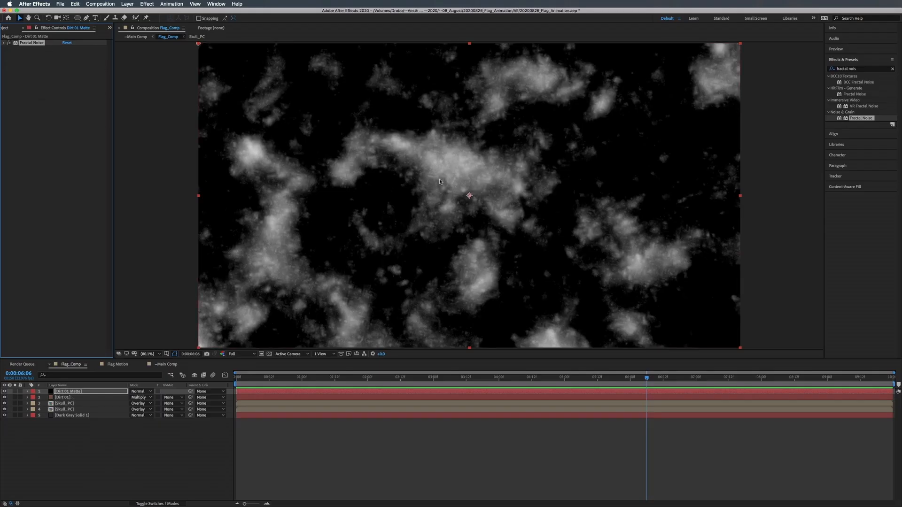
Apply Dirt 01 Matte as a Luma Matte to the Dirt 01 layer and adjust the matte noise's Evolution
{"action": "left_click", "coordinate": [75, 397]}
{"action": "left_click", "coordinate": [173, 398]}
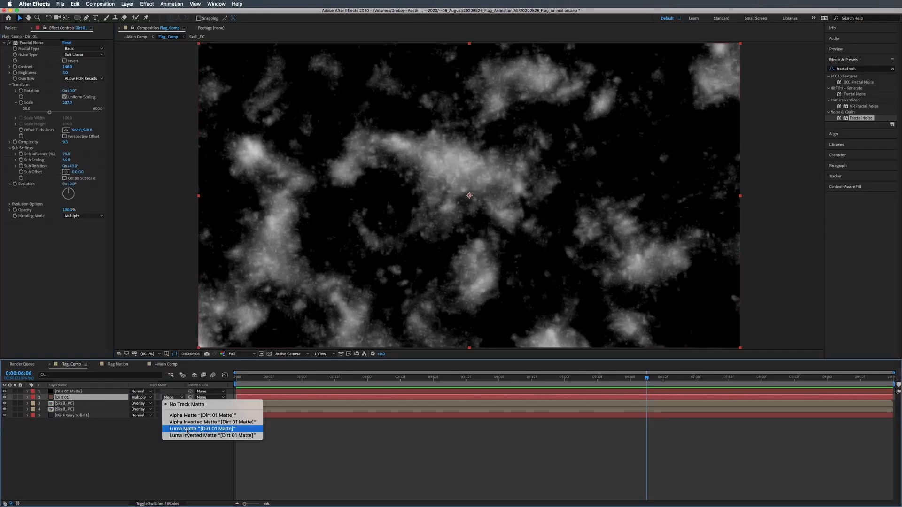
{"action": "left_click", "coordinate": [188, 428]}
{"action": "left_click", "coordinate": [71, 392]}
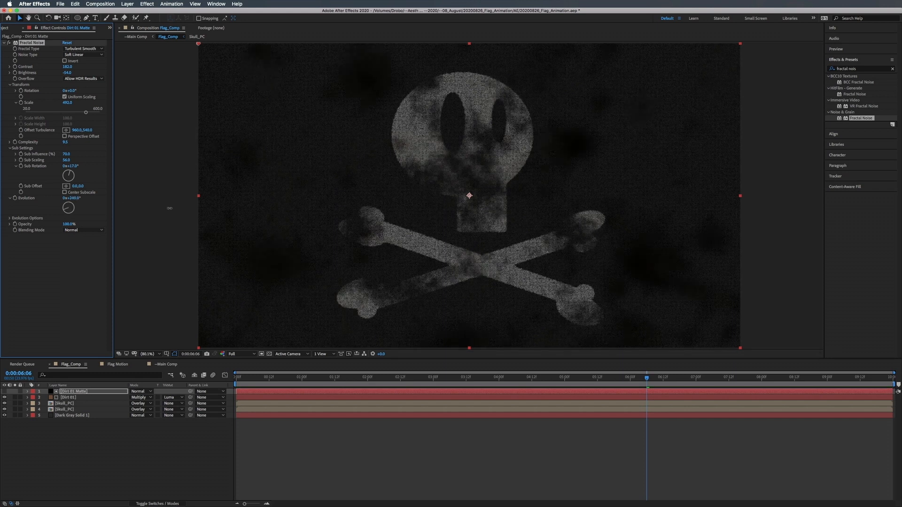
{"action": "left_click_drag", "start_coordinate": [96, 236], "coordinate": [99, 237]}
Duplicate the Dirt 01 layer together with its matte and set the copied dirt layer's blending mode to Overlay
{"action": "left_click", "coordinate": [71, 398]}
{"action": "left_click", "coordinate": [70, 392], "text": "shift"}
{"action": "left_click", "coordinate": [69, 398]}
{"action": "left_click", "coordinate": [69, 392], "text": "shift"}
{"action": "key", "text": "super+d"}
{"action": "left_click", "coordinate": [141, 397]}
{"action": "left_click", "coordinate": [141, 340]}
Change the duplicated Dirt 01 solid's colour to brown
{"action": "key", "text": "super+shift+y"}
{"action": "left_click", "coordinate": [185, 197]}
{"action": "left_click_drag", "start_coordinate": [208, 96], "coordinate": [216, 79]}
{"action": "left_click", "coordinate": [242, 49]}
{"action": "key", "text": "Return"}
Select the duplicated dirt layer's matte and change its Fractal Noise Evolution to vary the dirt pattern
{"action": "key", "text": "super+Up"}
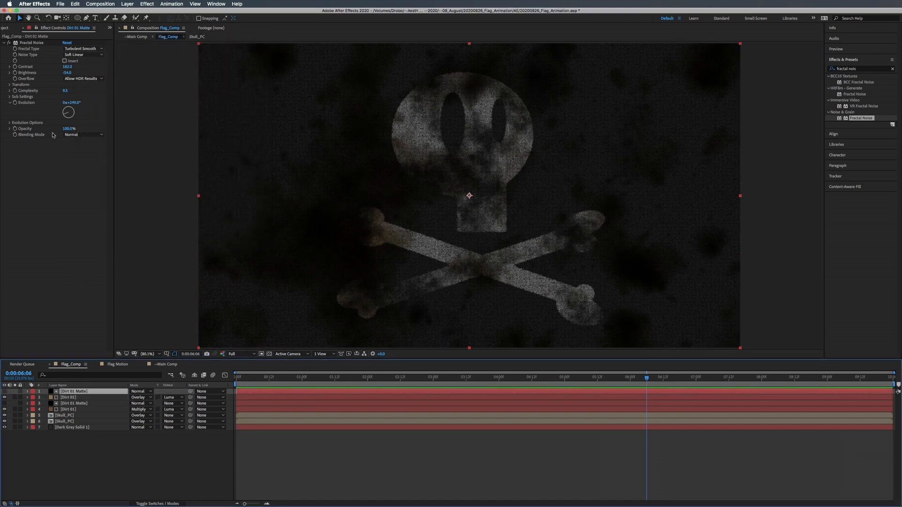
{"action": "left_click_drag", "start_coordinate": [71, 103], "coordinate": [79, 103]}
{"action": "left_click", "coordinate": [10, 123]}
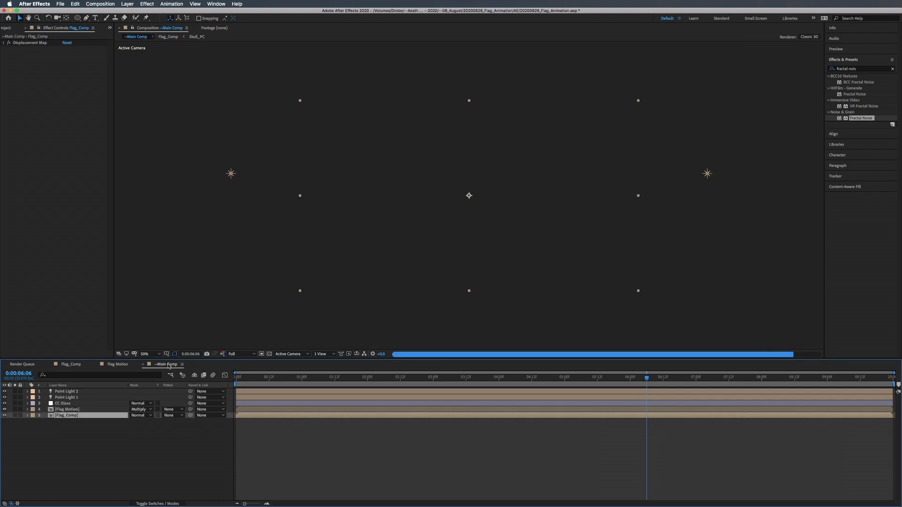